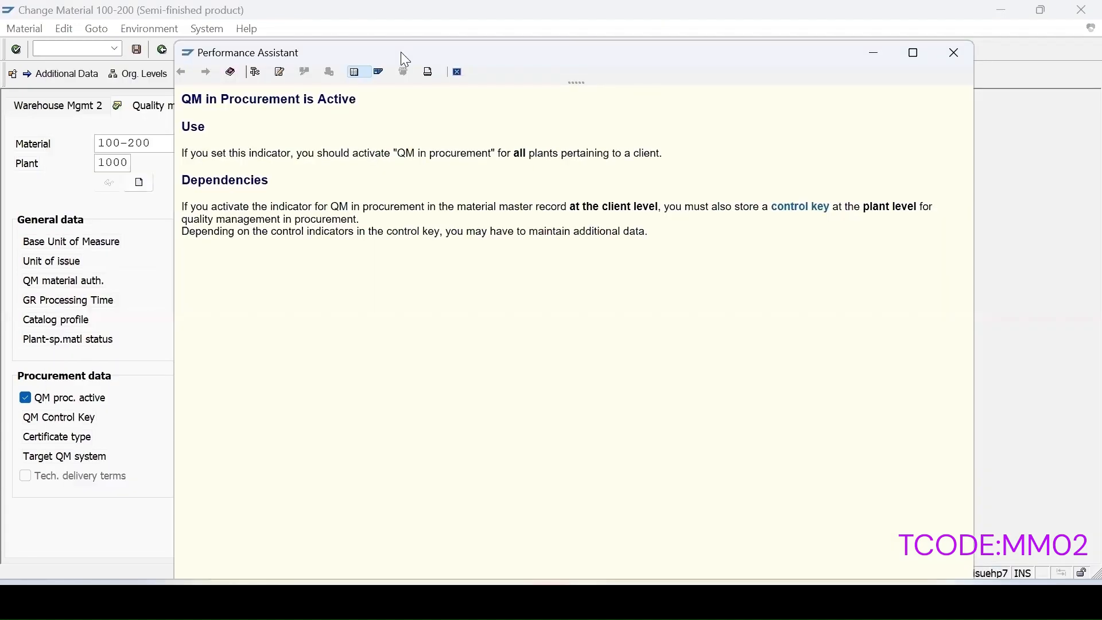
Step: Follow the control key reference in the QM procurement help, run Define Control Keys, and select control key 0000
drag(402, 53, 514, 63)
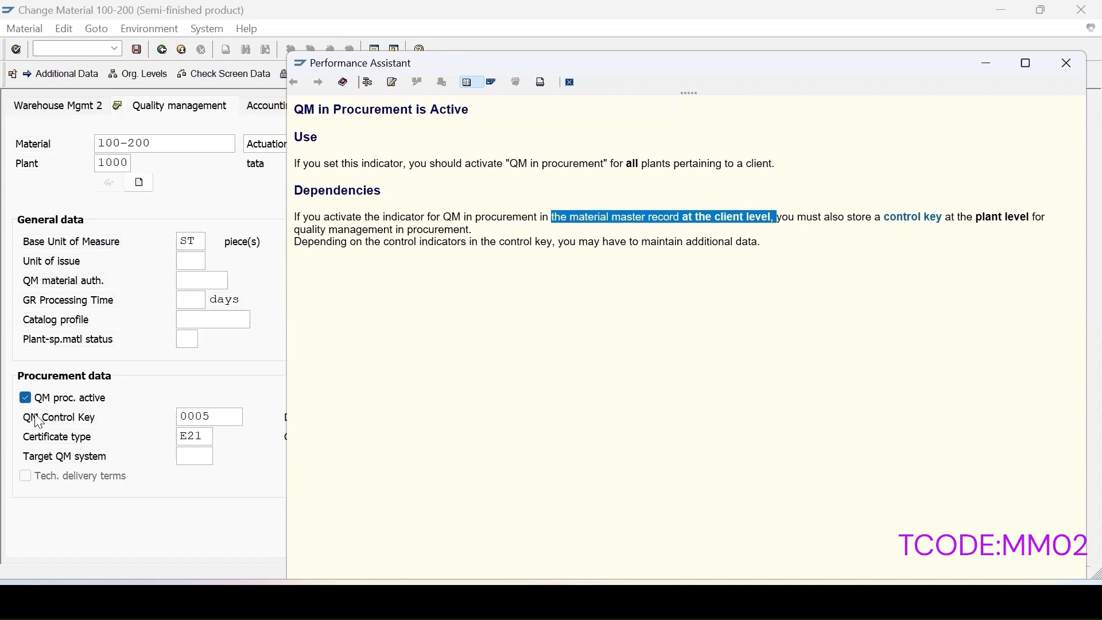
click(900, 227)
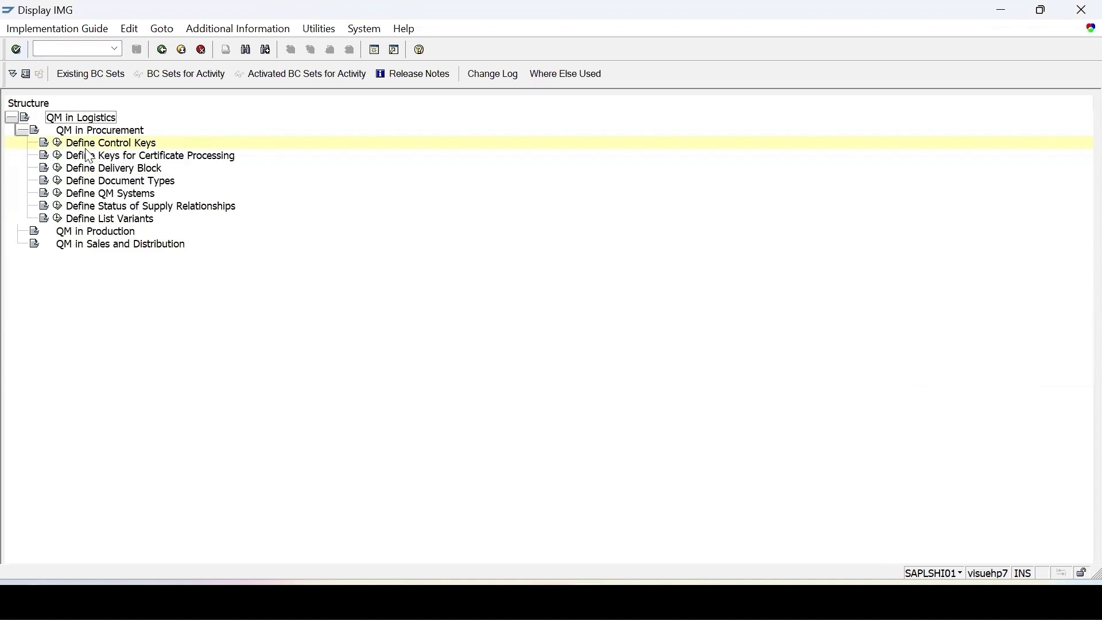
click(59, 143)
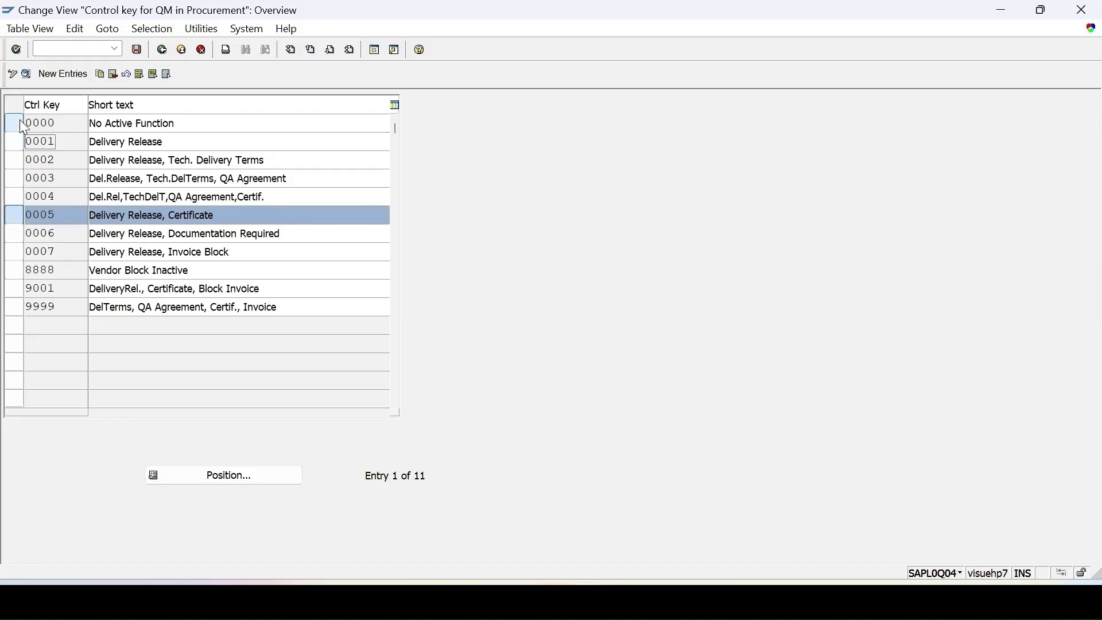
click(15, 124)
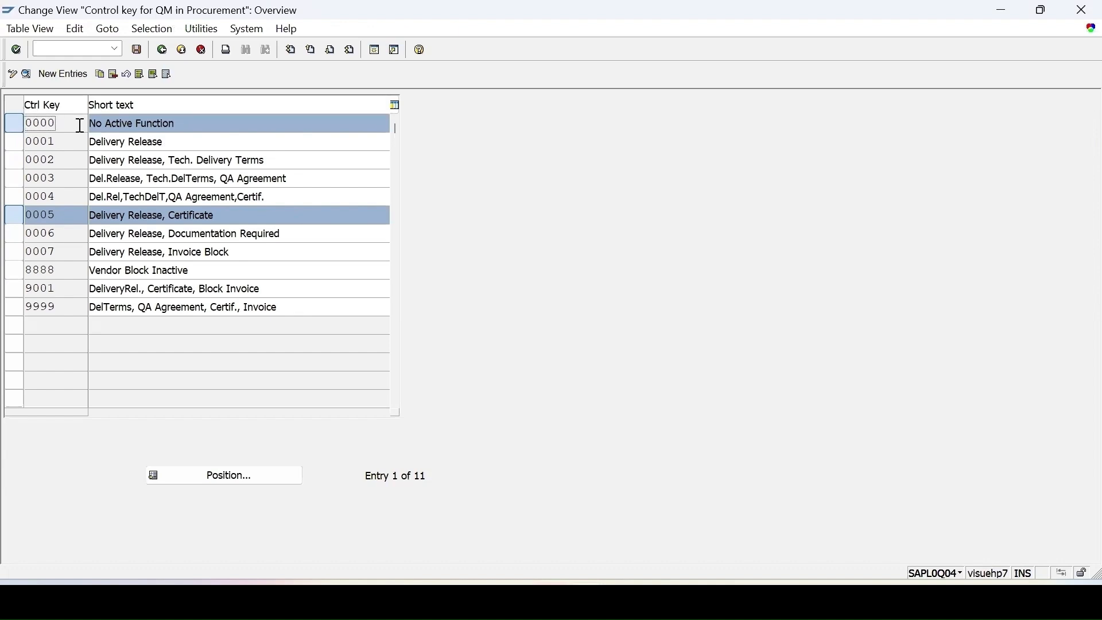
Step: Start transaction QCC0 and run Define Control Keys under QM in Logistics, QM in Procurement
text(c)
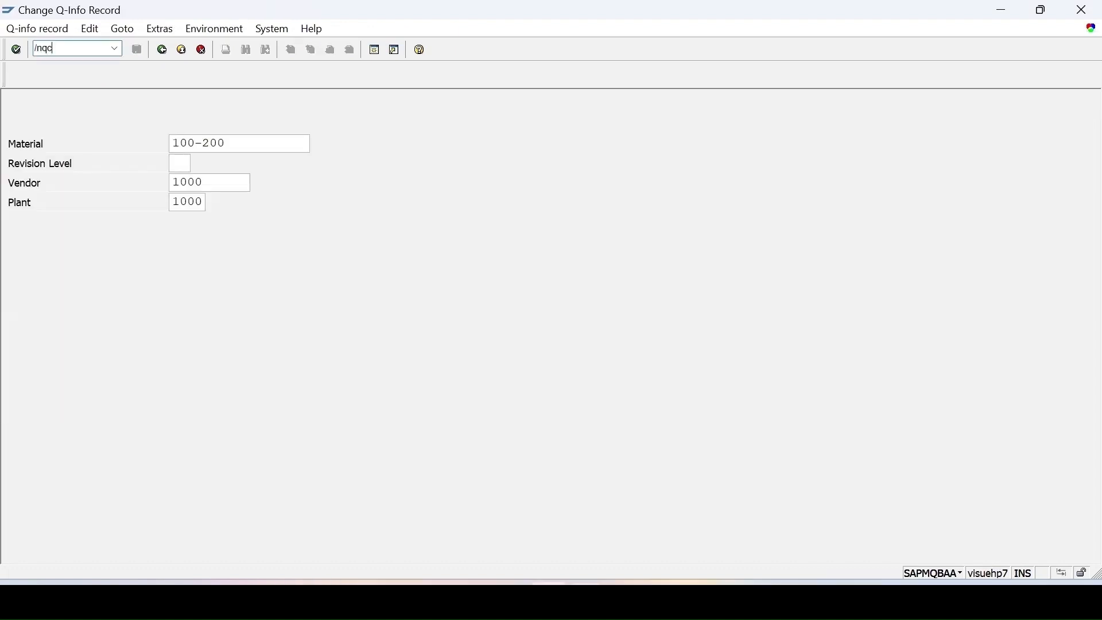
text(0)
key(Return)
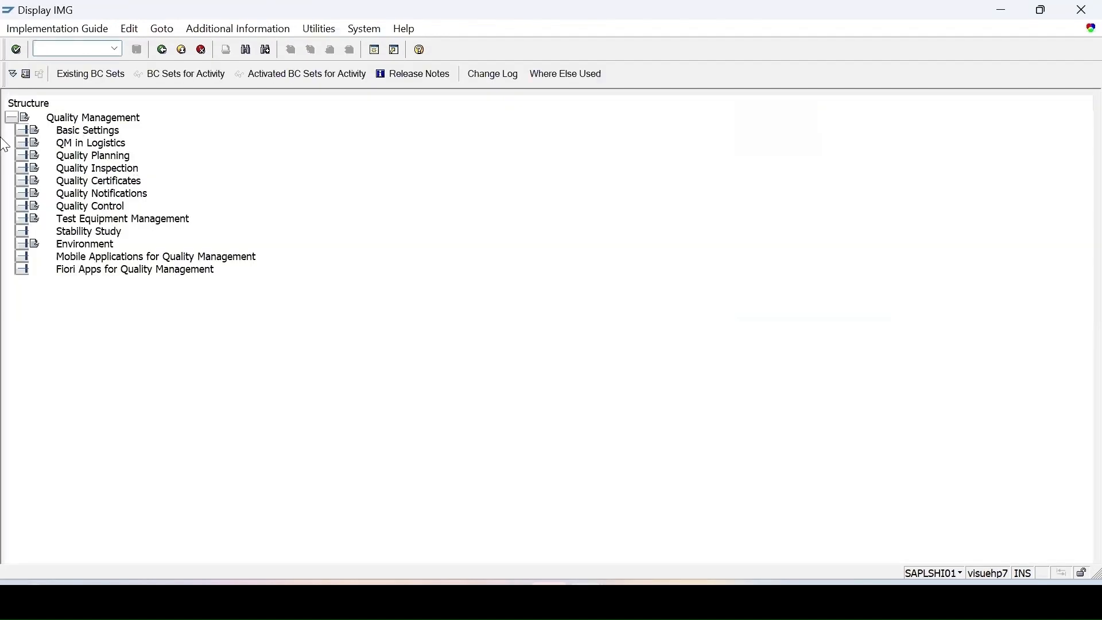
click(21, 130)
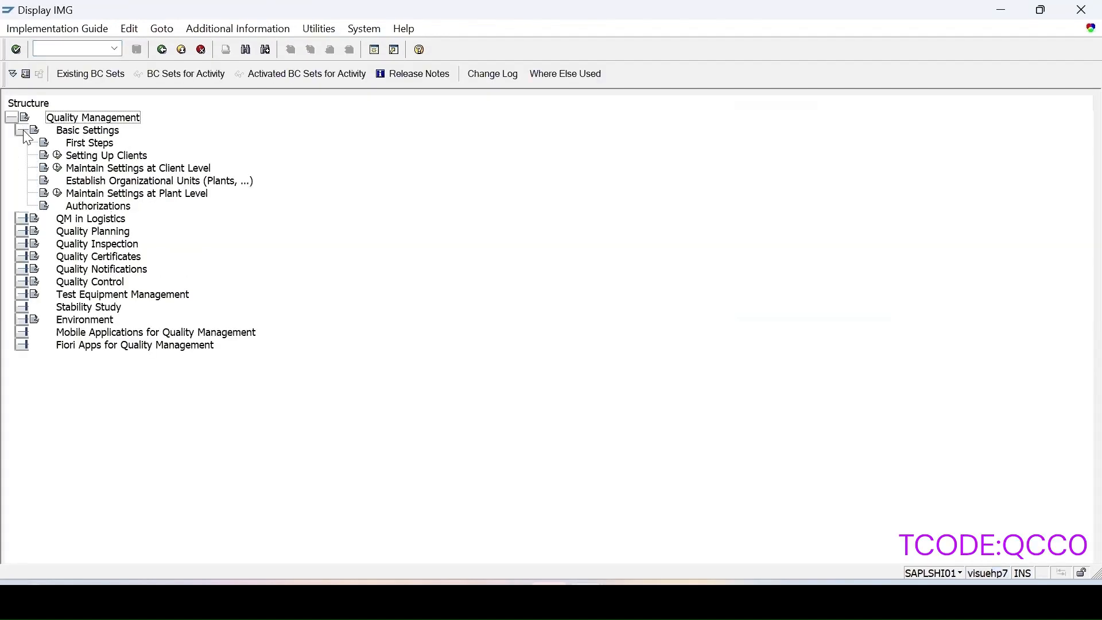
click(22, 219)
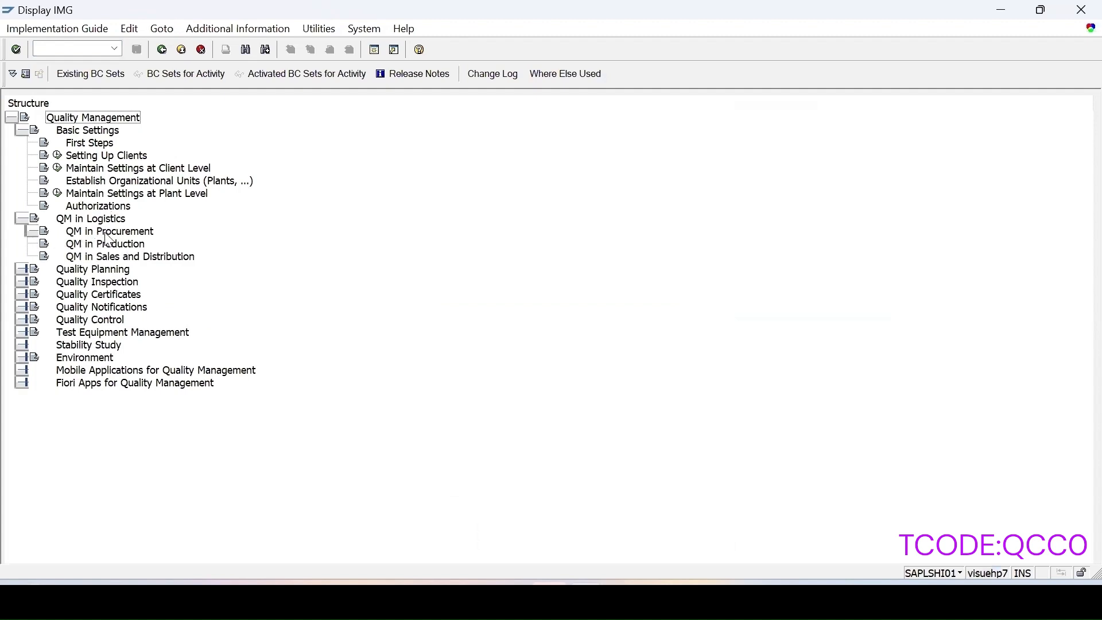
click(30, 232)
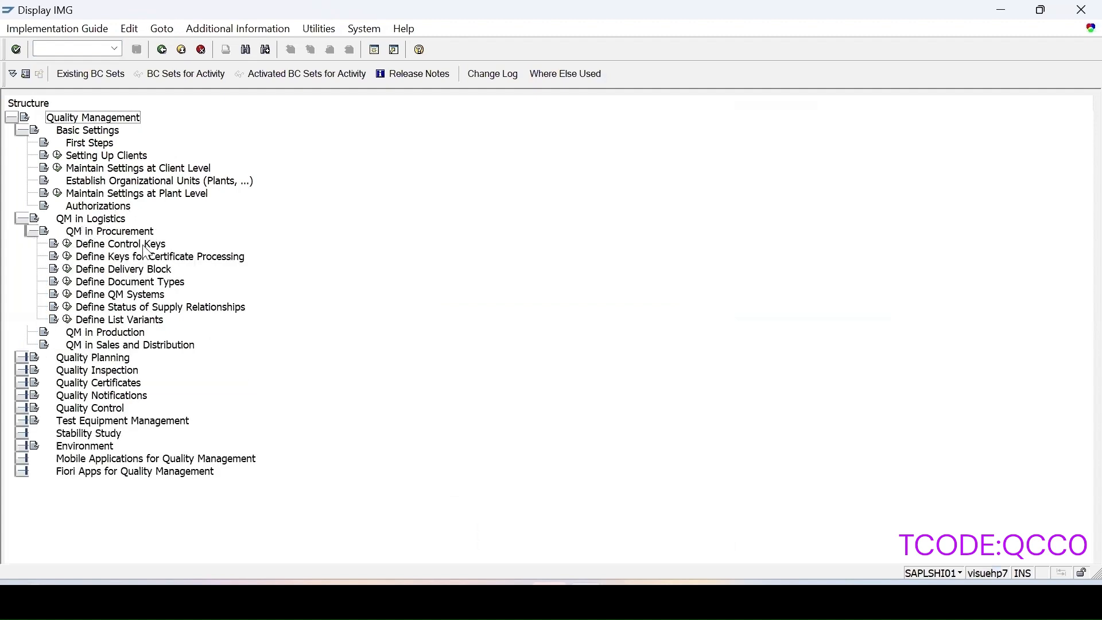
click(67, 243)
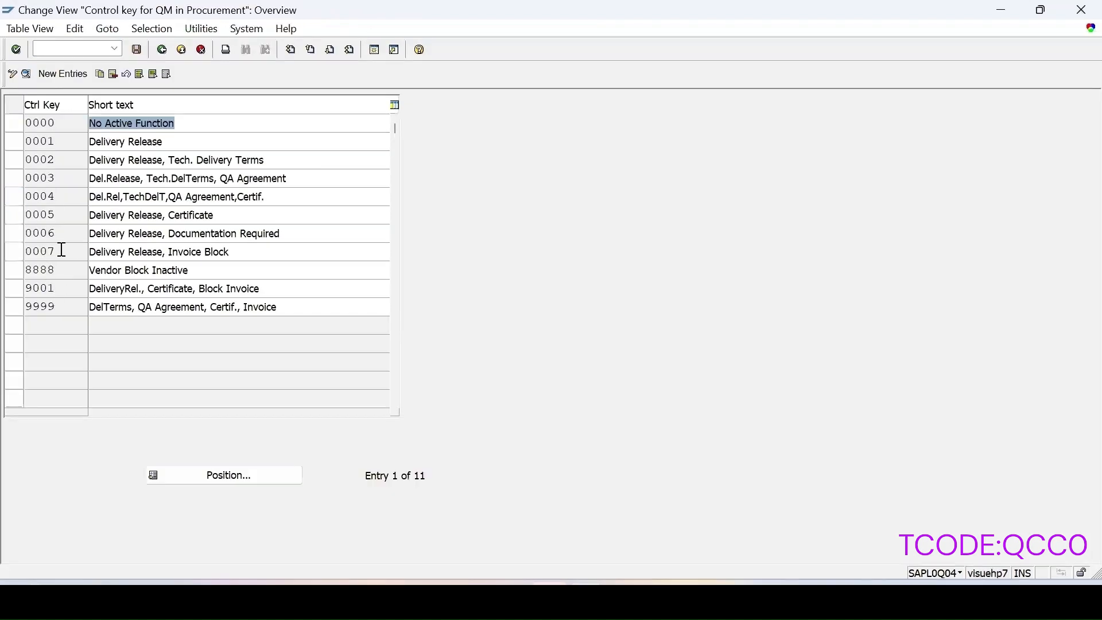
Step: Examine the detail settings of control key 0005 and return from its detail view
click(16, 215)
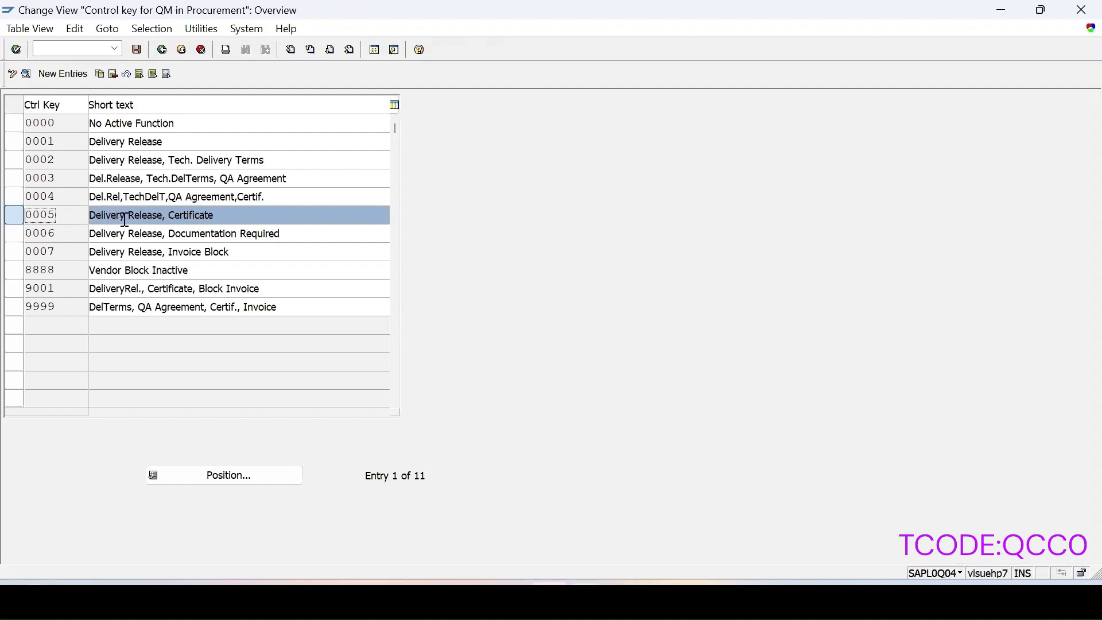
click(26, 74)
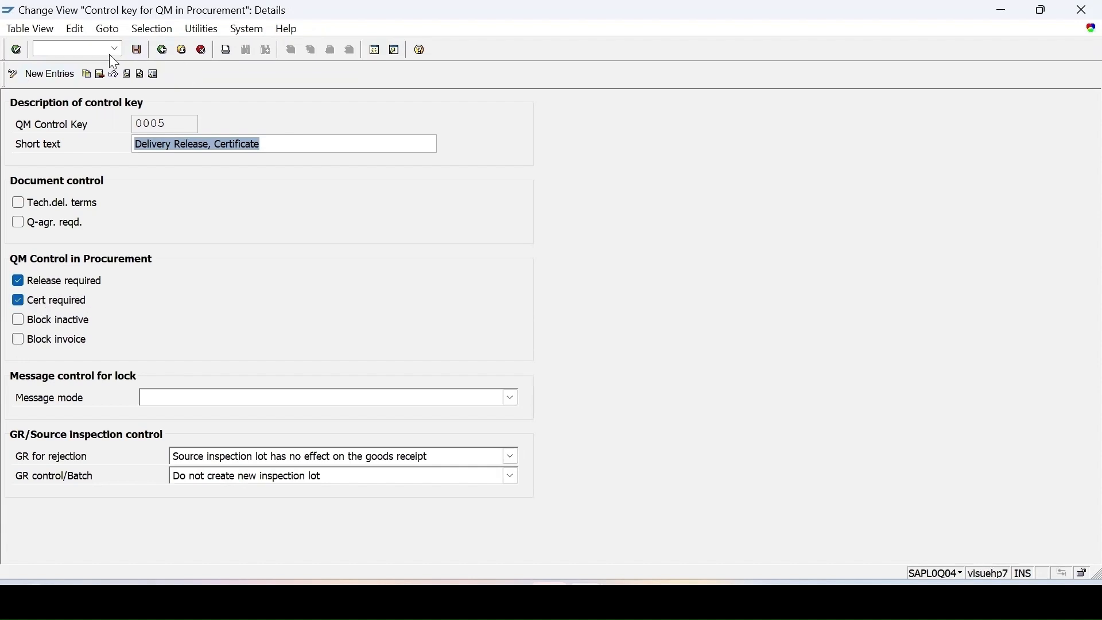
click(162, 51)
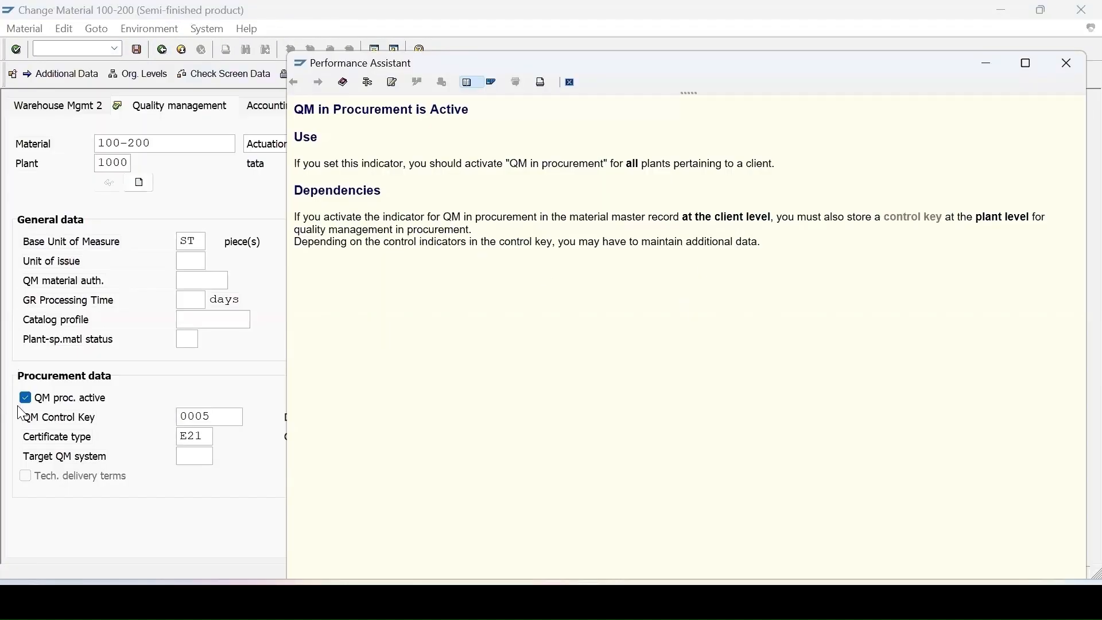
Step: Close the help text, clear the QM control key and certificate type, and deactivate QM in procurement for material 100-200
click(1068, 63)
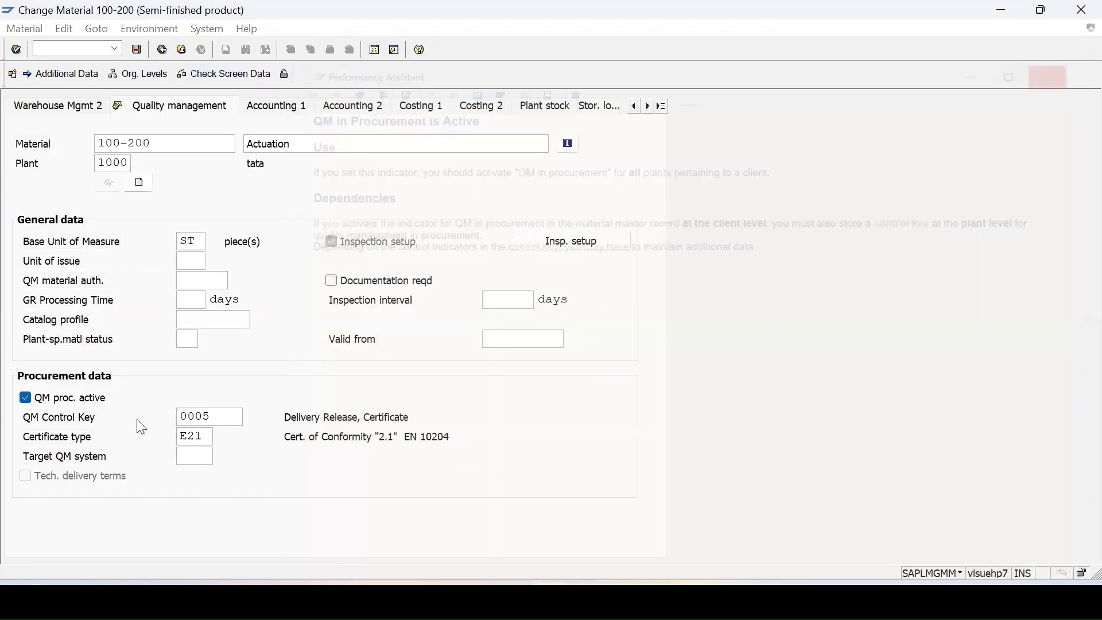
double_click(199, 418)
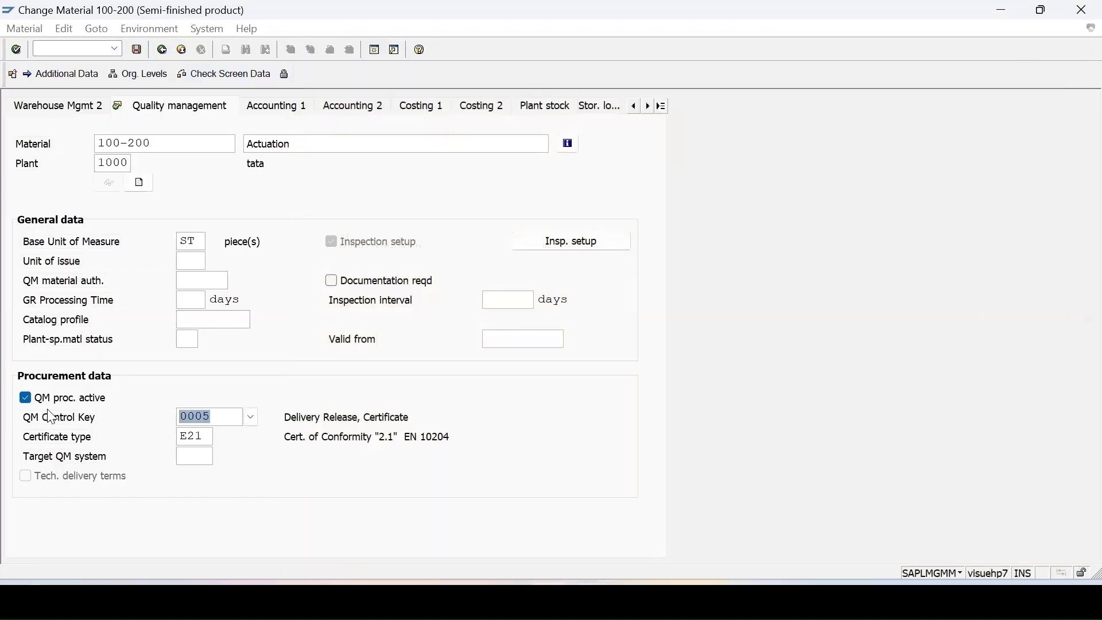
key(Delete)
double_click(205, 437)
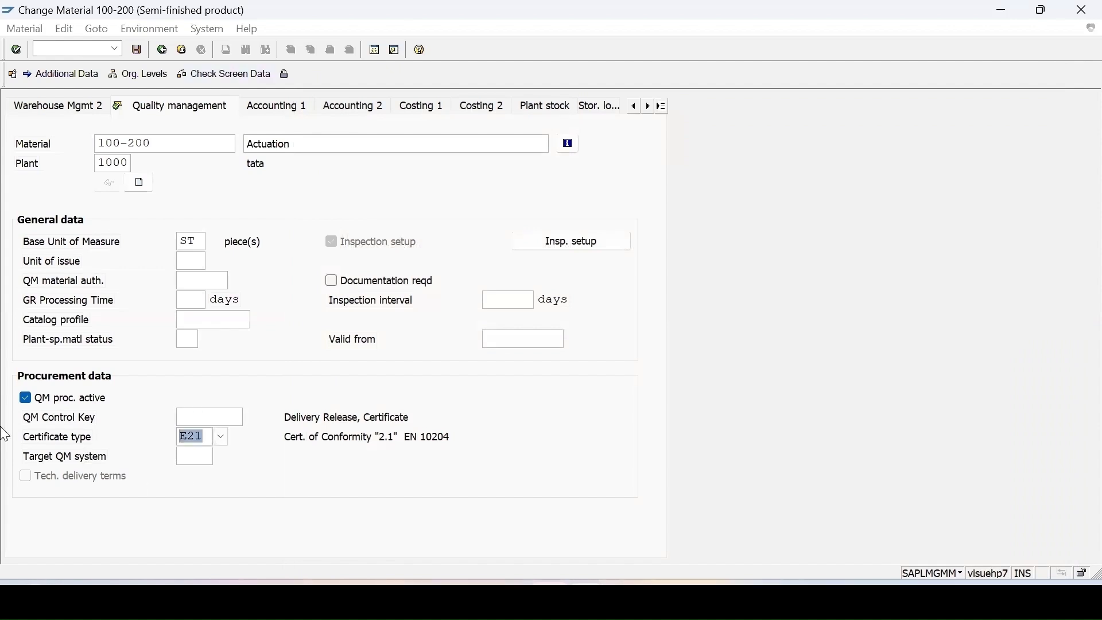
key(Delete)
click(26, 398)
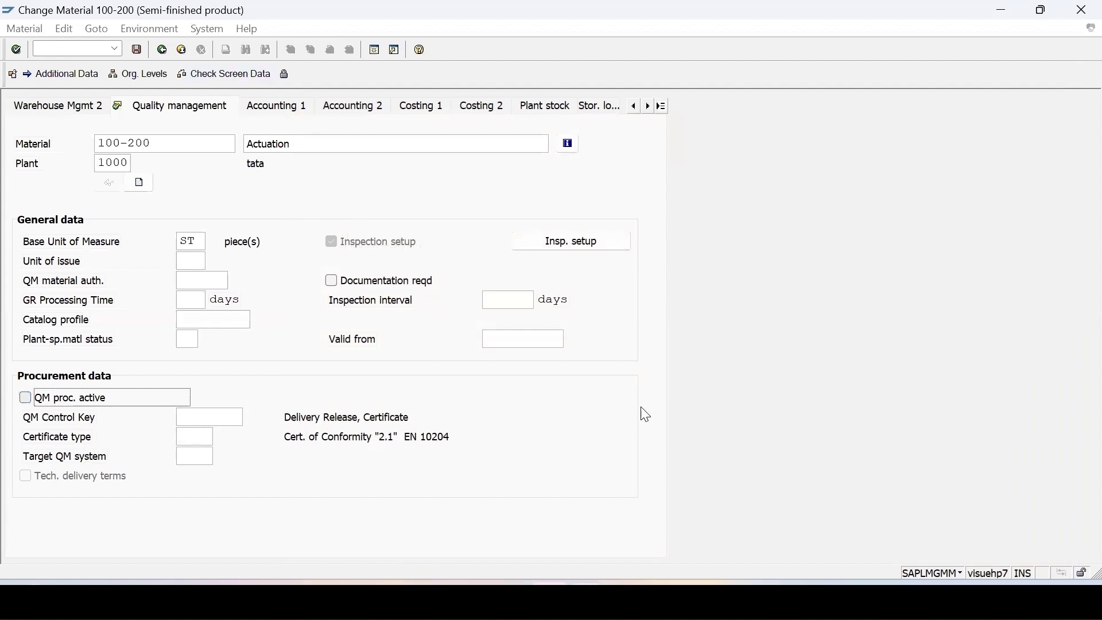
Step: Deactivate inspection type 0101 in the material's inspection setup, confirm the setup, and save the material
click(571, 241)
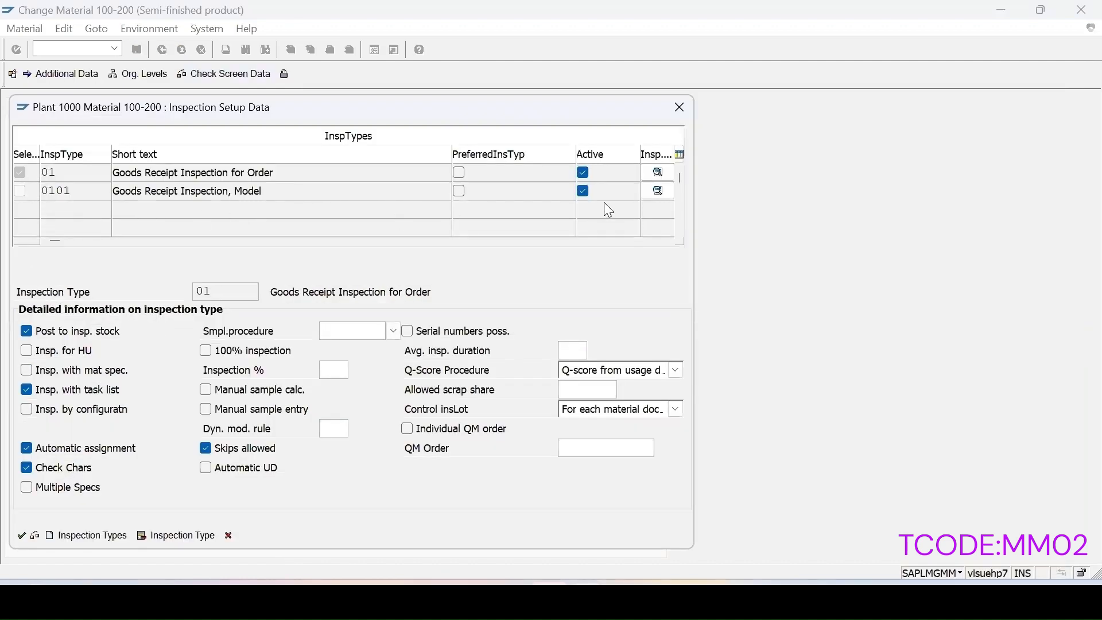
click(584, 192)
click(21, 193)
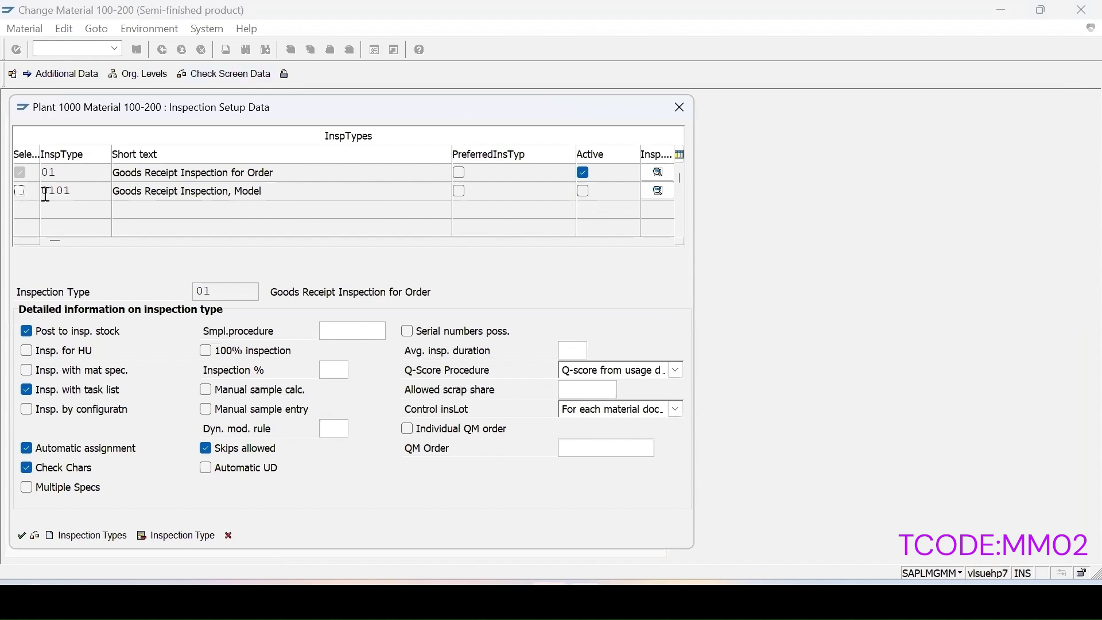
click(21, 535)
click(137, 49)
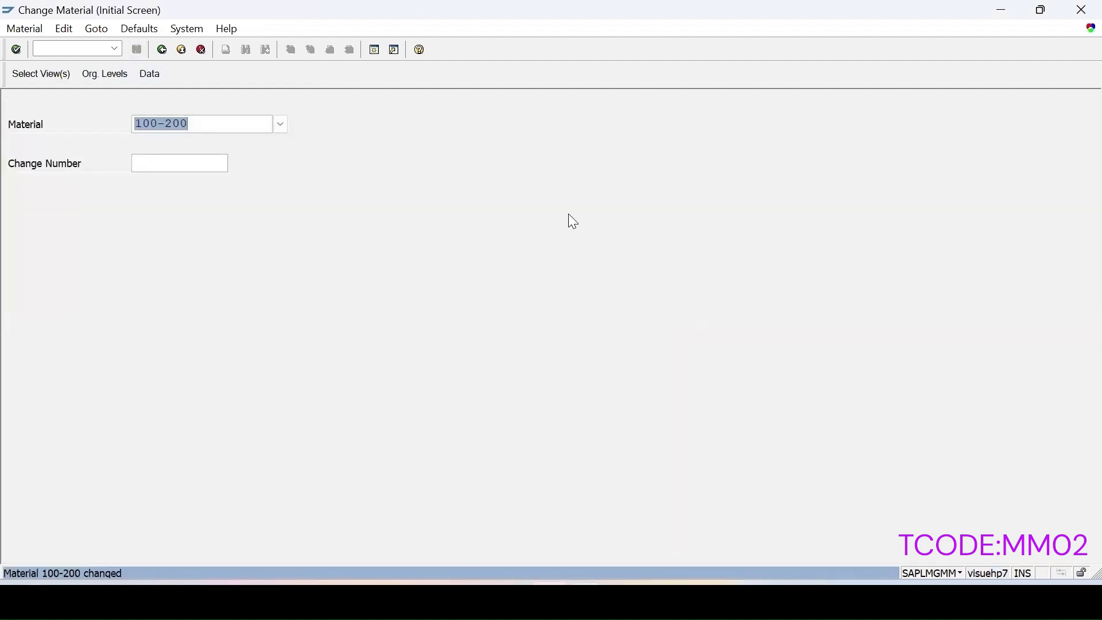
Step: Reopen material 100-200 for plant 1000 in its Quality management view
key(Return)
key(Return)
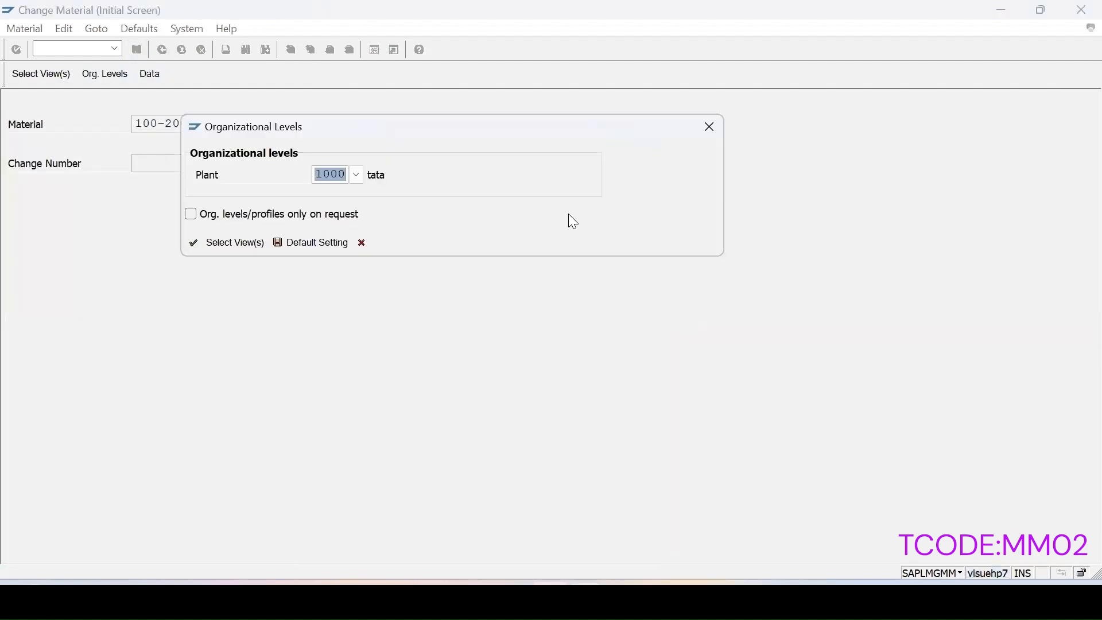
key(Return)
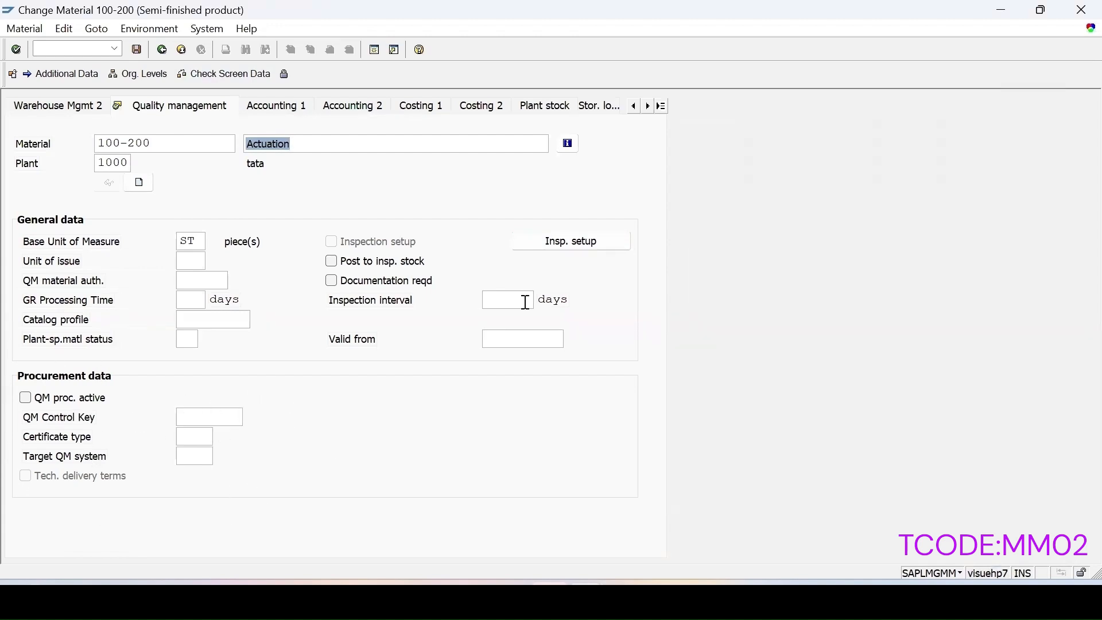
Step: Add inspection type 0101, Goods Receipt Inspection, Model, to the inspection setup, set it active, and confirm
click(578, 244)
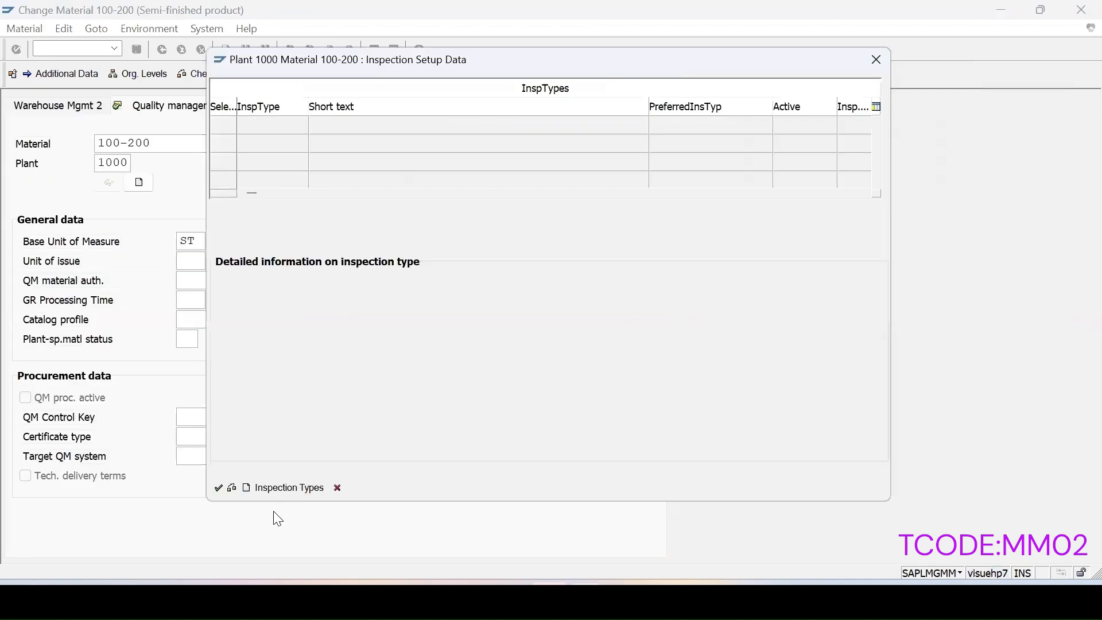
click(304, 493)
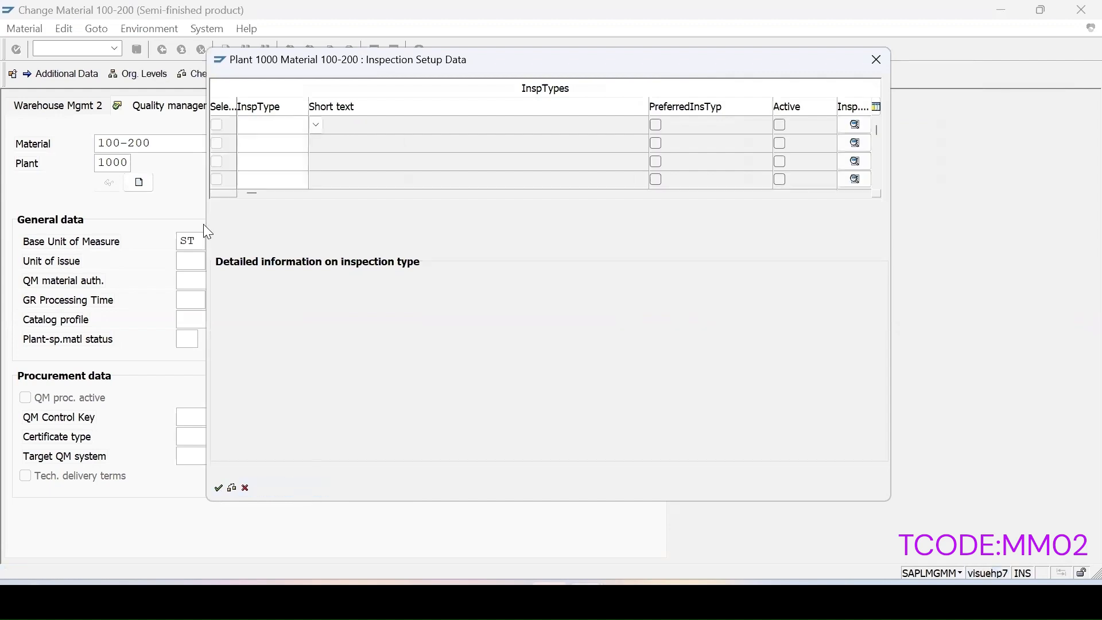
click(320, 126)
click(248, 225)
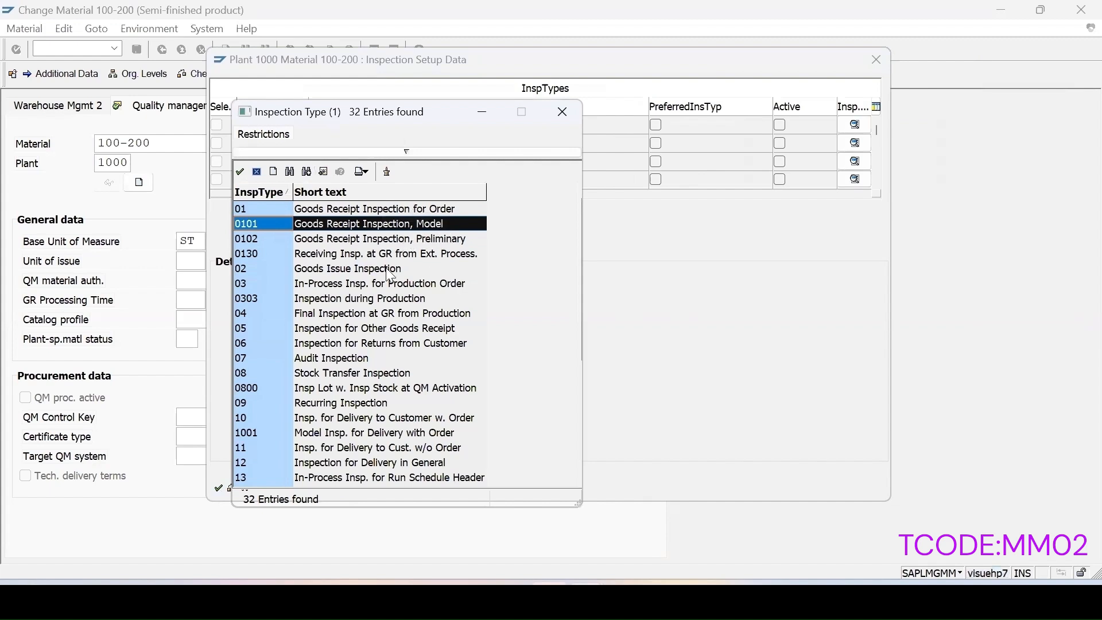
double_click(316, 223)
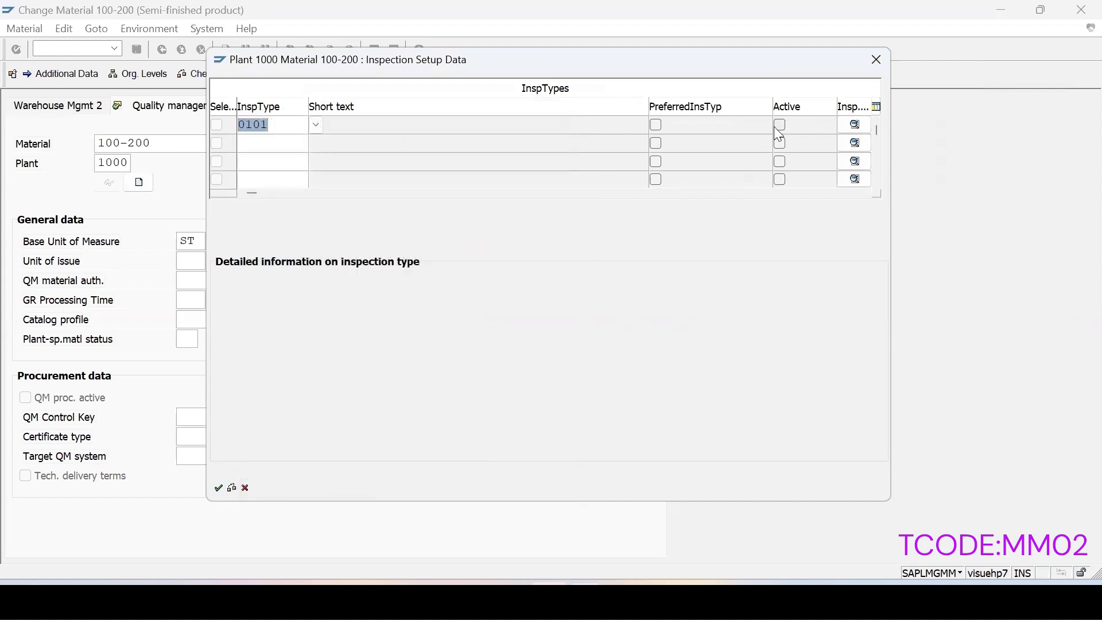
click(781, 125)
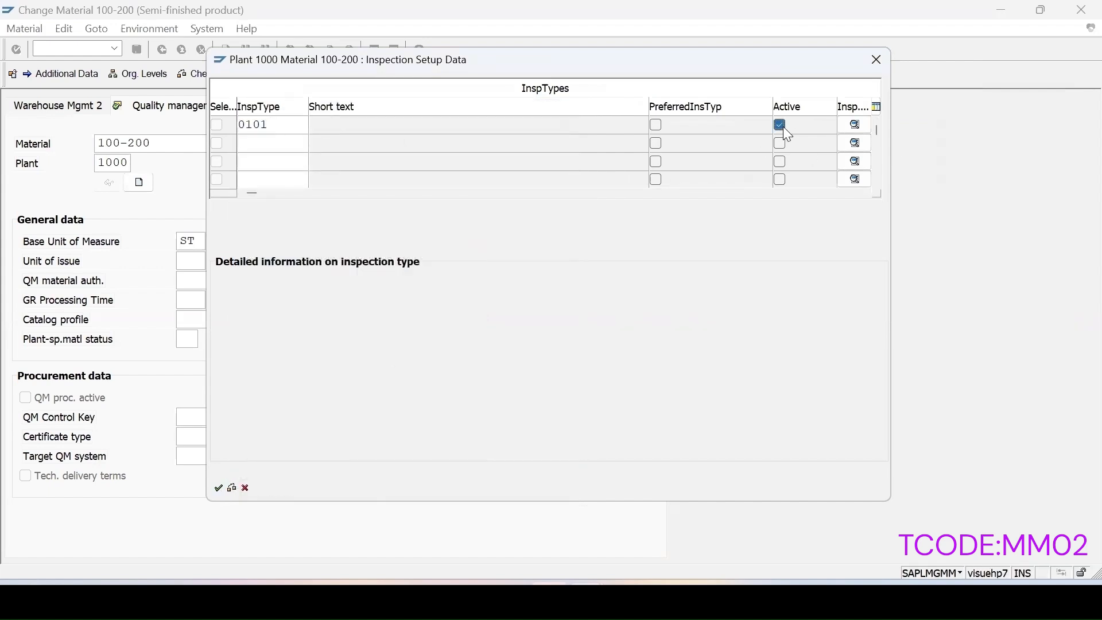
click(218, 489)
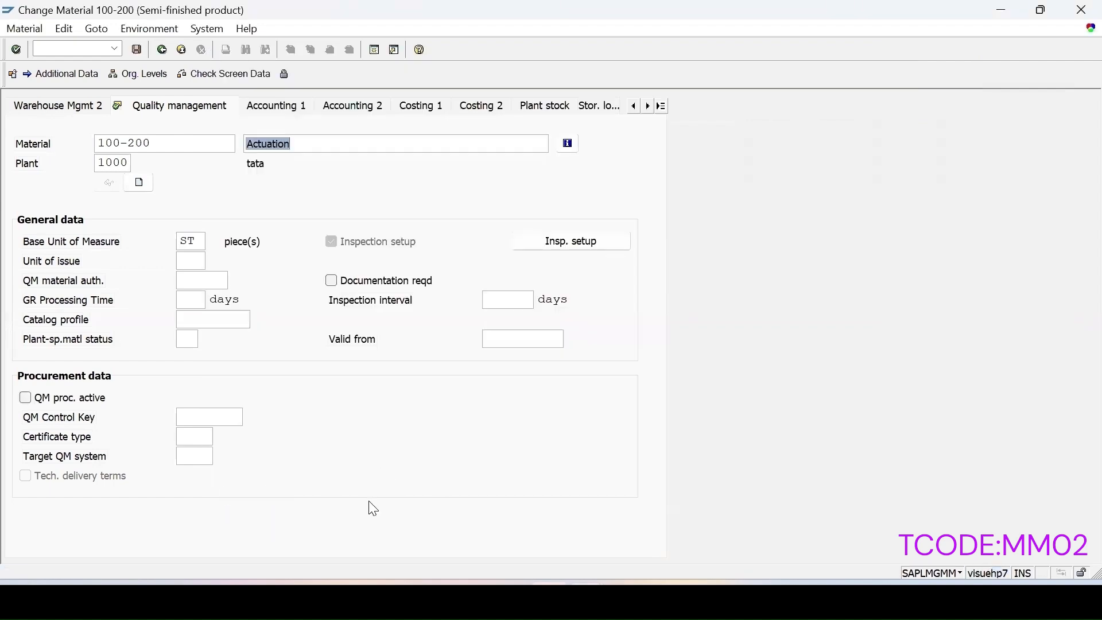
Step: Add inspection type 01 as an active entry in the inspection setup, confirm it, and reopen the setup for review
click(573, 242)
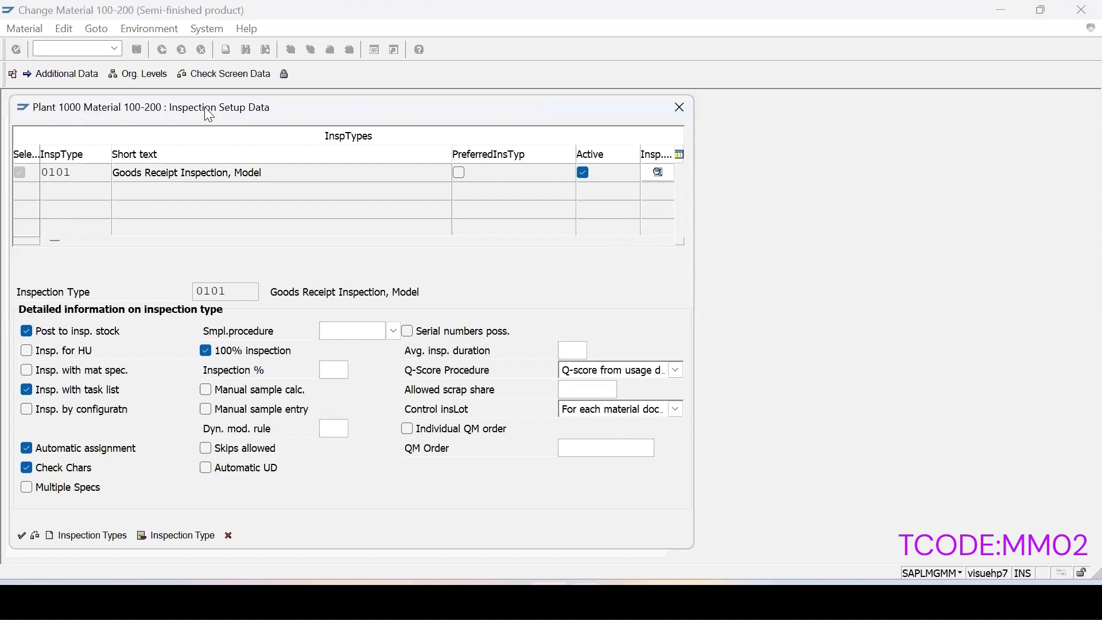
drag(206, 109, 475, 96)
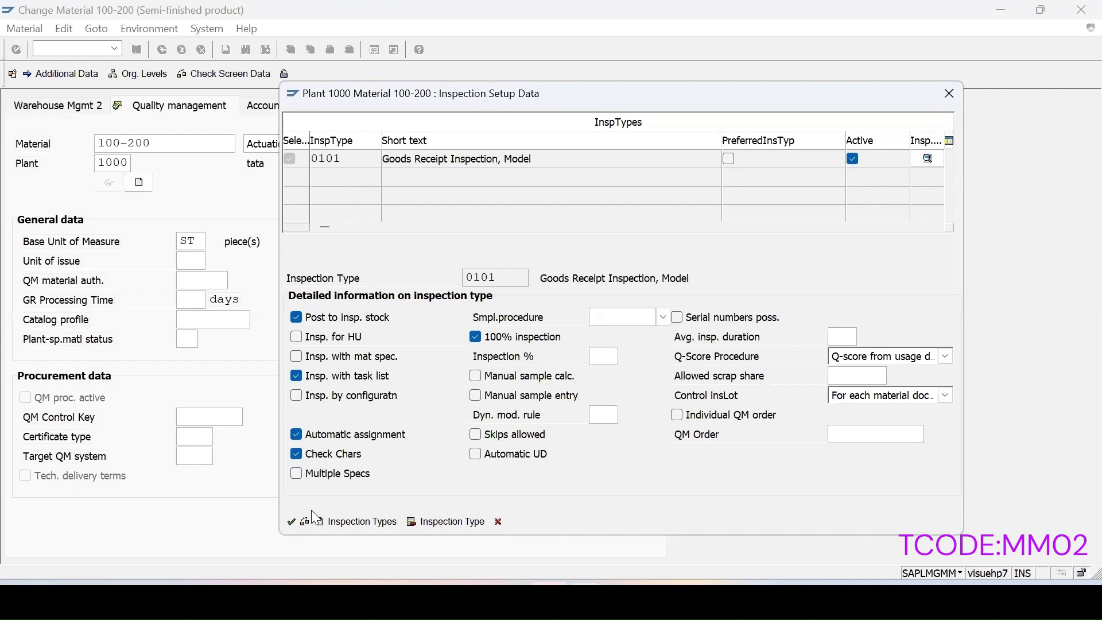
click(345, 522)
text(01)
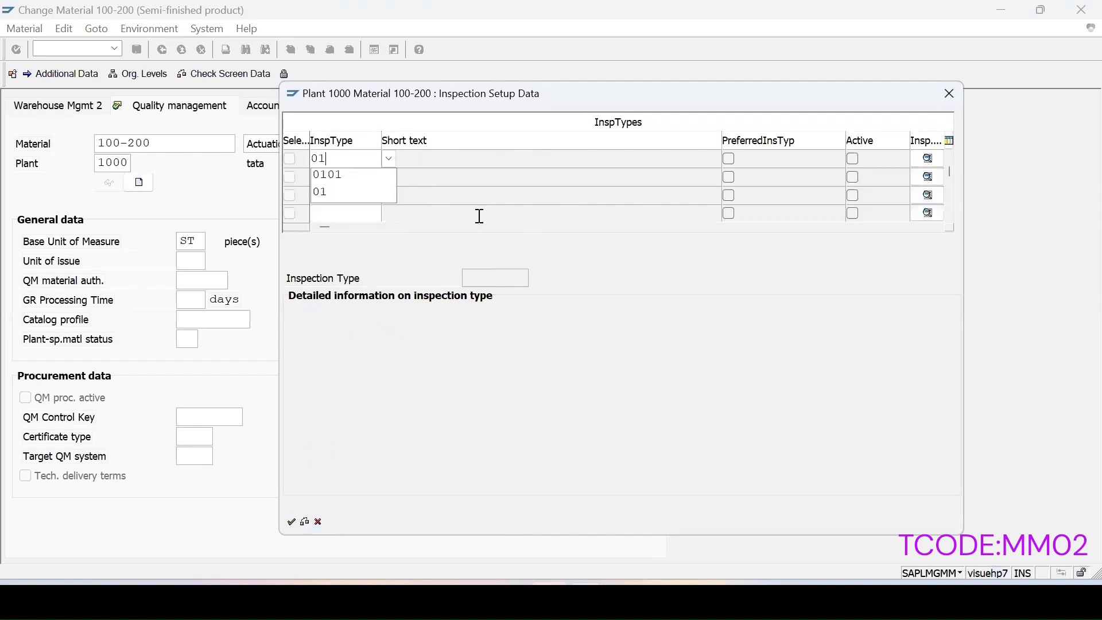
click(330, 193)
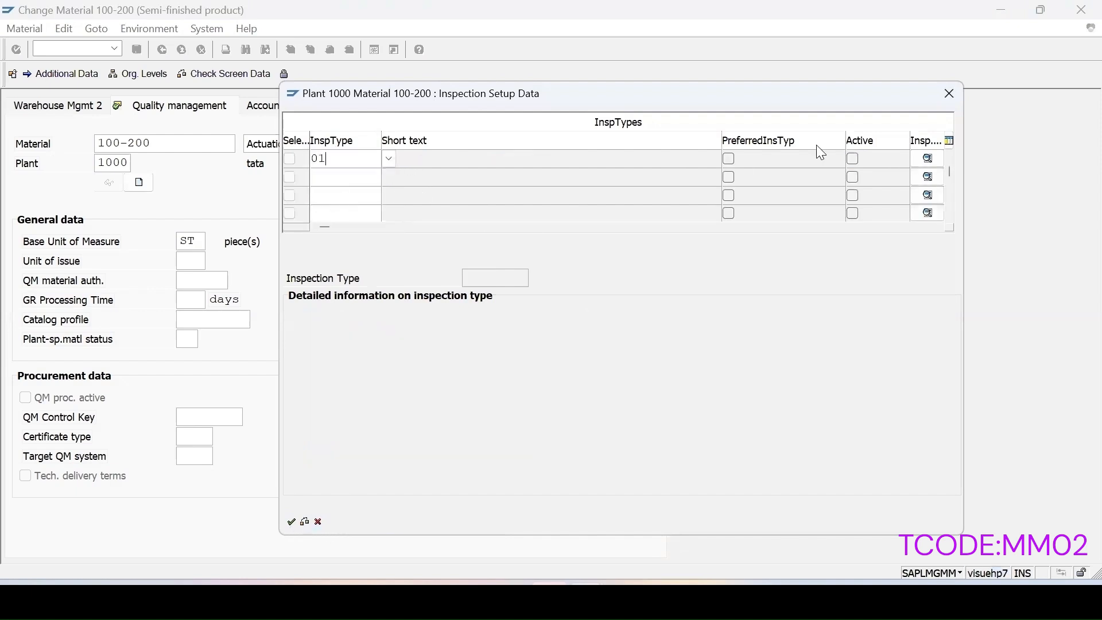
click(855, 160)
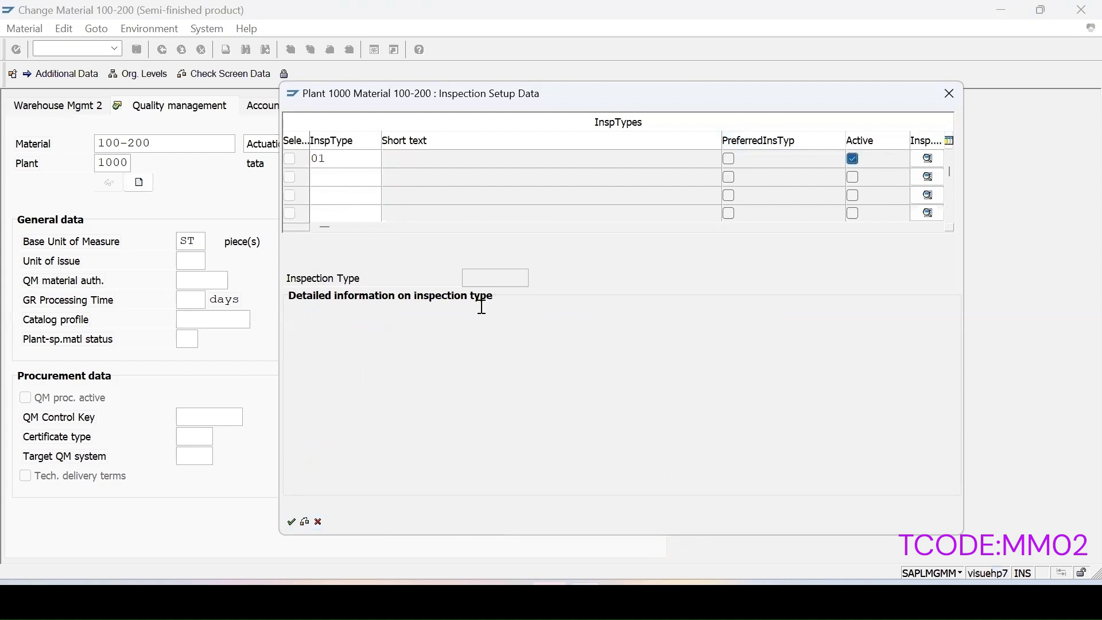
click(292, 522)
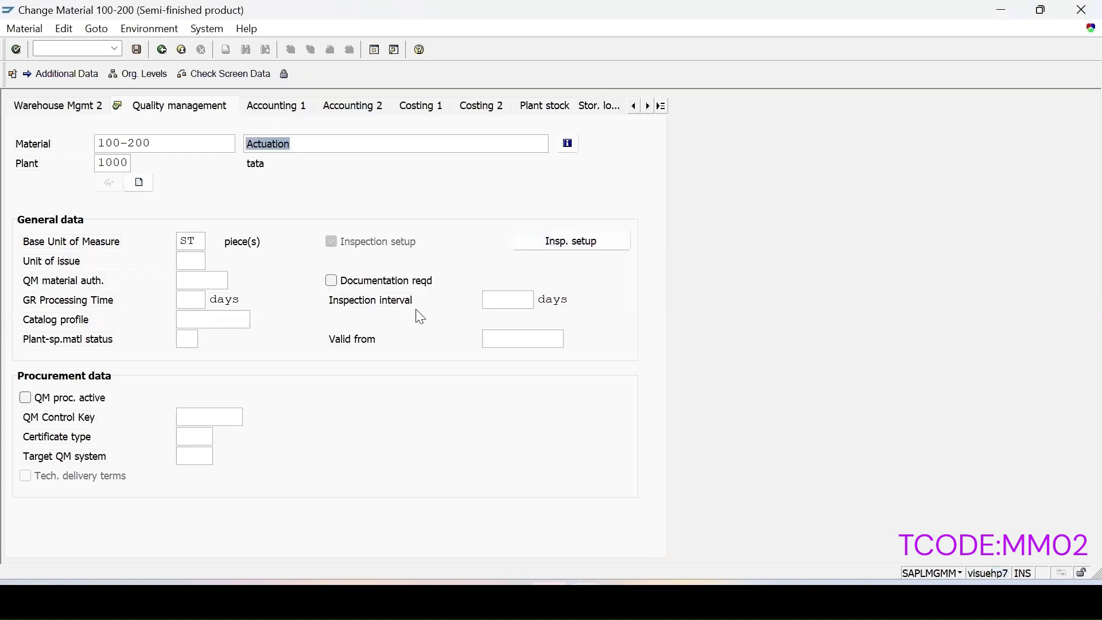
click(606, 240)
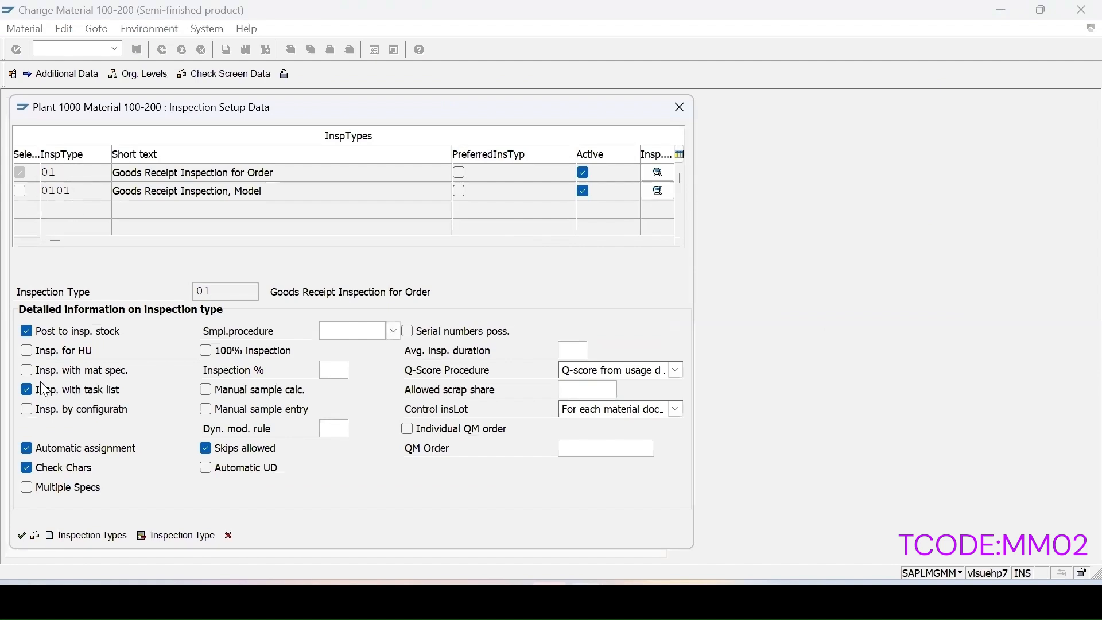
Step: Confirm the inspection setup, mark QM procurement active, and read the details of the message about the QM control key
click(21, 537)
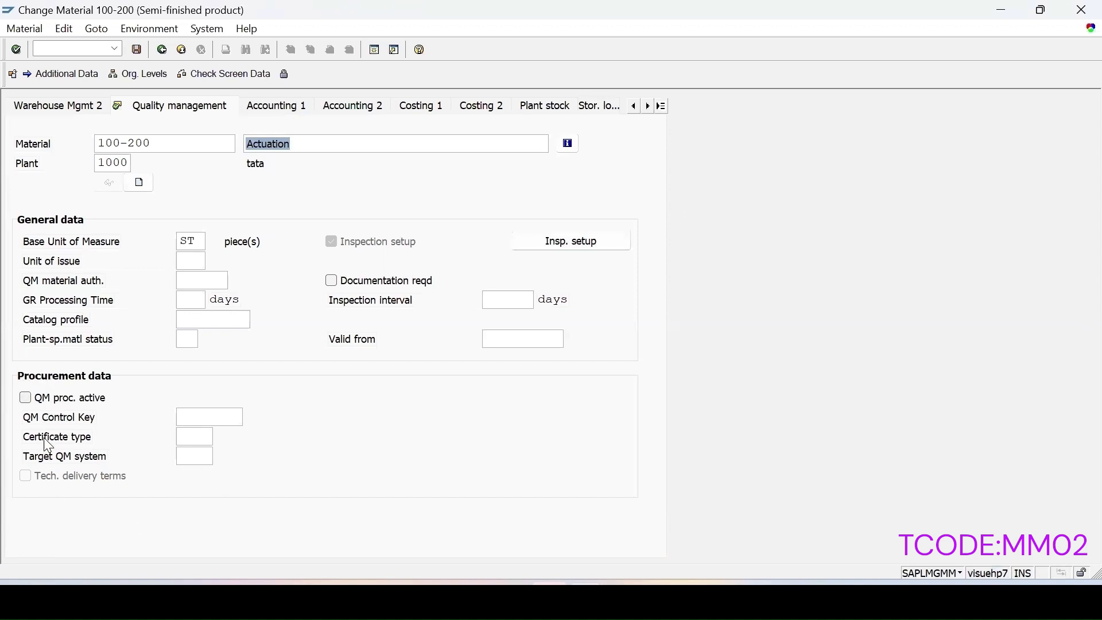
click(25, 398)
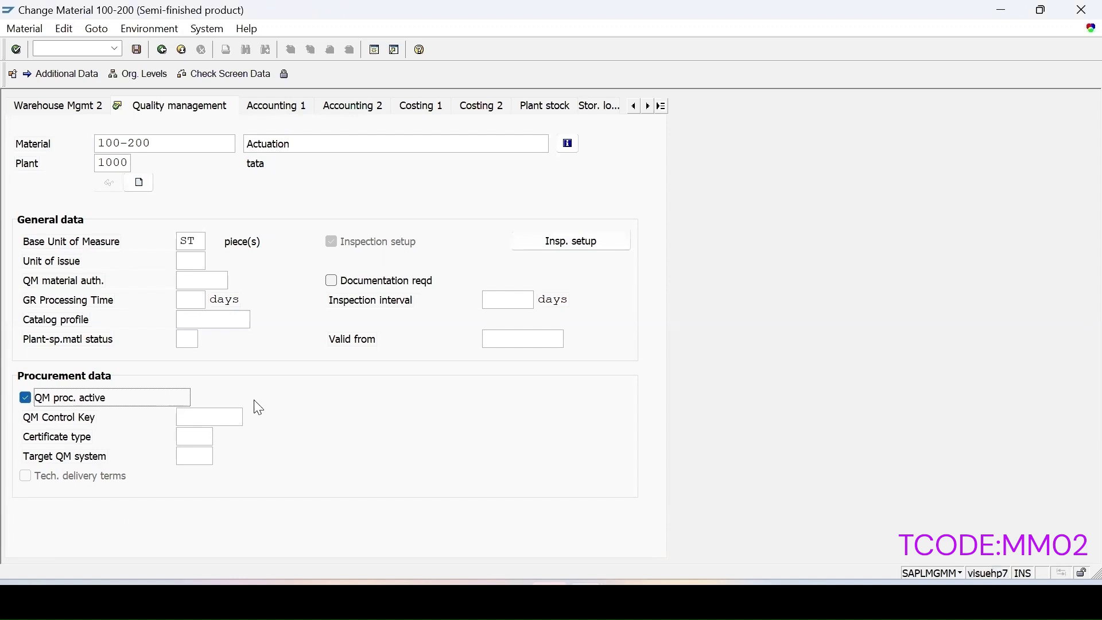
key(Tab)
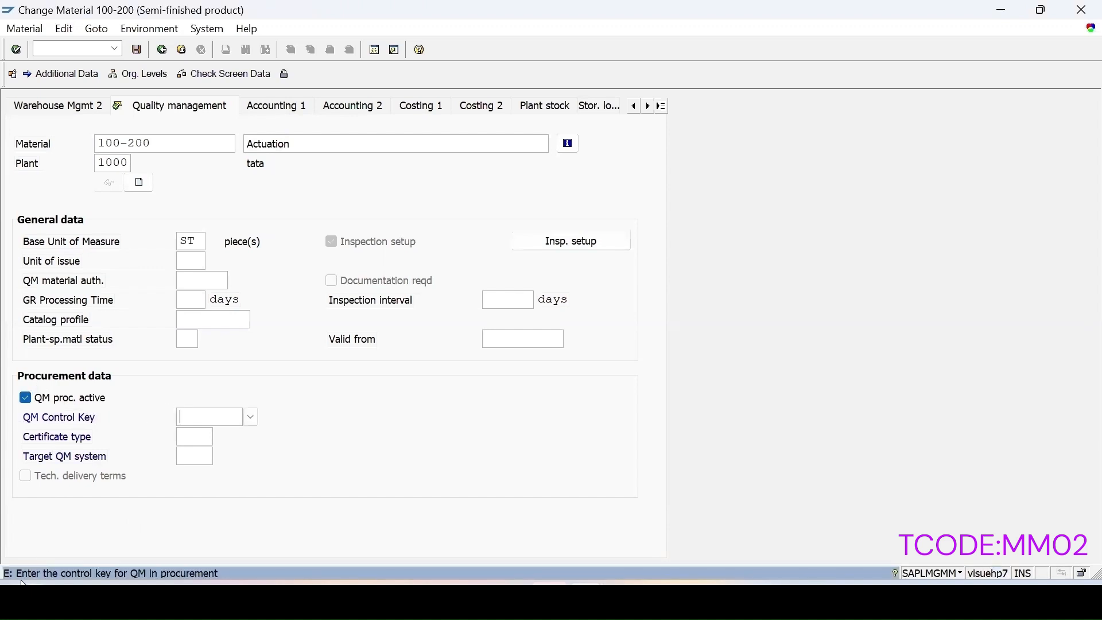
double_click(70, 573)
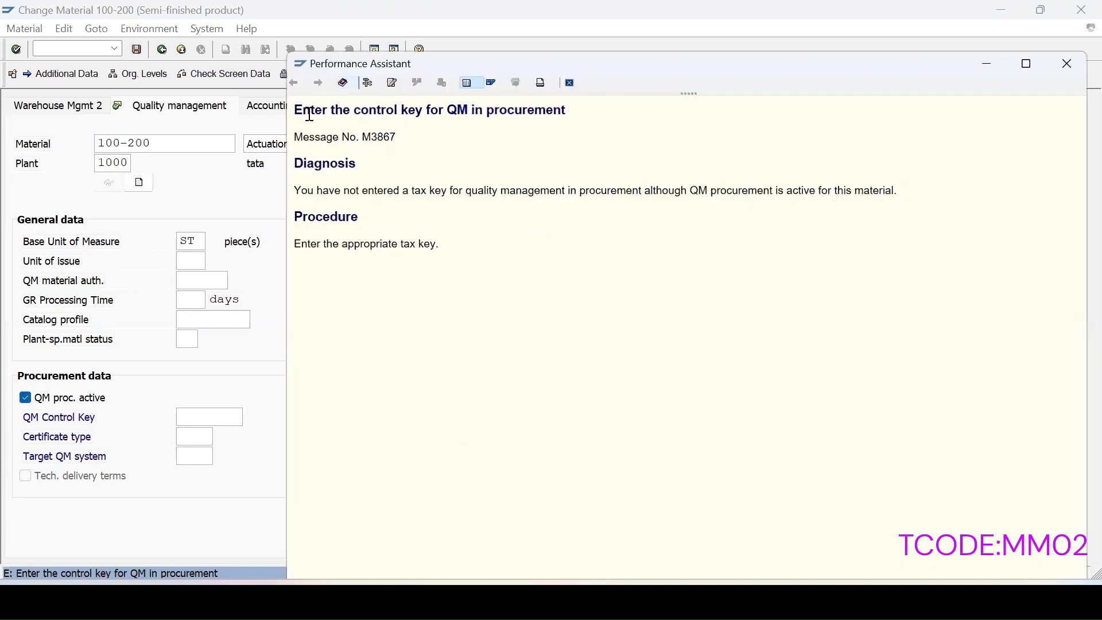
drag(355, 107, 649, 115)
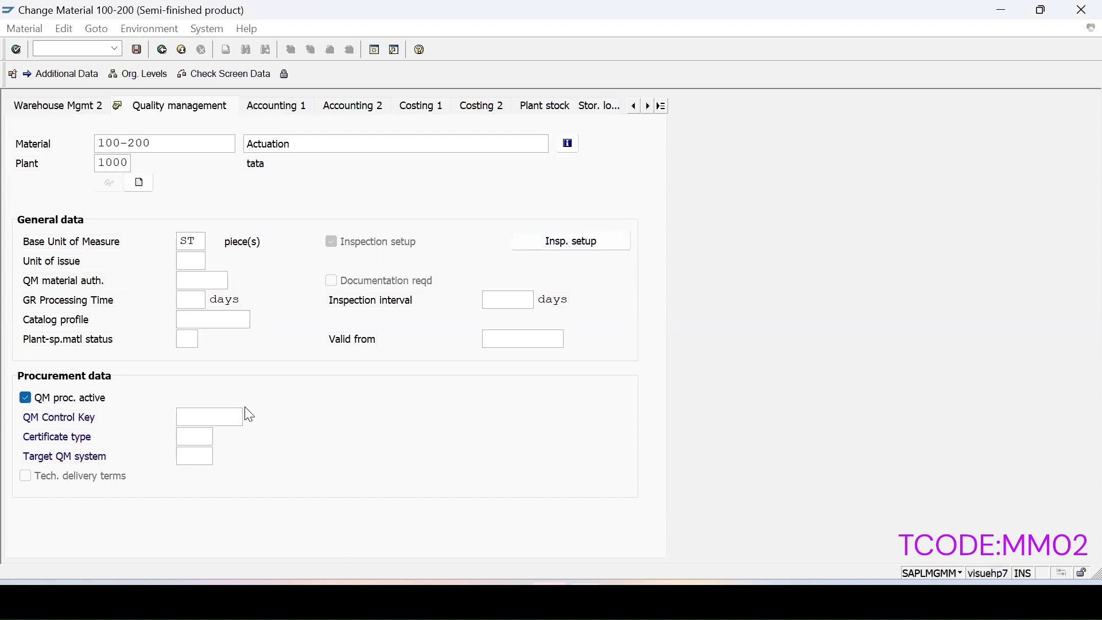
Step: Set the material's QM control key to 0005, Delivery Release, Certificate, and confirm the entry
click(205, 418)
click(250, 418)
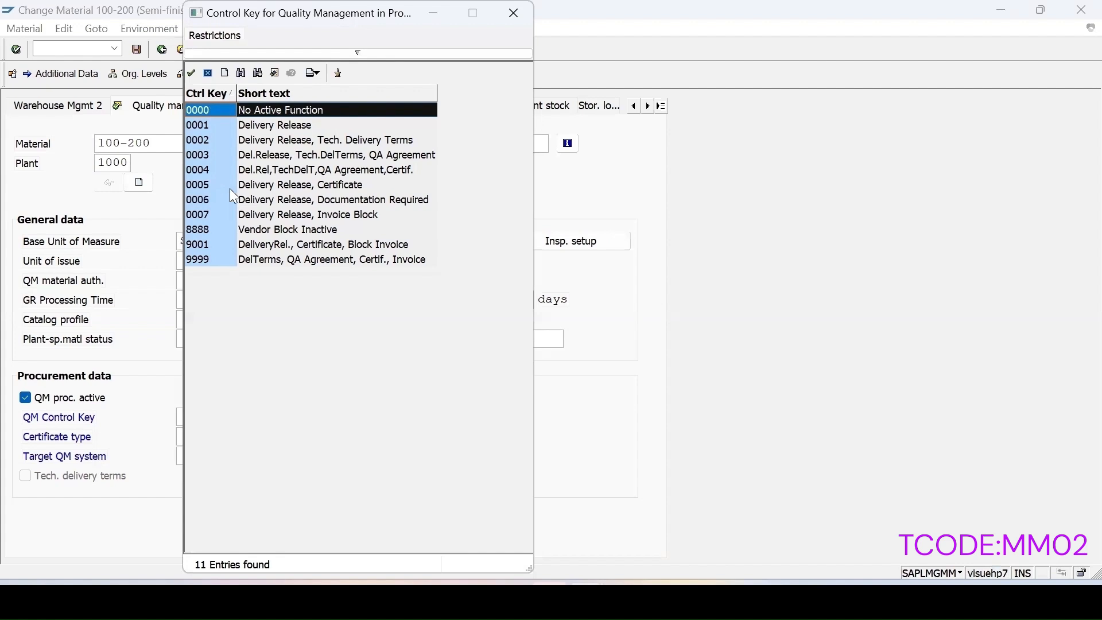
double_click(205, 184)
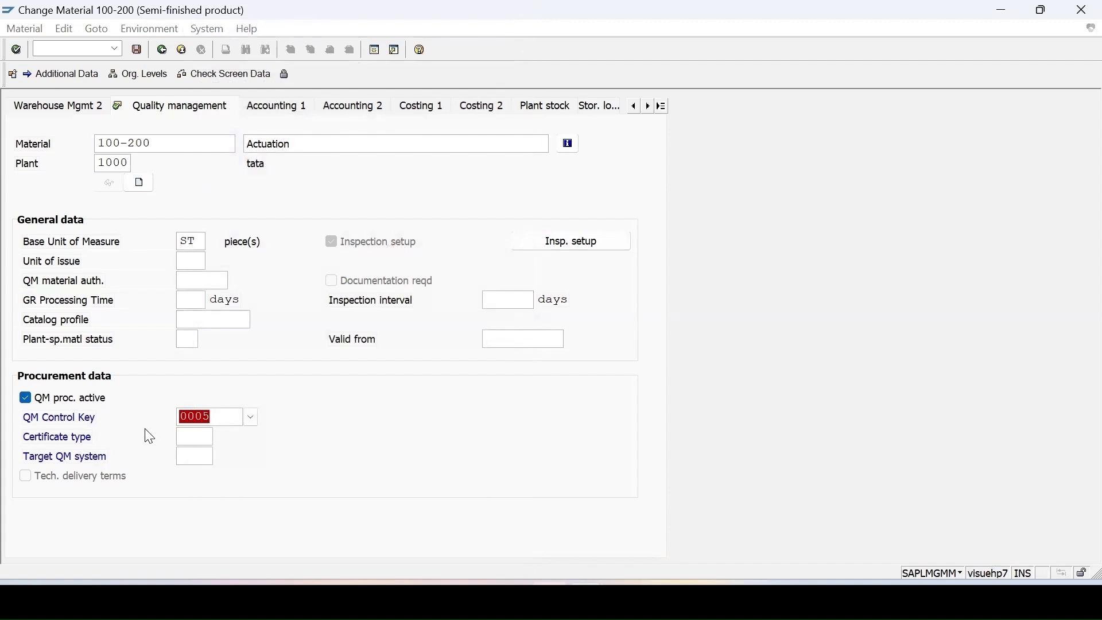
key(Return)
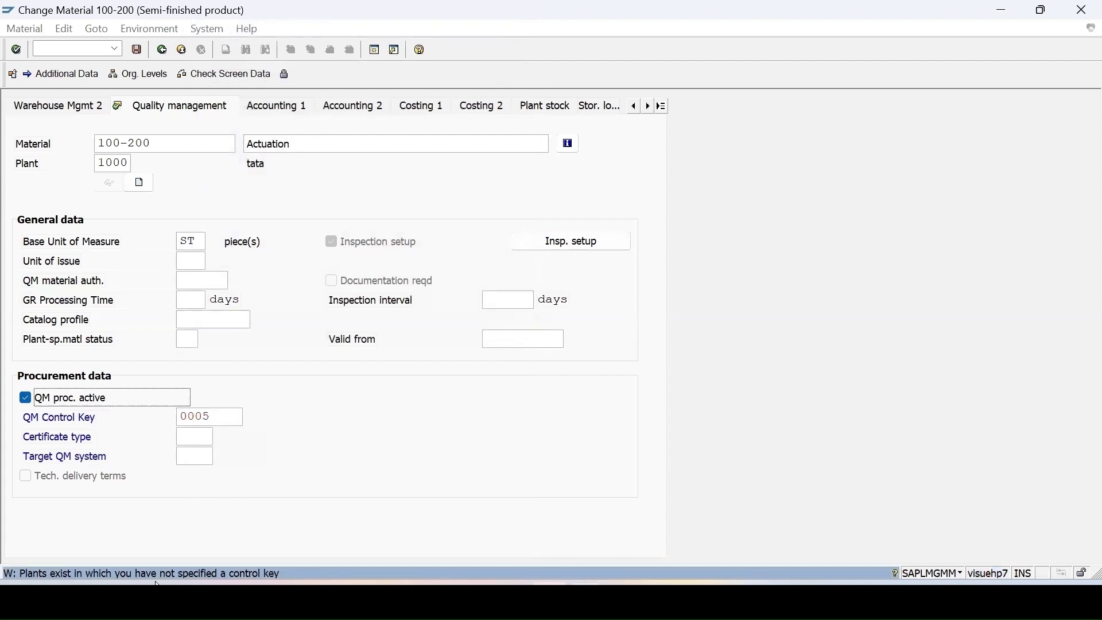
Step: Read the details of the plant control key warning and view its linked Mass Maintenance of QM Procurement Keys transaction
double_click(57, 574)
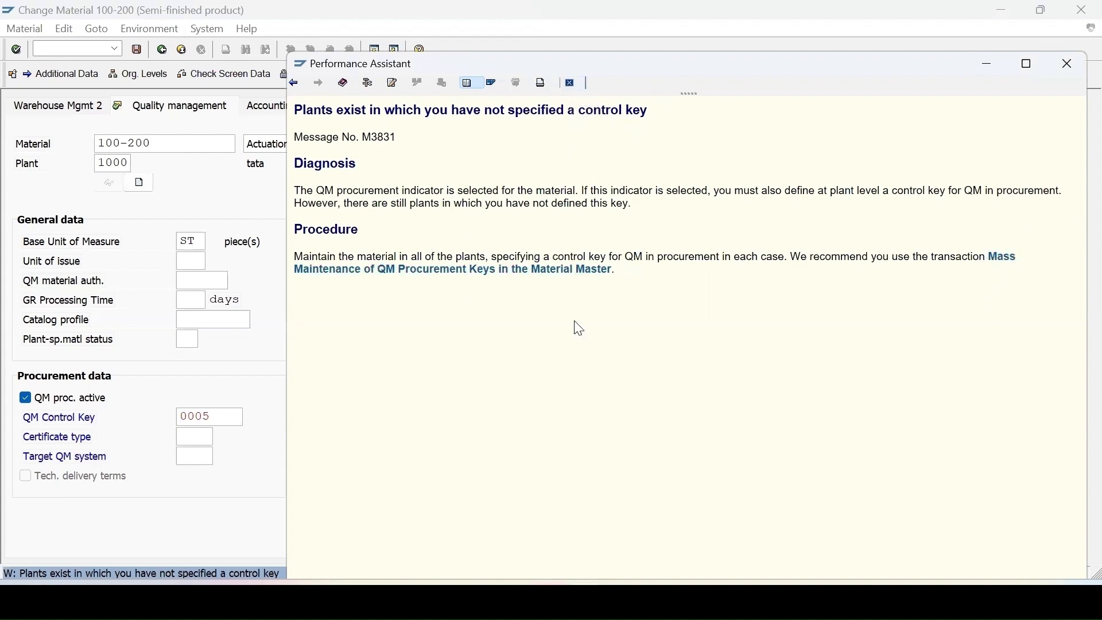
click(437, 281)
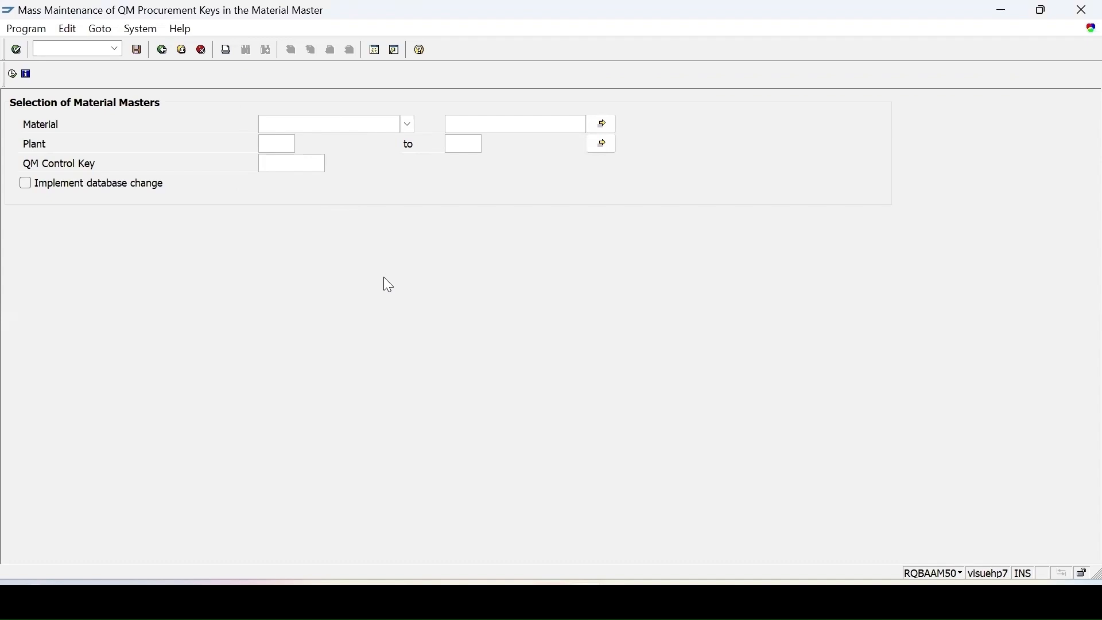
text(100)
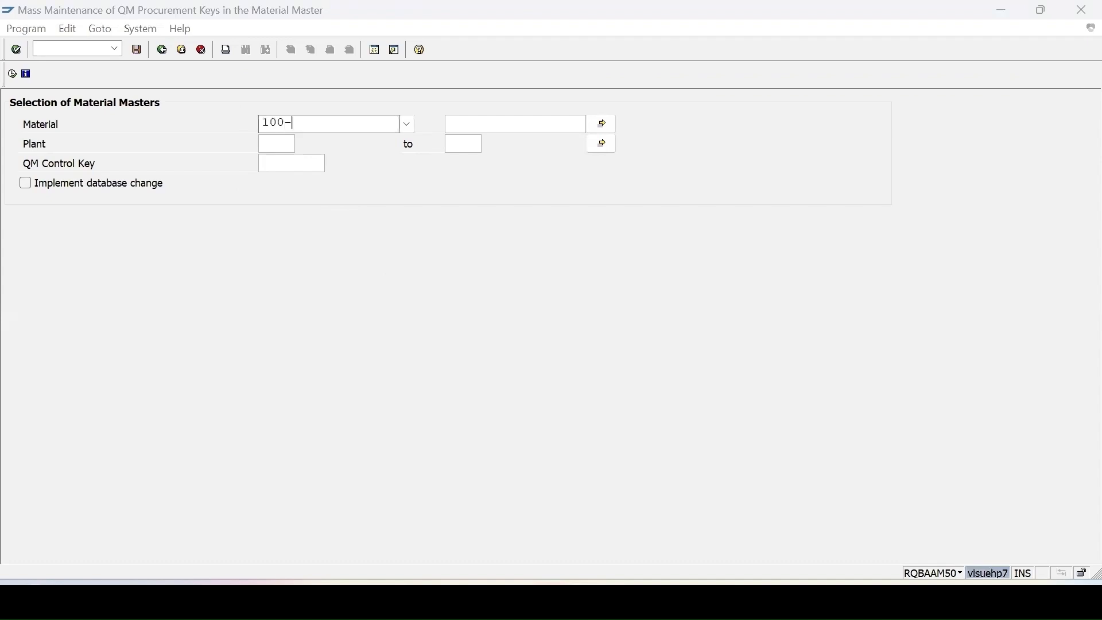
text(-)
click(163, 49)
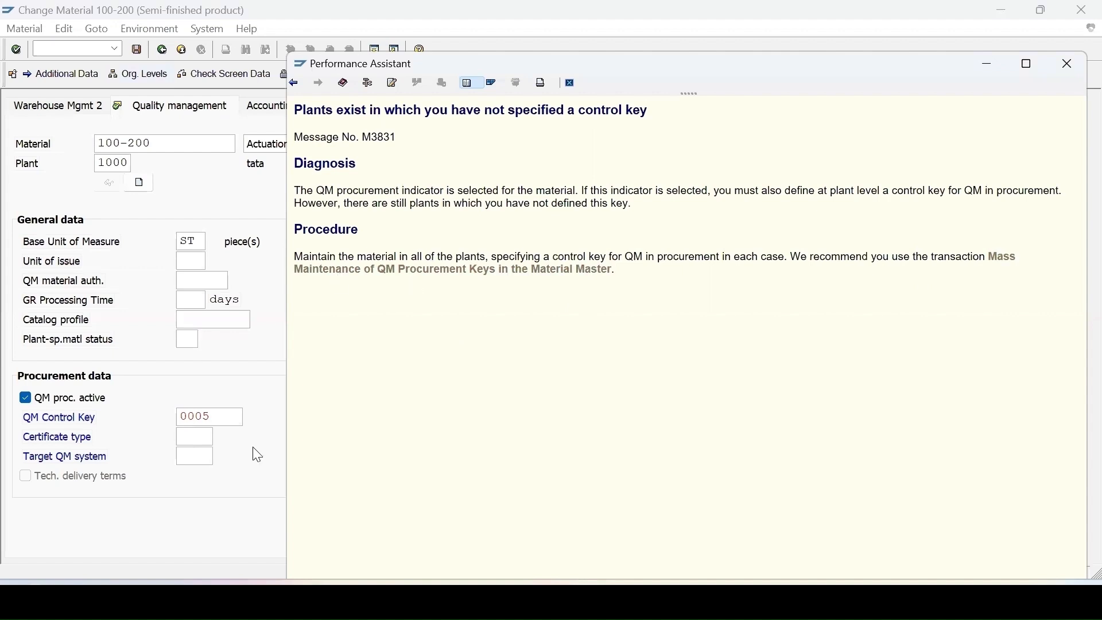
Step: Review the available QM control keys and close the list without picking another one
click(239, 418)
click(248, 417)
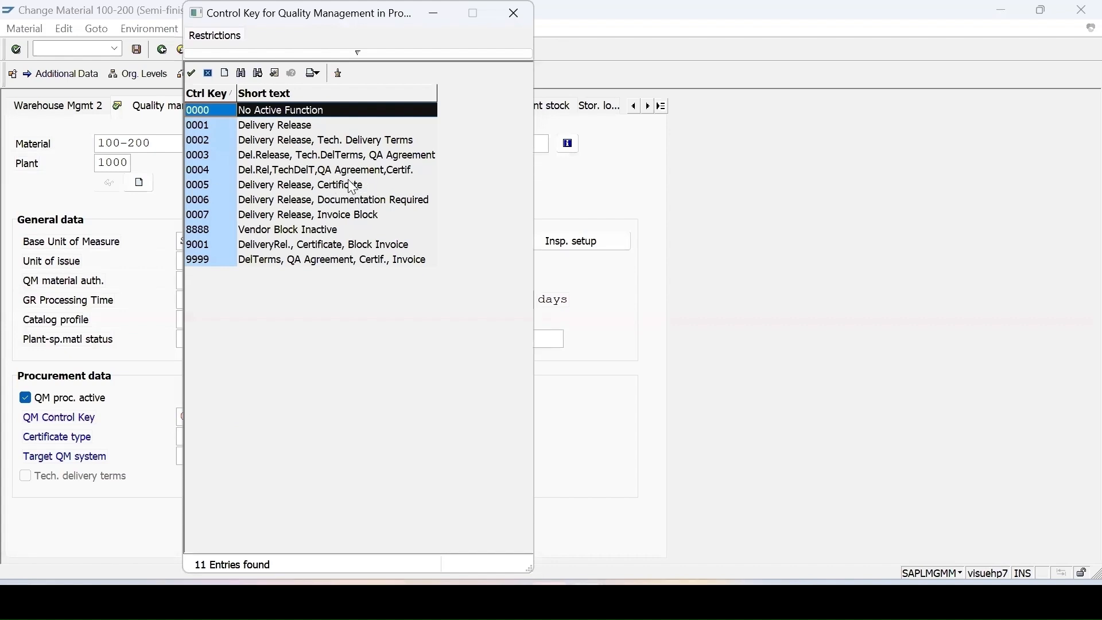
click(209, 73)
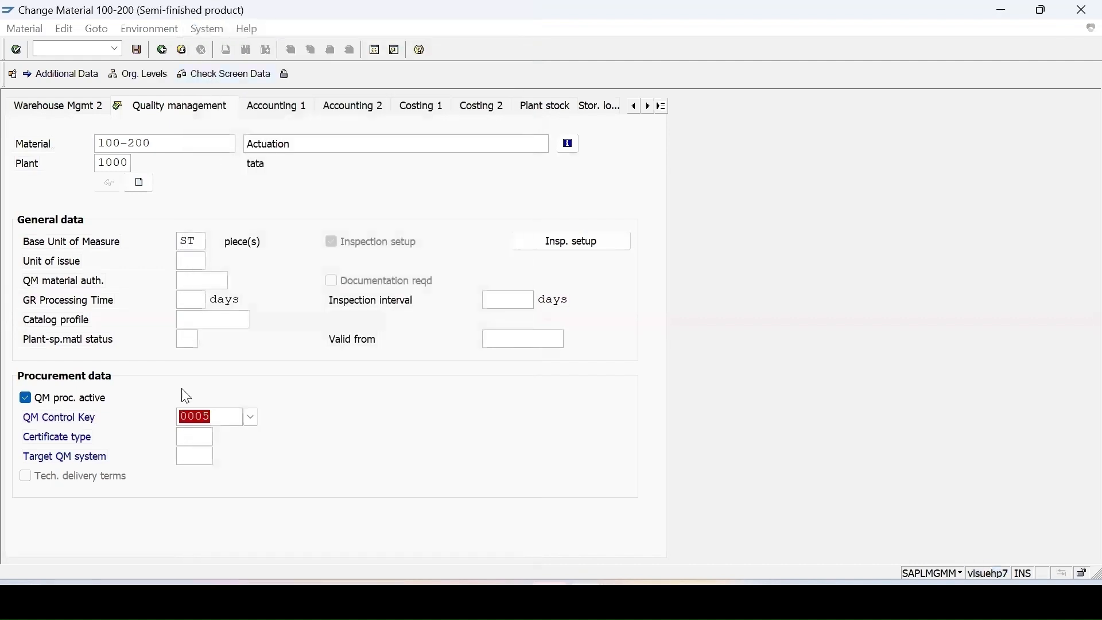
Step: Set the certificate type to E21 and look over the available target QM systems without choosing one
click(187, 437)
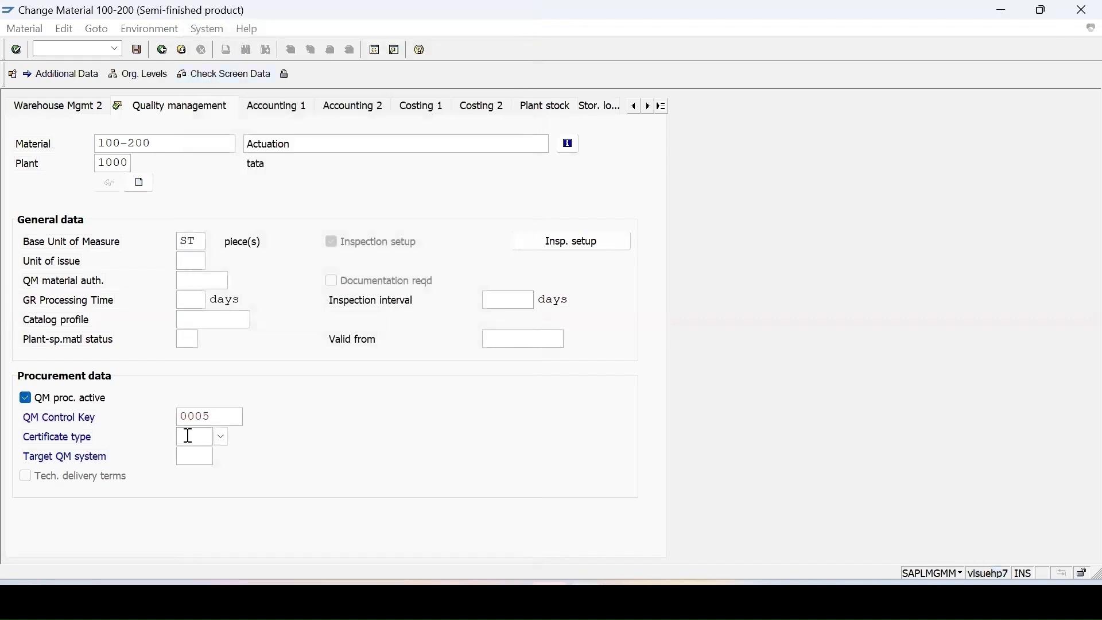
click(223, 438)
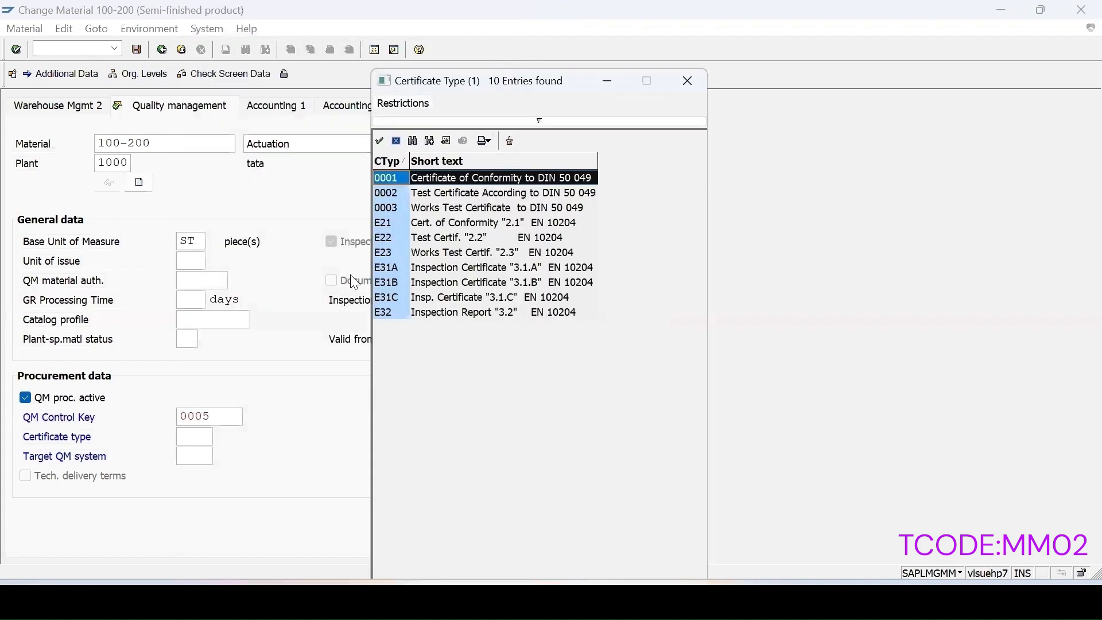
double_click(393, 225)
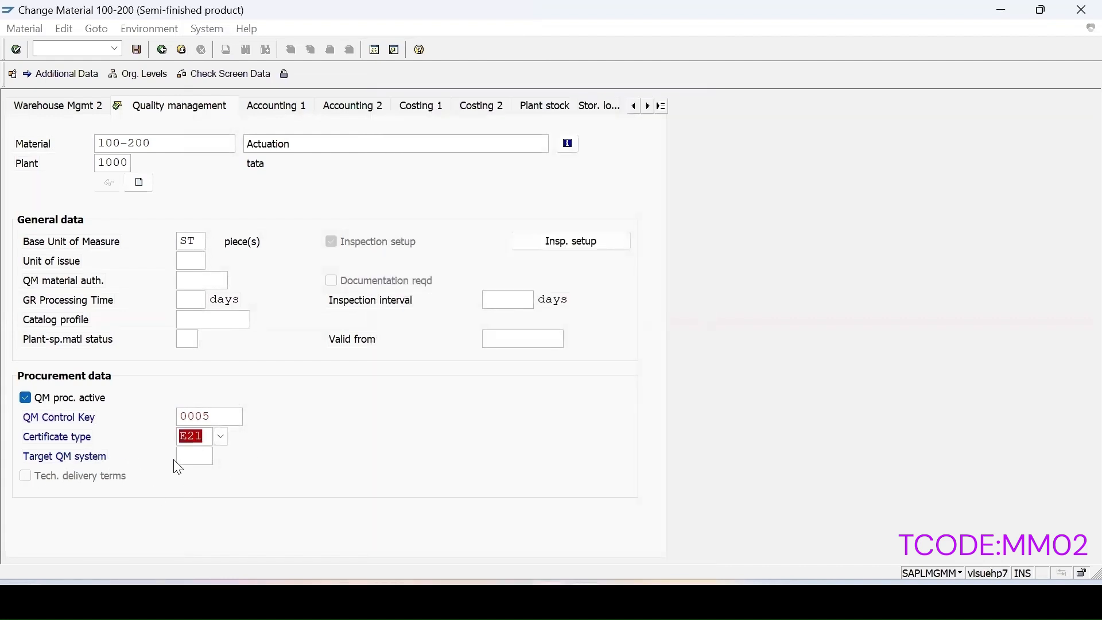
click(222, 457)
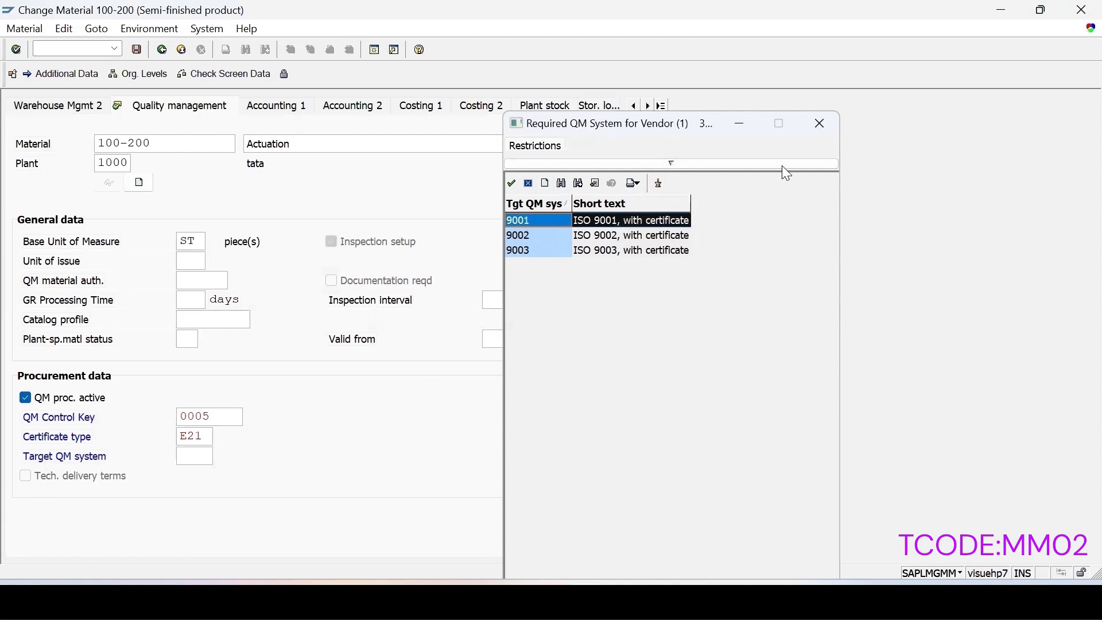
click(819, 124)
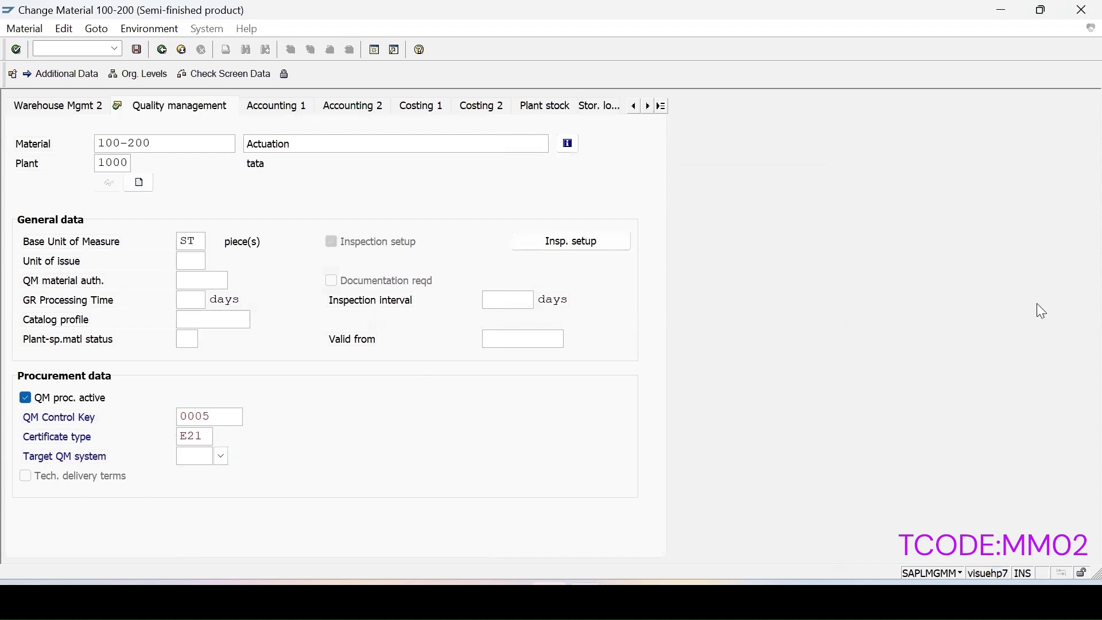
Step: Save the procurement data changes to material 100-200, accepting the warning about plants without a control key
click(138, 50)
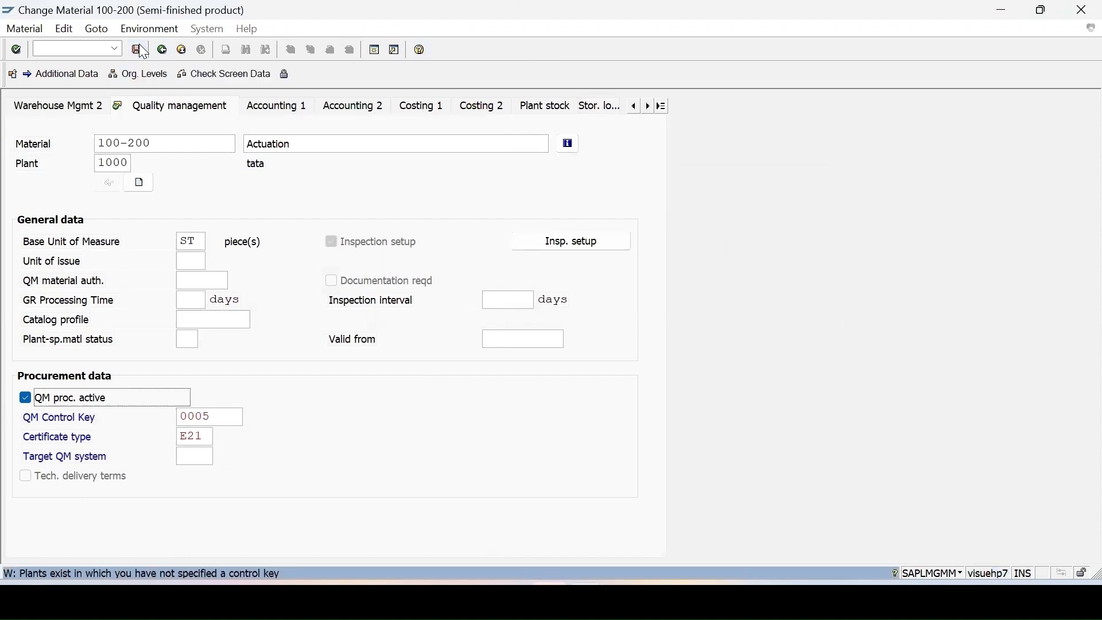
key(Return)
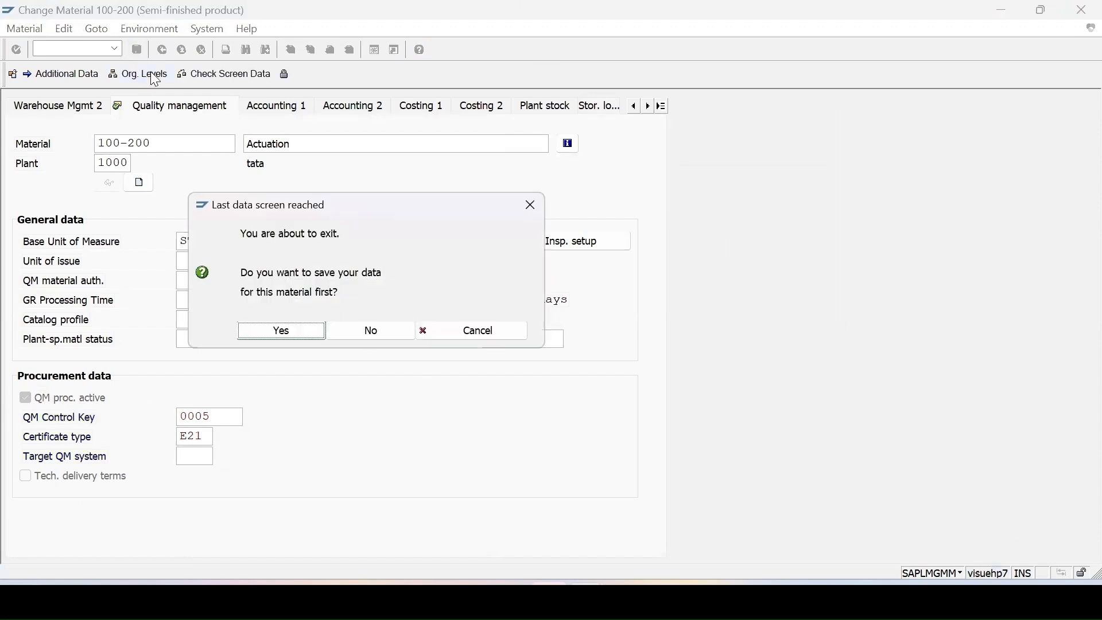
click(260, 333)
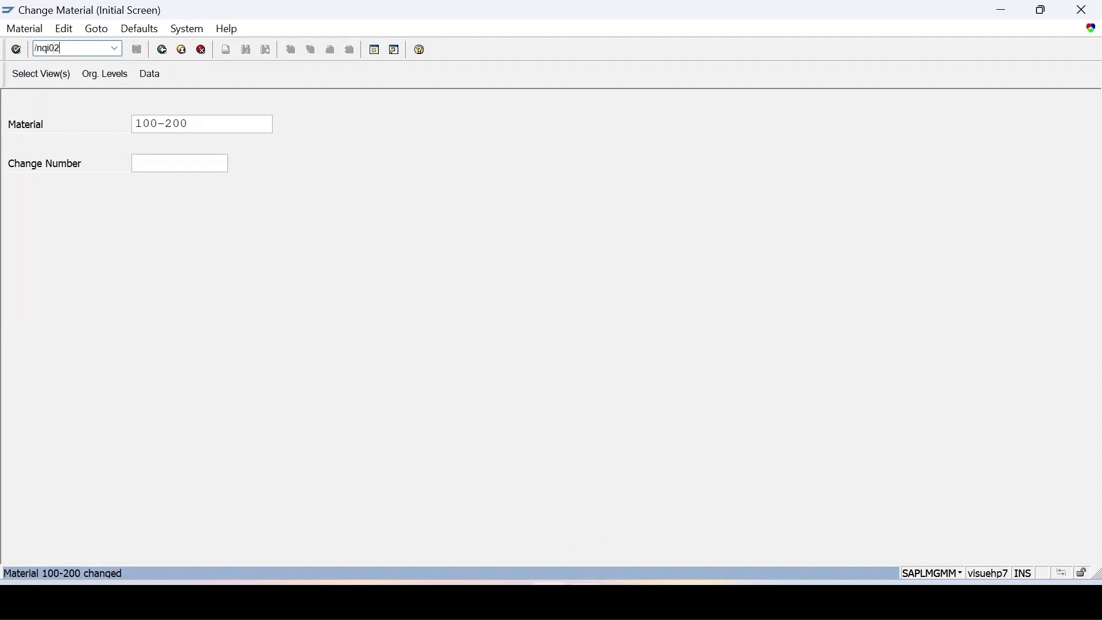
Step: Open the Q-info record for change (QI02) for material 100-200, vendor 1000, and plant 1000
key(Return)
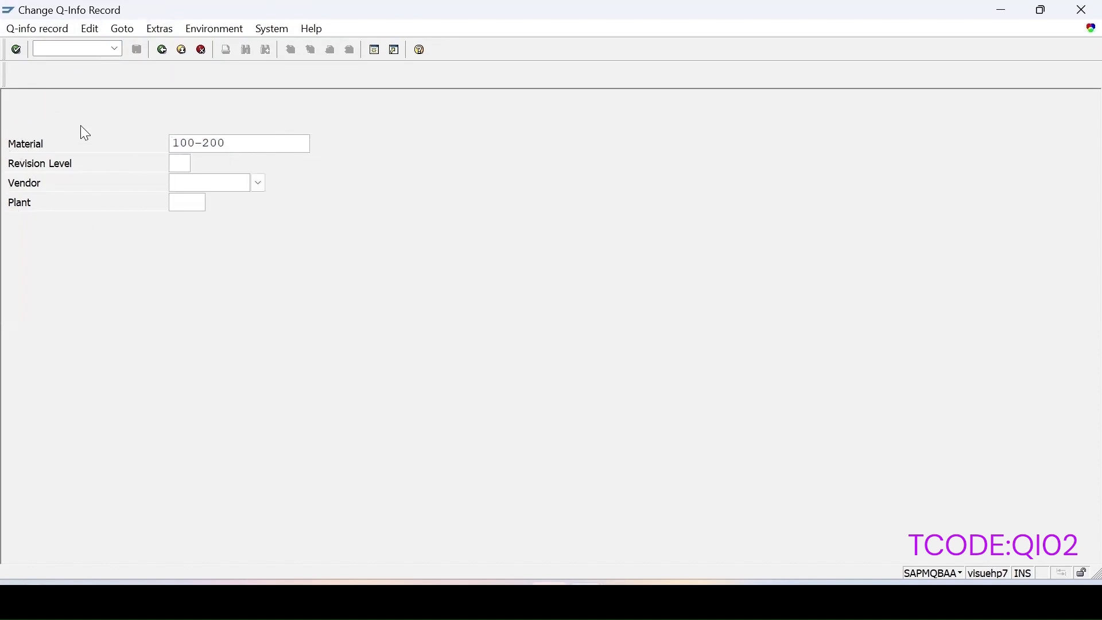
click(176, 182)
text(1000)
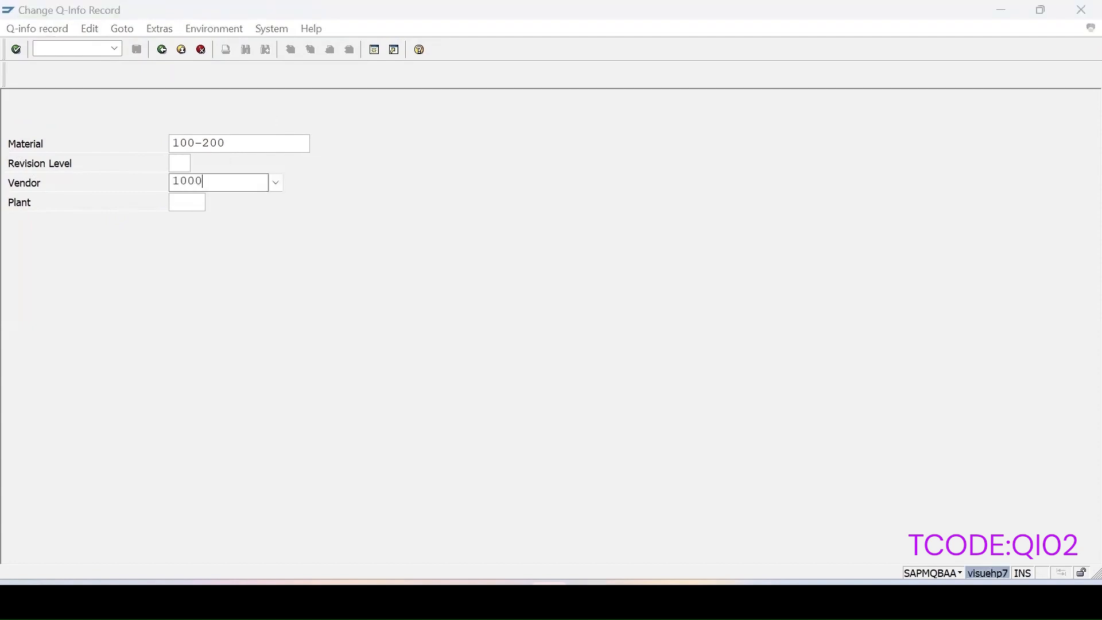
key(Return)
click(183, 203)
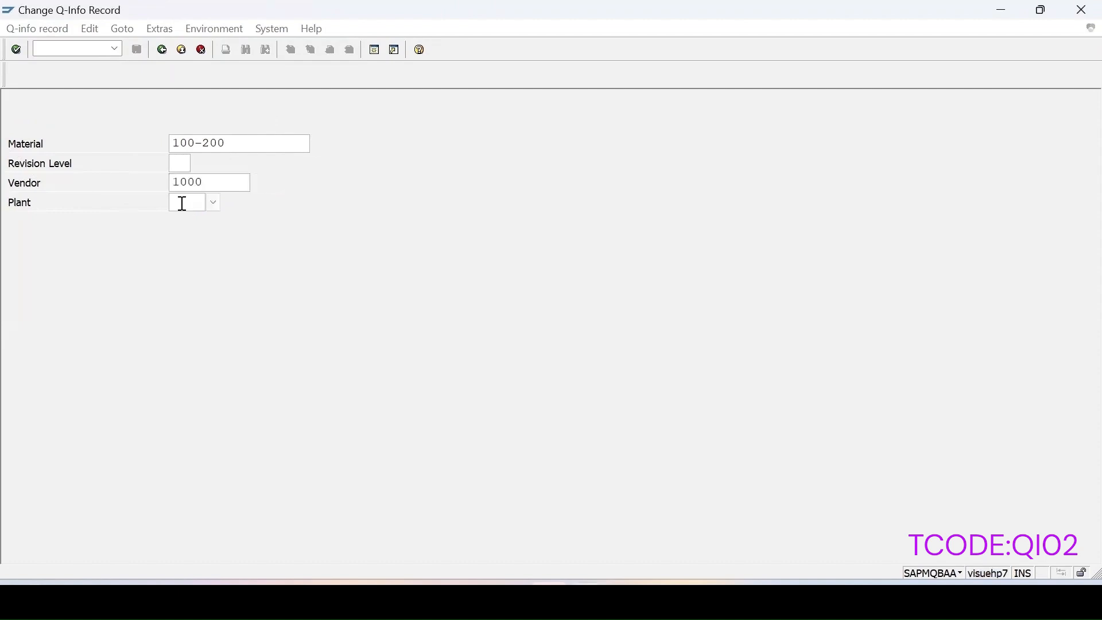
text(1000)
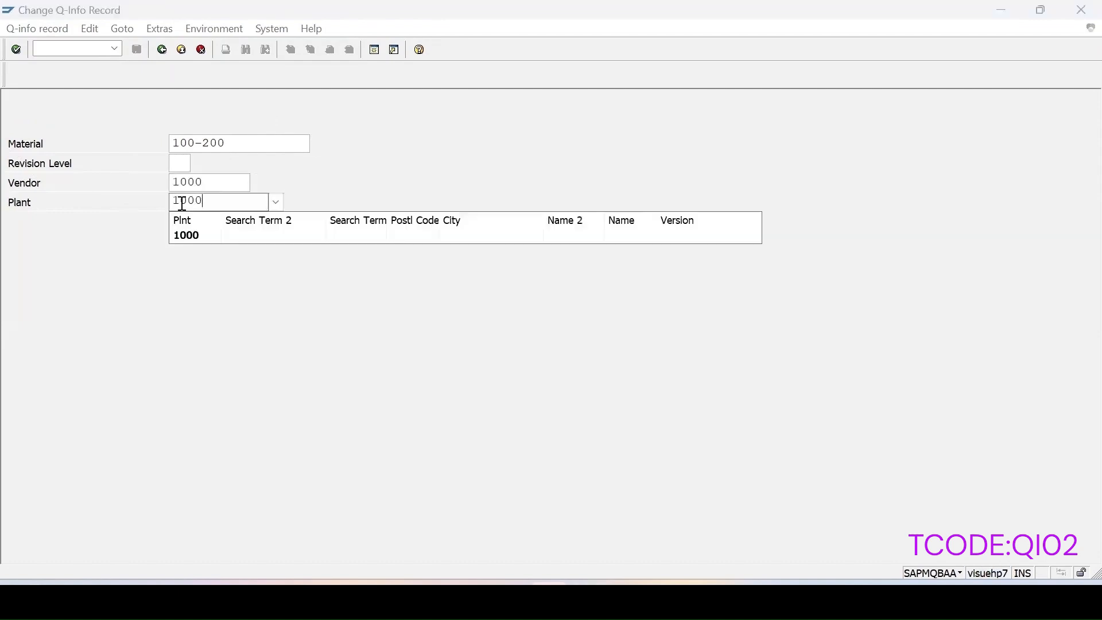
key(Return)
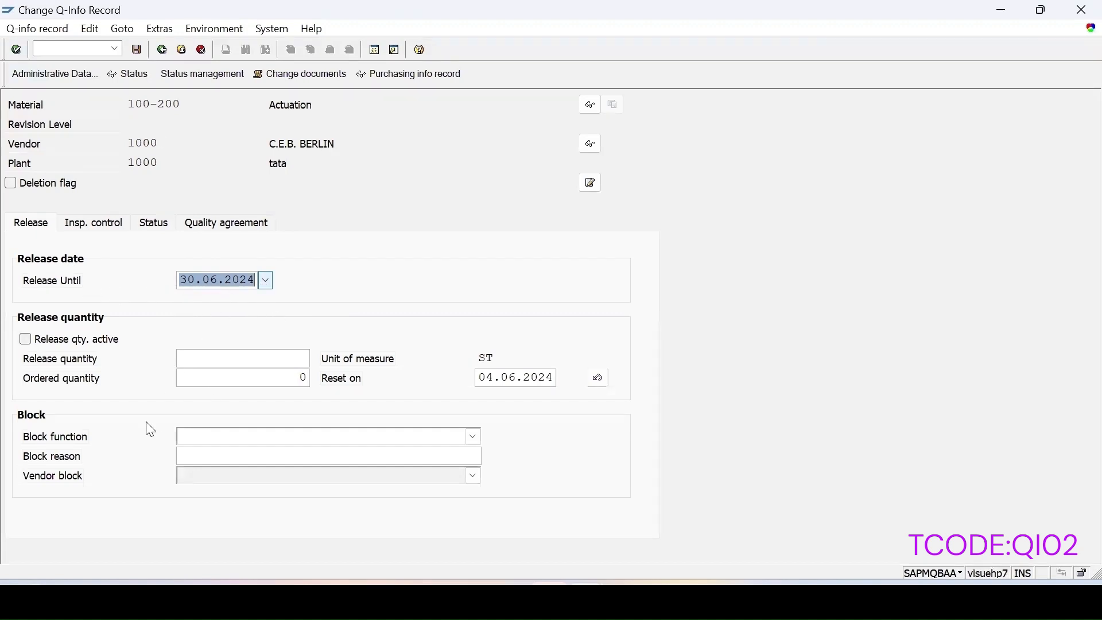
Step: Select inspection type 0101, Goods Receipt Inspection, Model, as the vendor source inspection and save the Q-info record
click(96, 223)
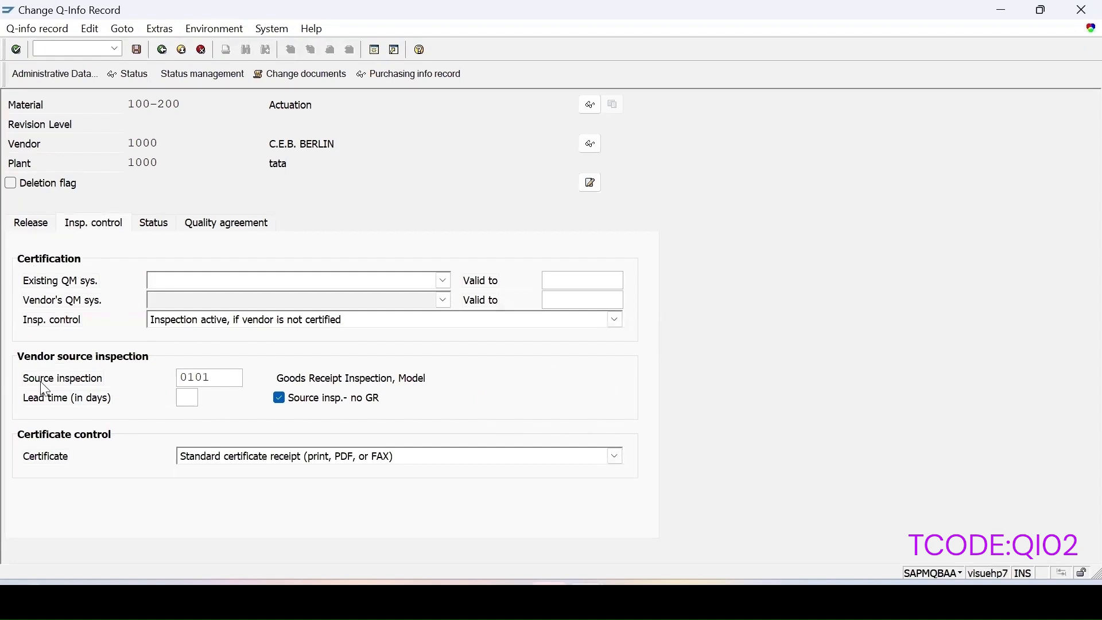
click(212, 378)
click(251, 378)
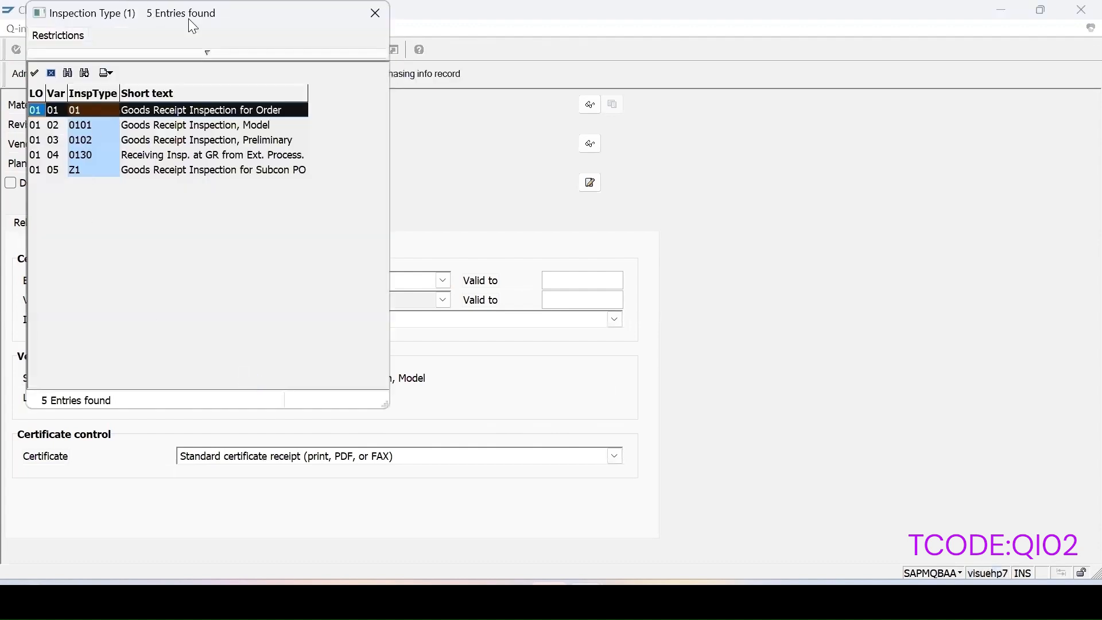
drag(193, 22, 628, 129)
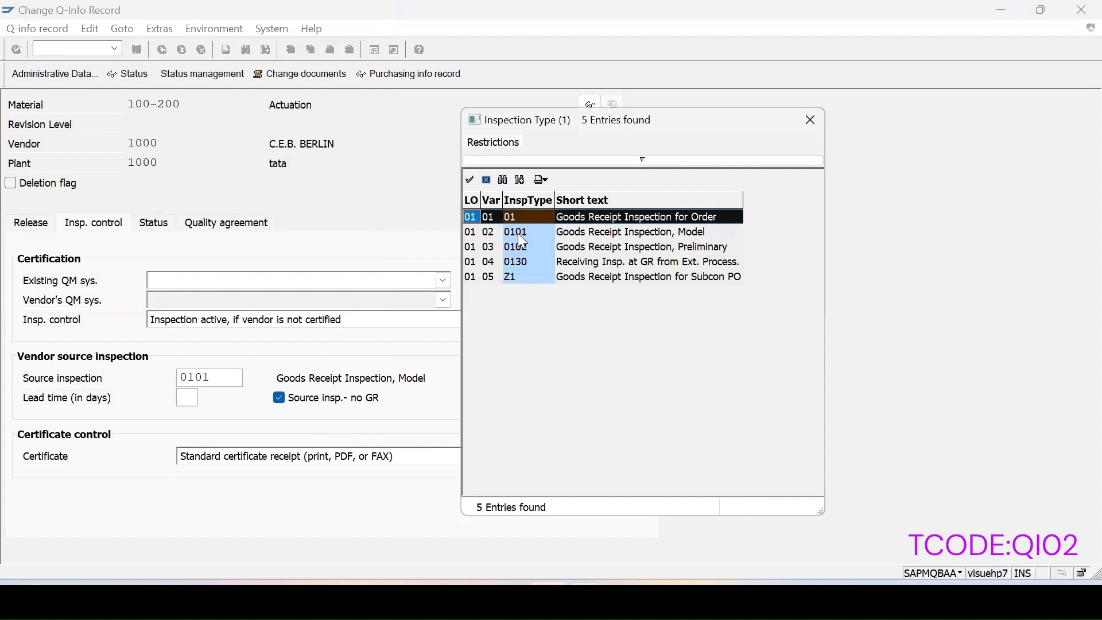
double_click(488, 231)
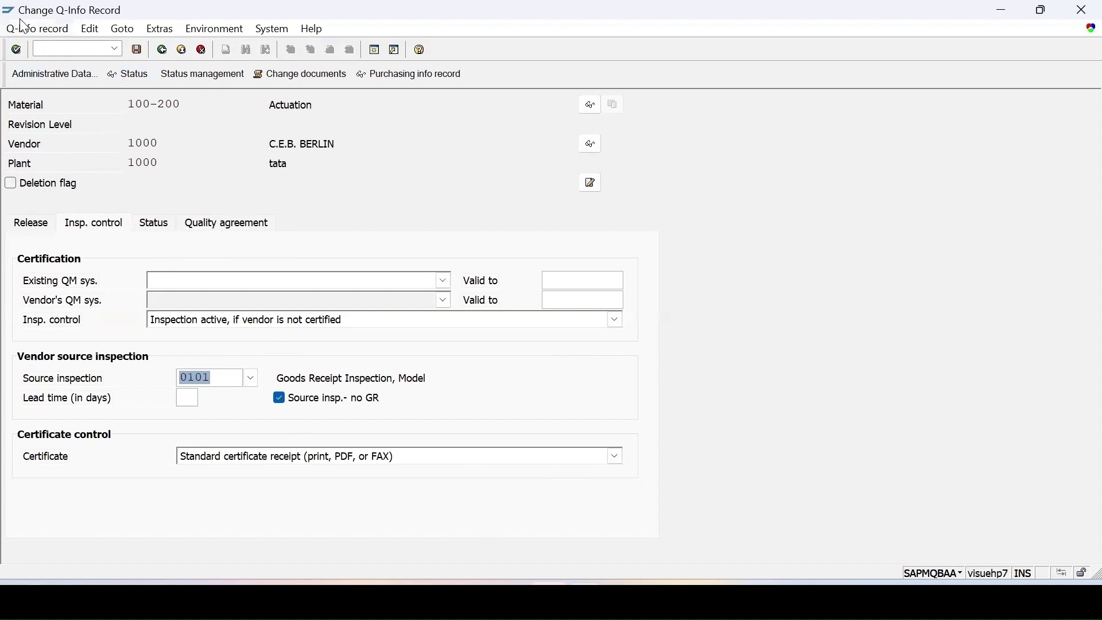
click(136, 50)
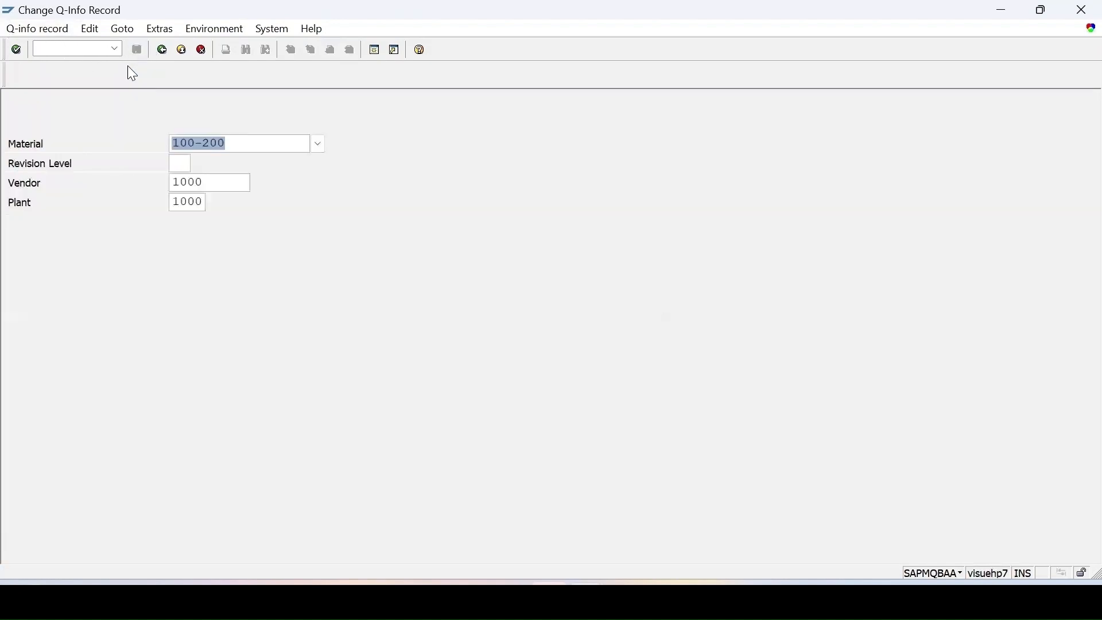
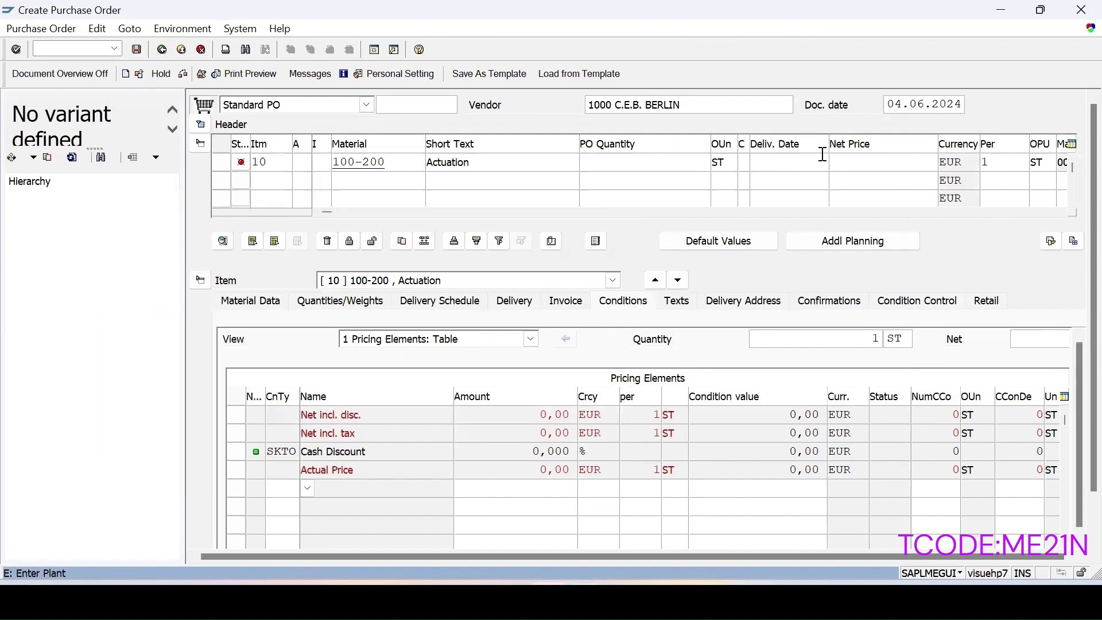
Step: Set the PO quantity of material 100-200 to 12 and its plant to 1000
click(616, 161)
text(12)
key(Return)
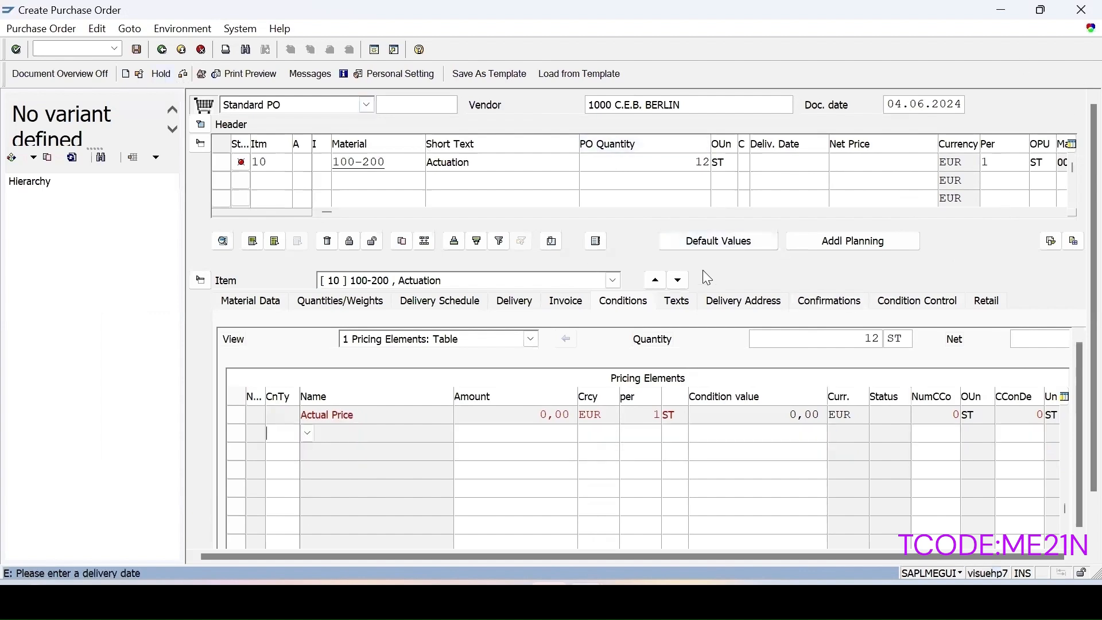
click(348, 212)
click(399, 213)
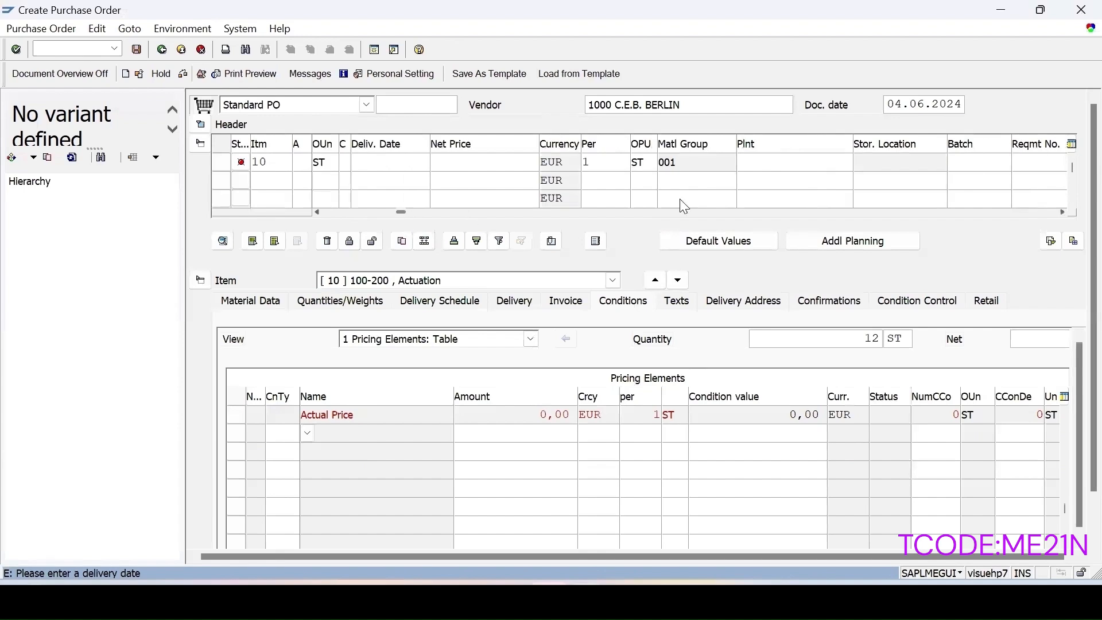
click(775, 163)
text(1000)
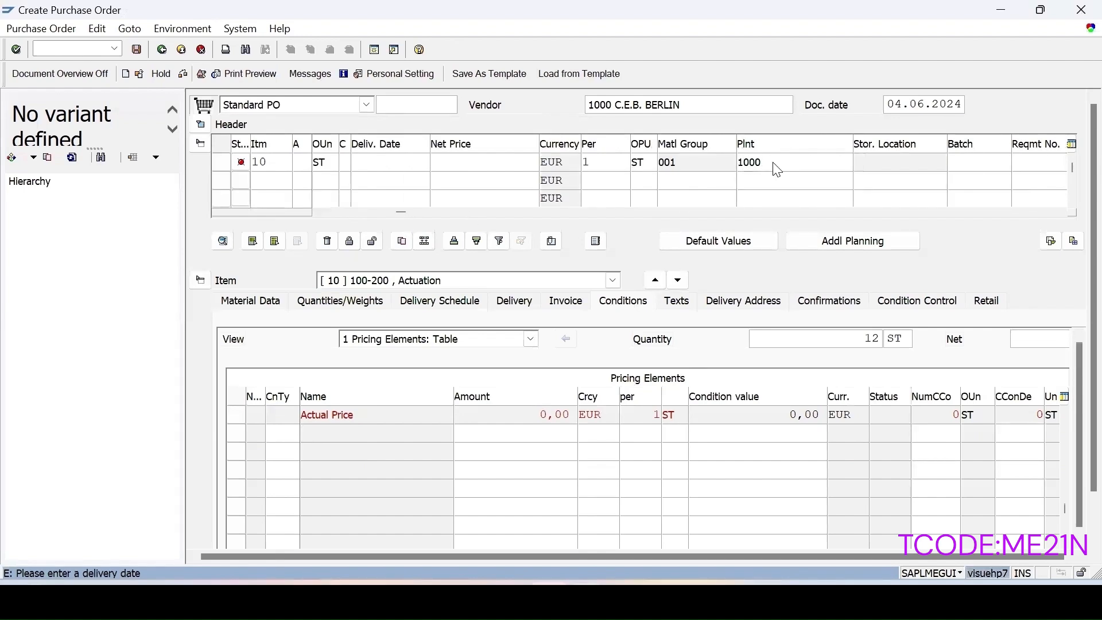
key(Return)
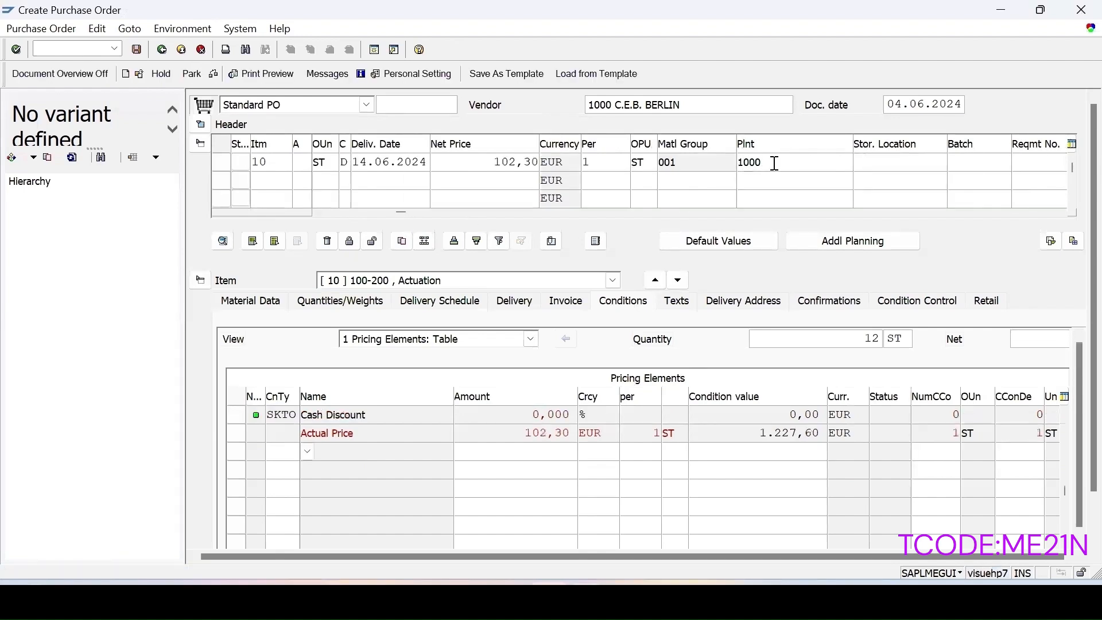
Step: Check and save the purchase order, and select its number in the details of the confirmation message
click(213, 75)
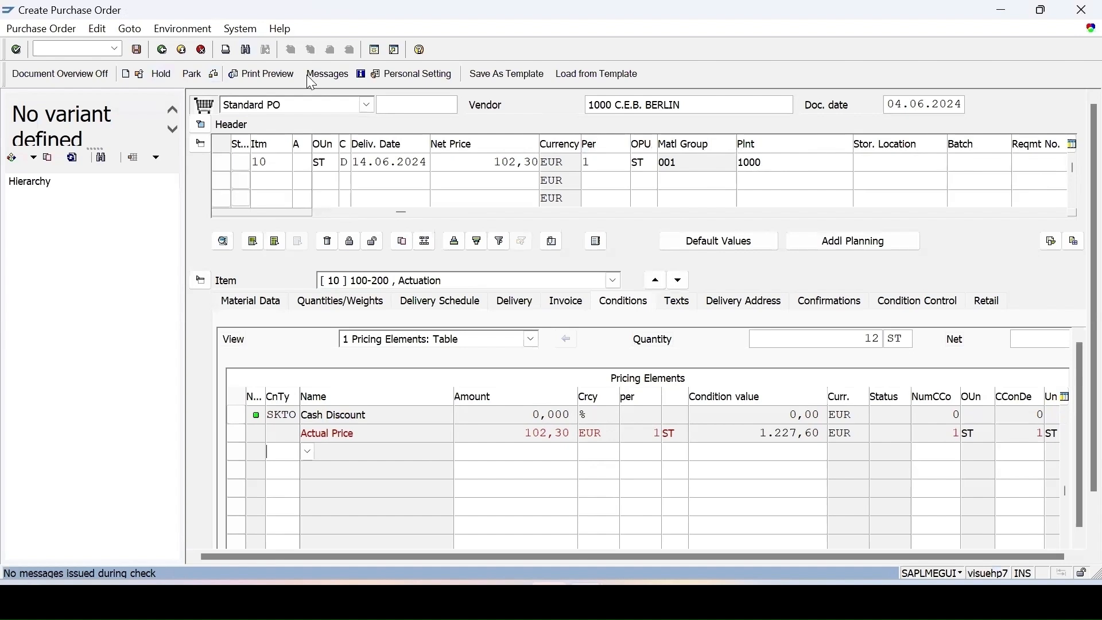
click(140, 52)
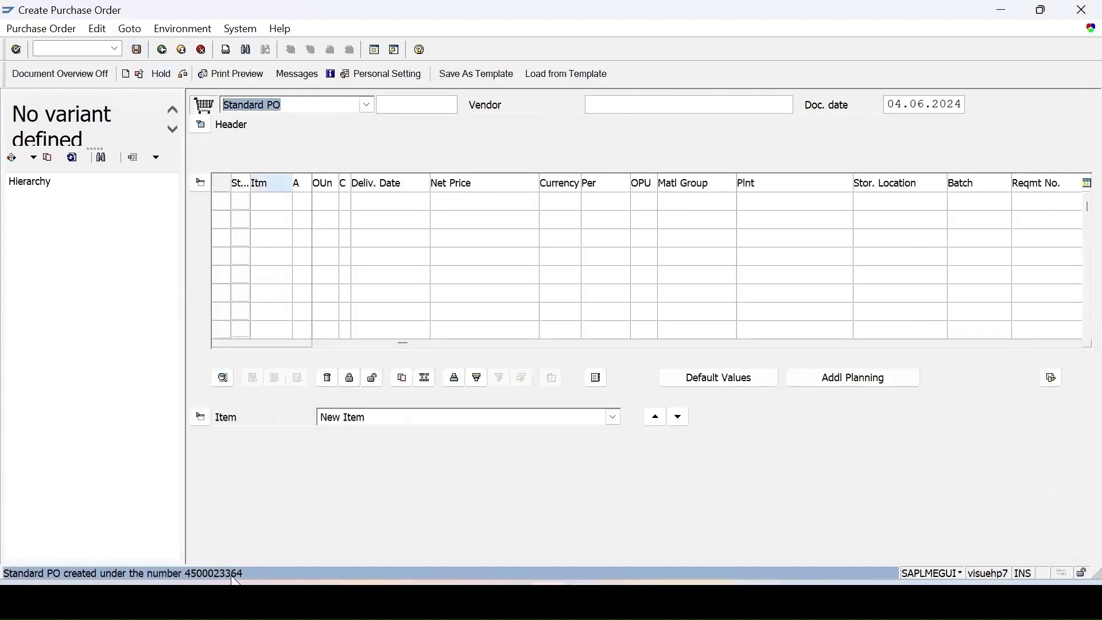
double_click(240, 574)
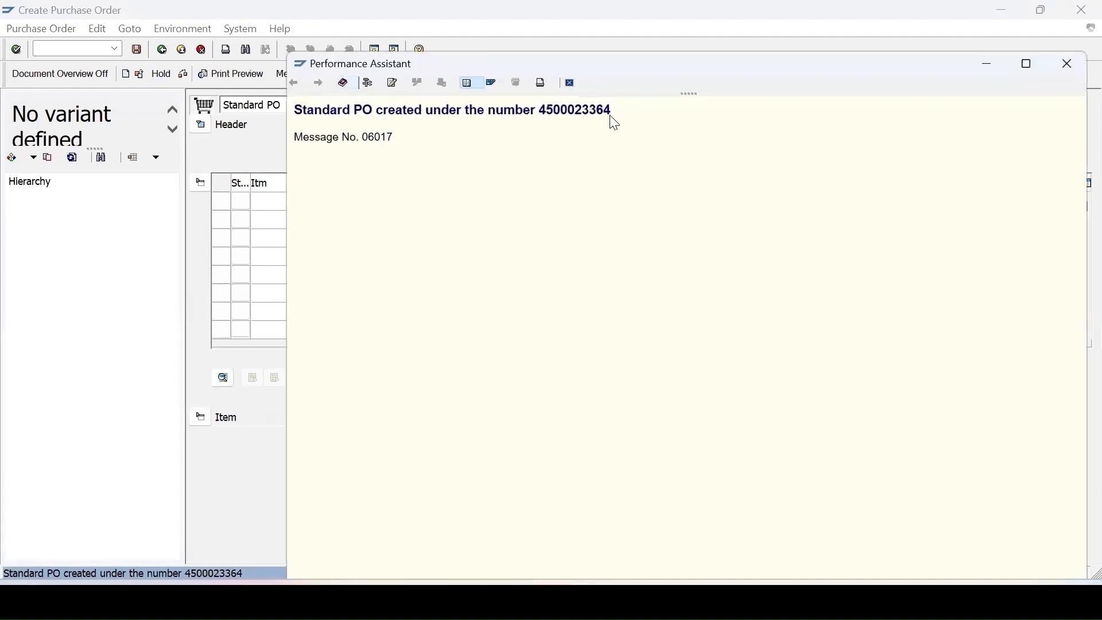
drag(611, 116, 536, 113)
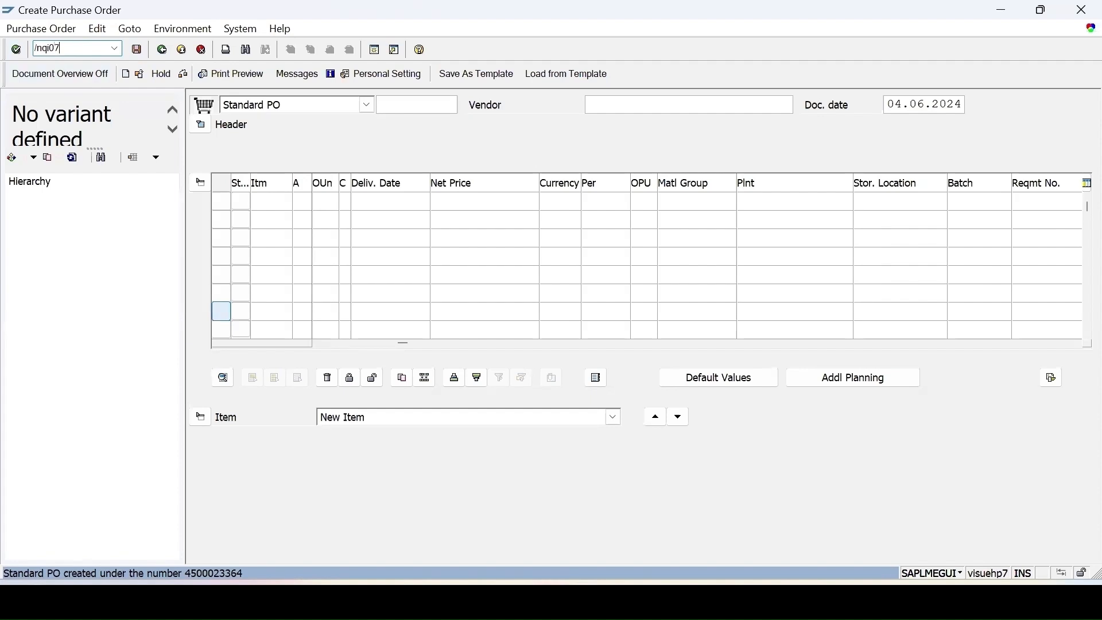
Step: Open the source inspection worklist (QI07) and restrict it to vendor 1000, material 100-200, and plant 1000
key(Return)
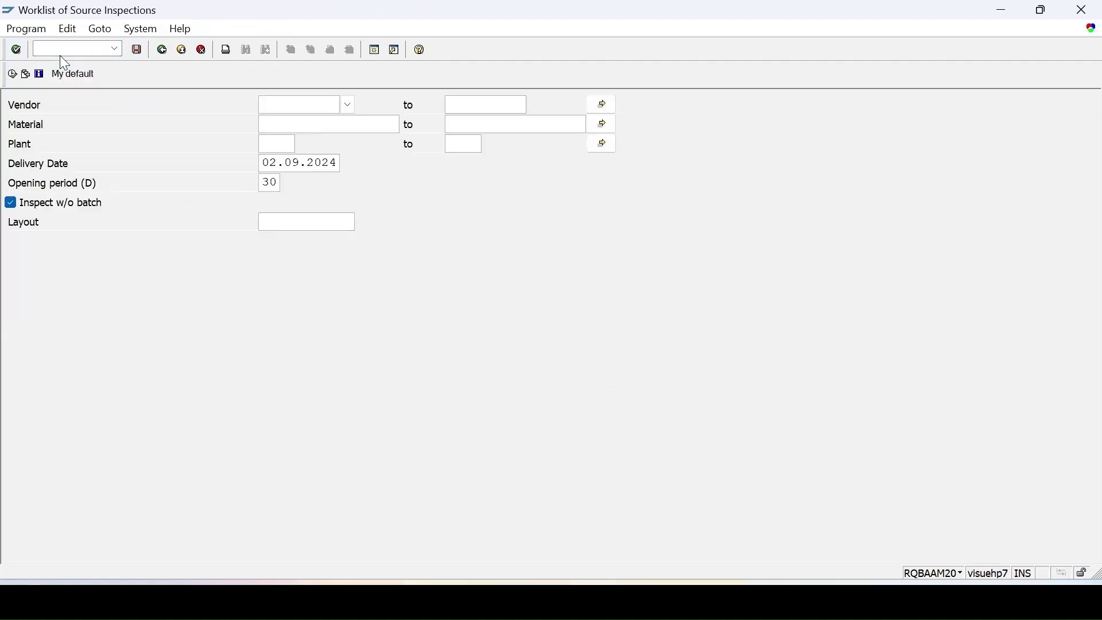
click(297, 111)
text(1000)
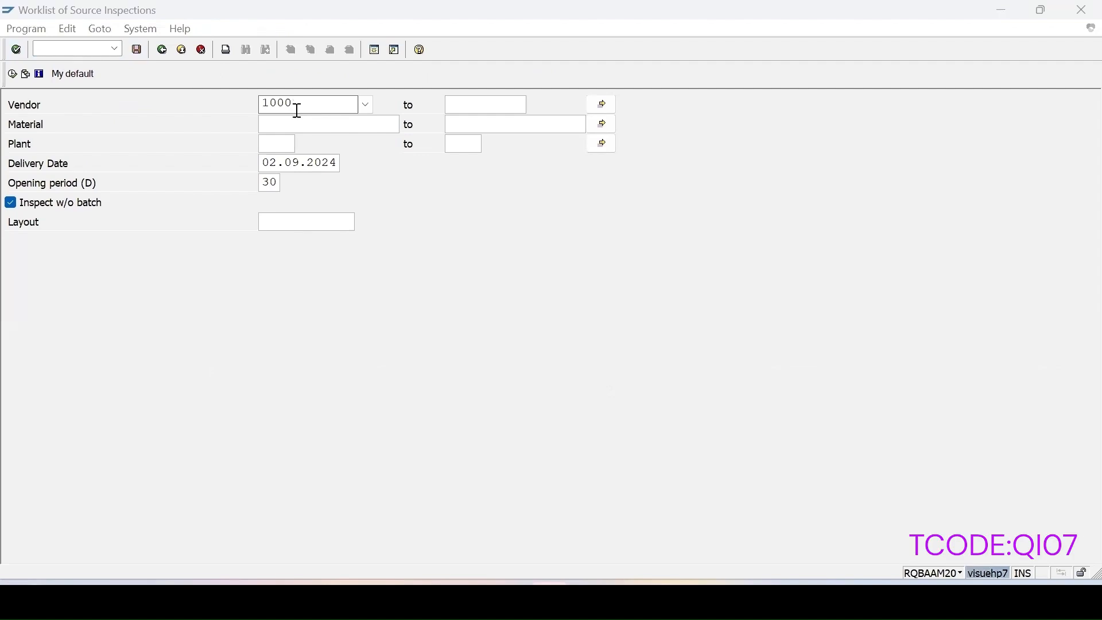
key(F8)
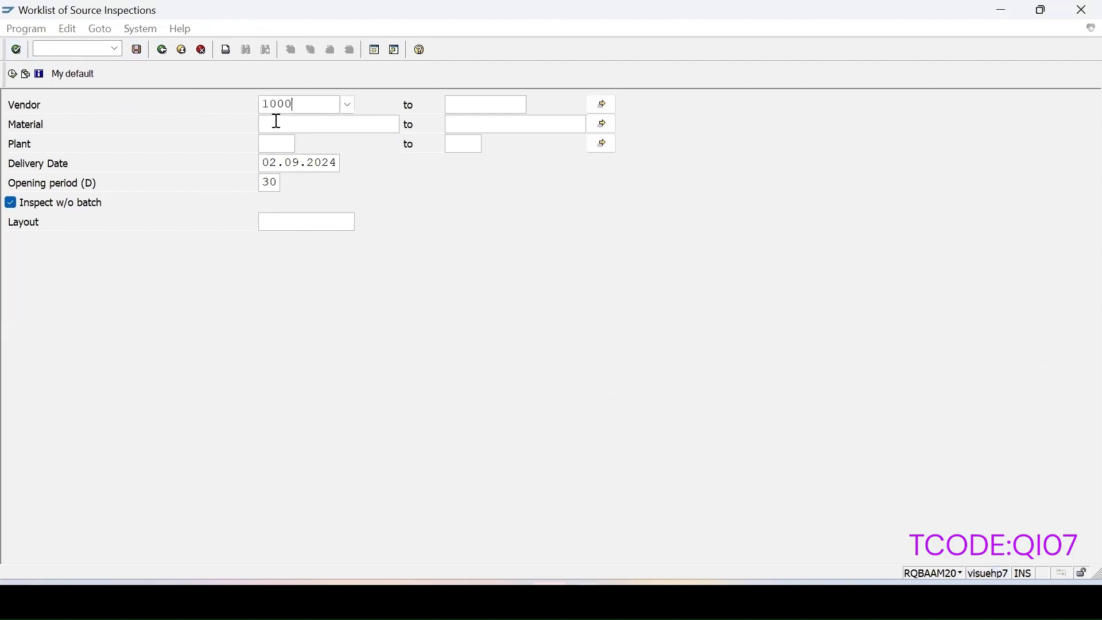
click(276, 123)
text(10)
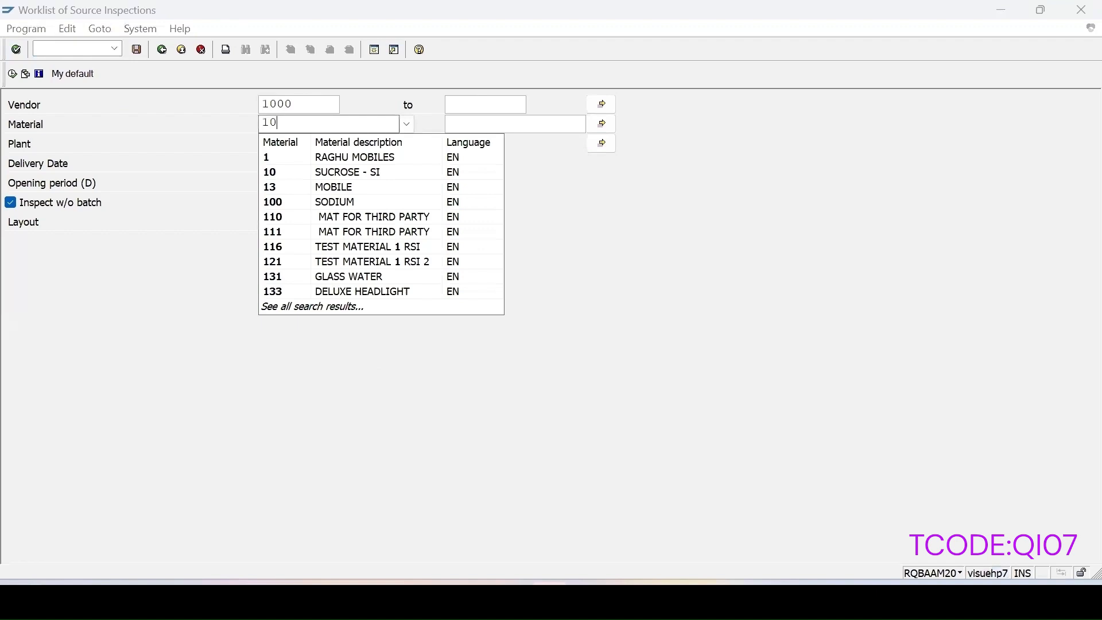
text(0-)
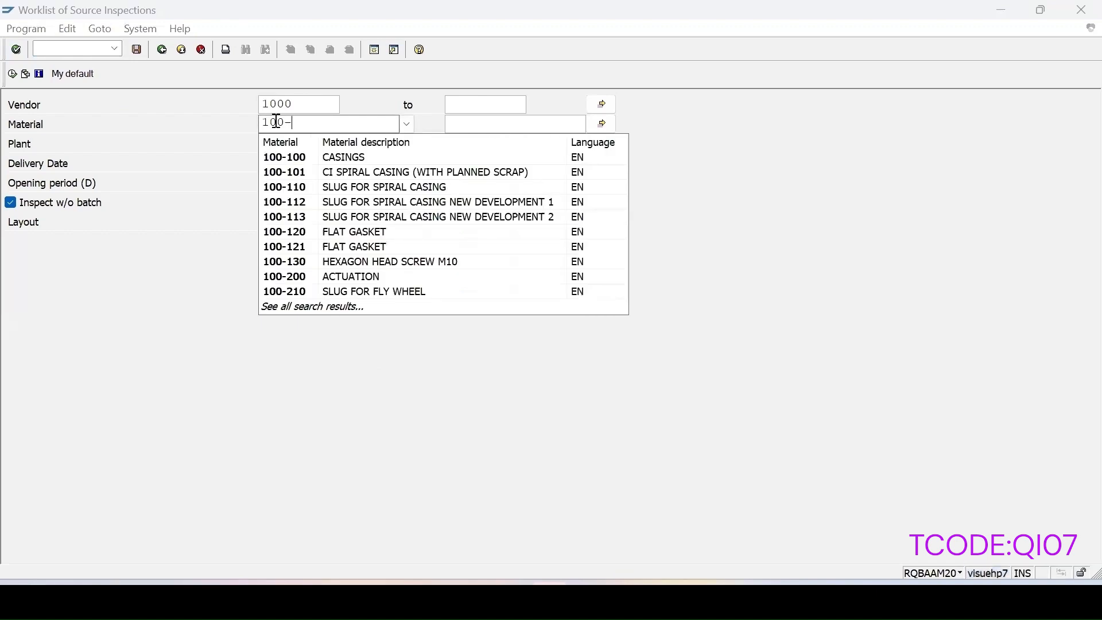
text(200)
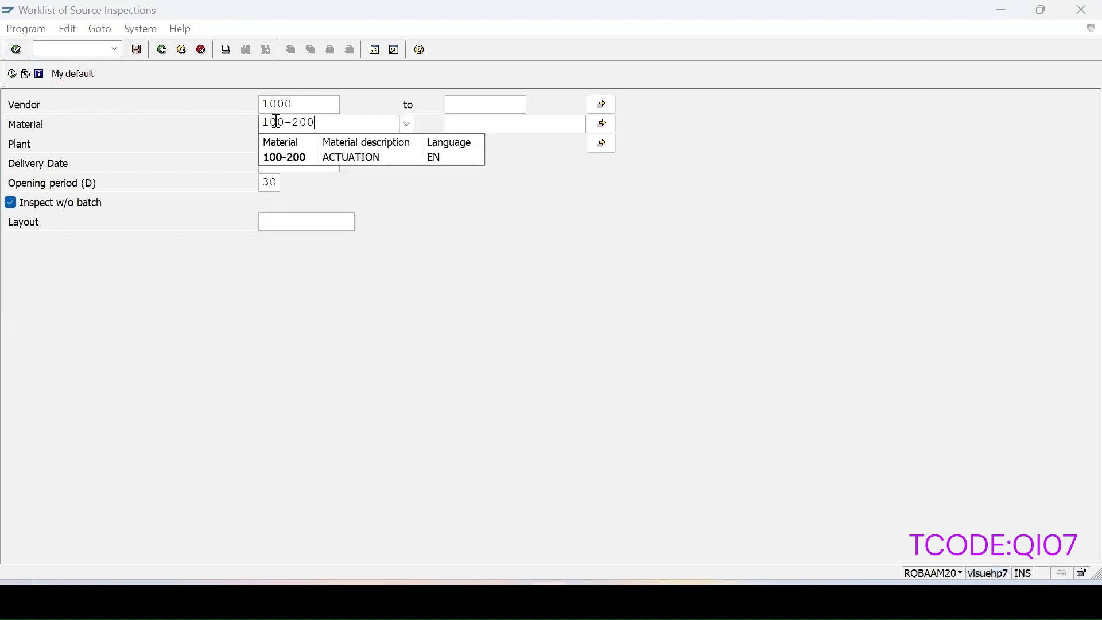
key(Return)
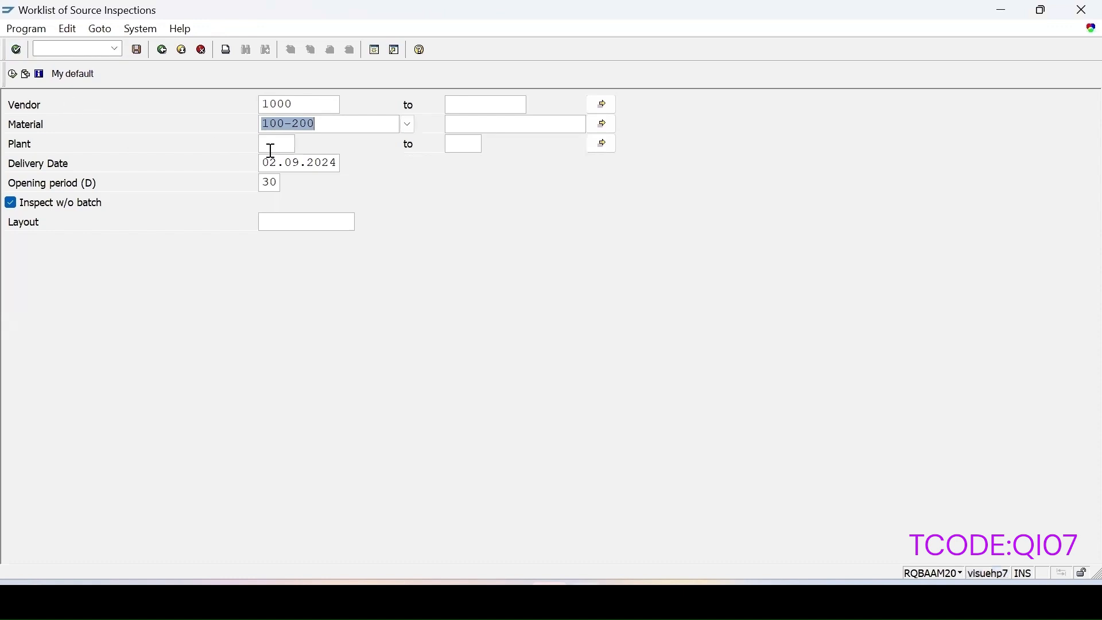
click(271, 147)
text(1000)
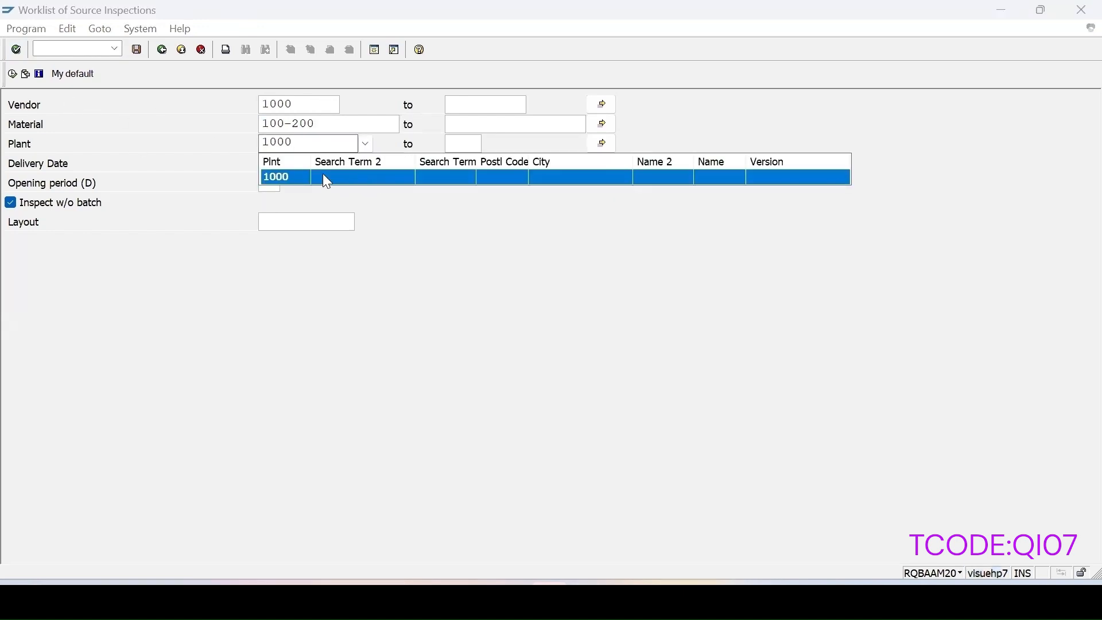
click(325, 178)
Step: Run the source inspection worklist and create an inspection lot for the new purchase order item with quantity 12
click(12, 74)
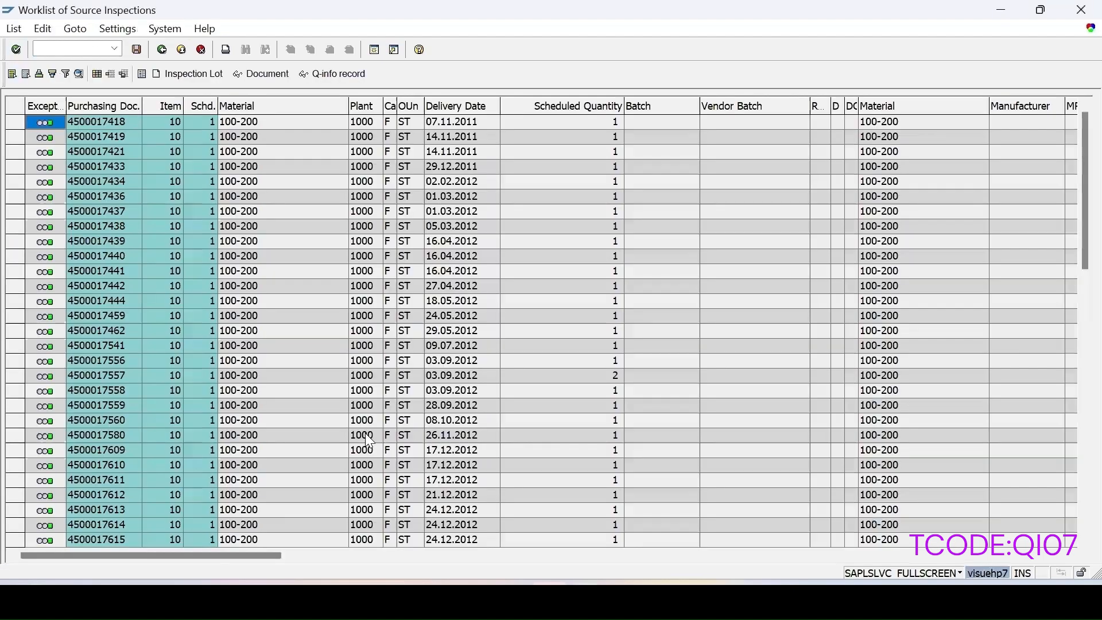
click(15, 525)
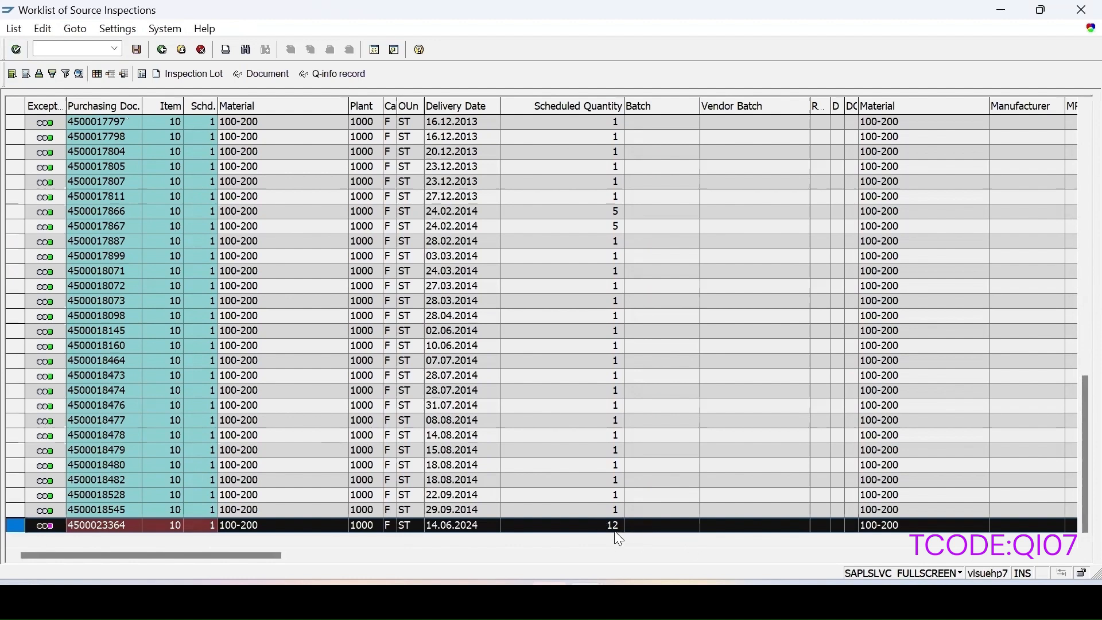
click(189, 79)
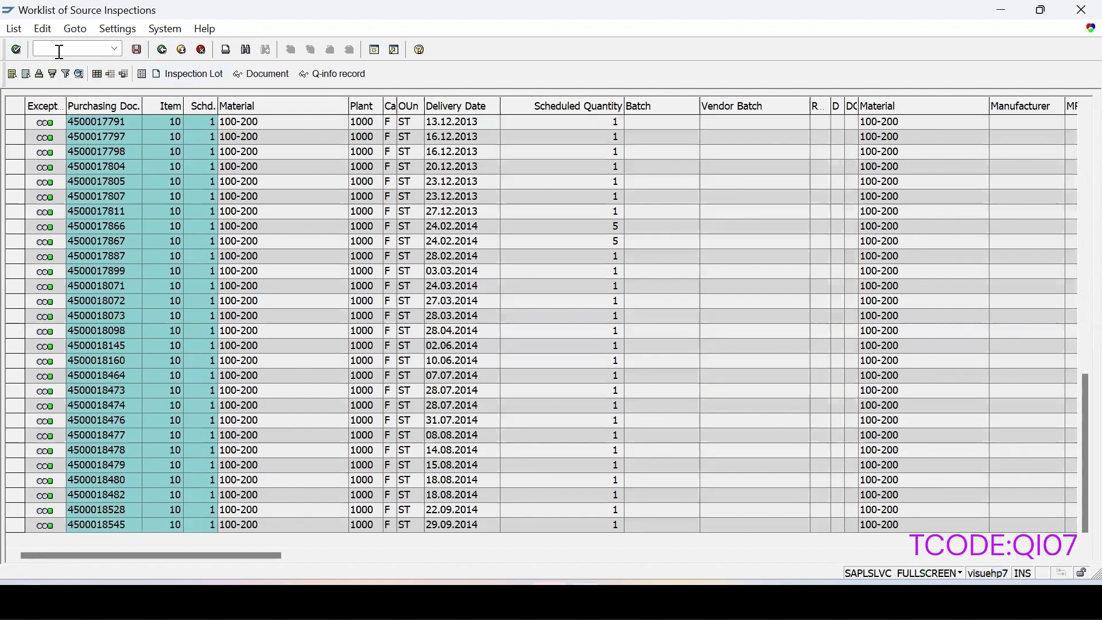
Step: List the inspection lots without a usage decision in QA32 and open the lot for material 100-200 for change
click(59, 52)
text(/nqa32)
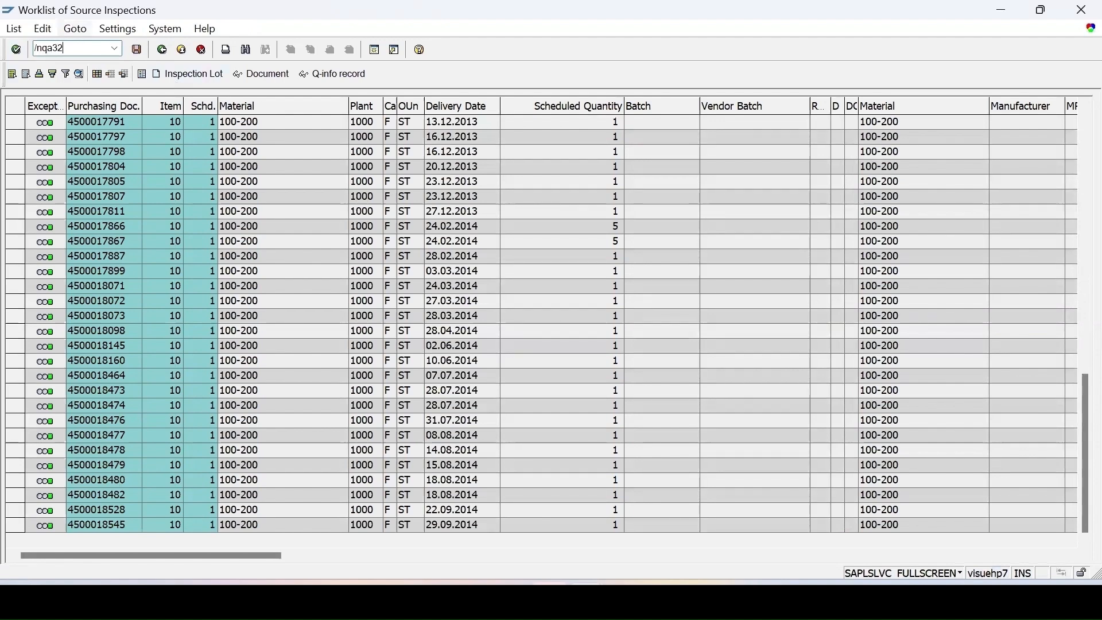
key(Return)
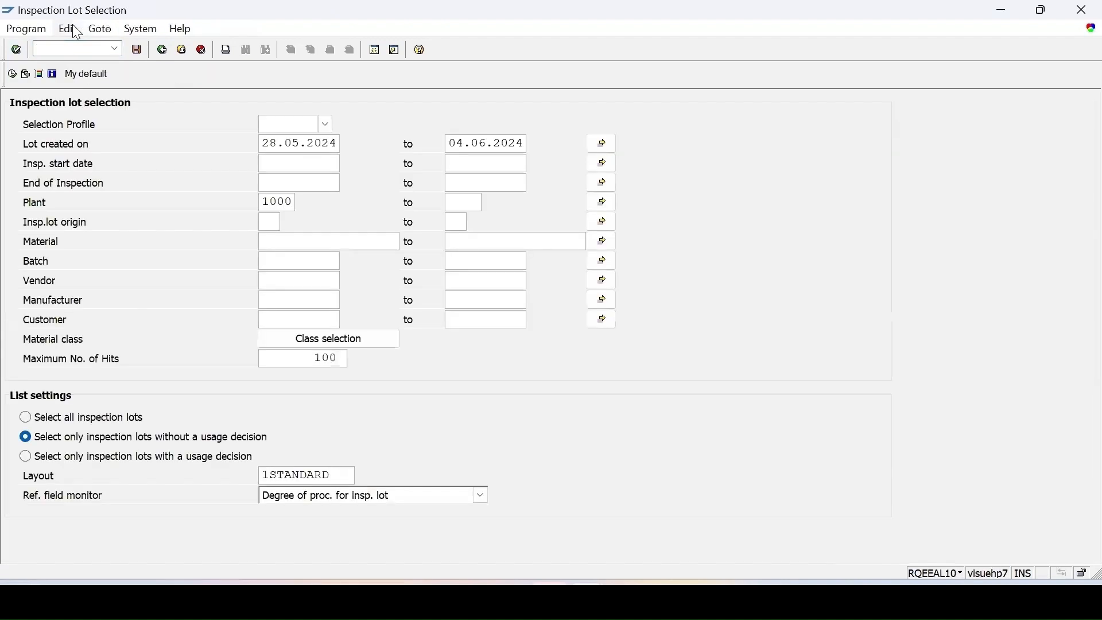
click(13, 74)
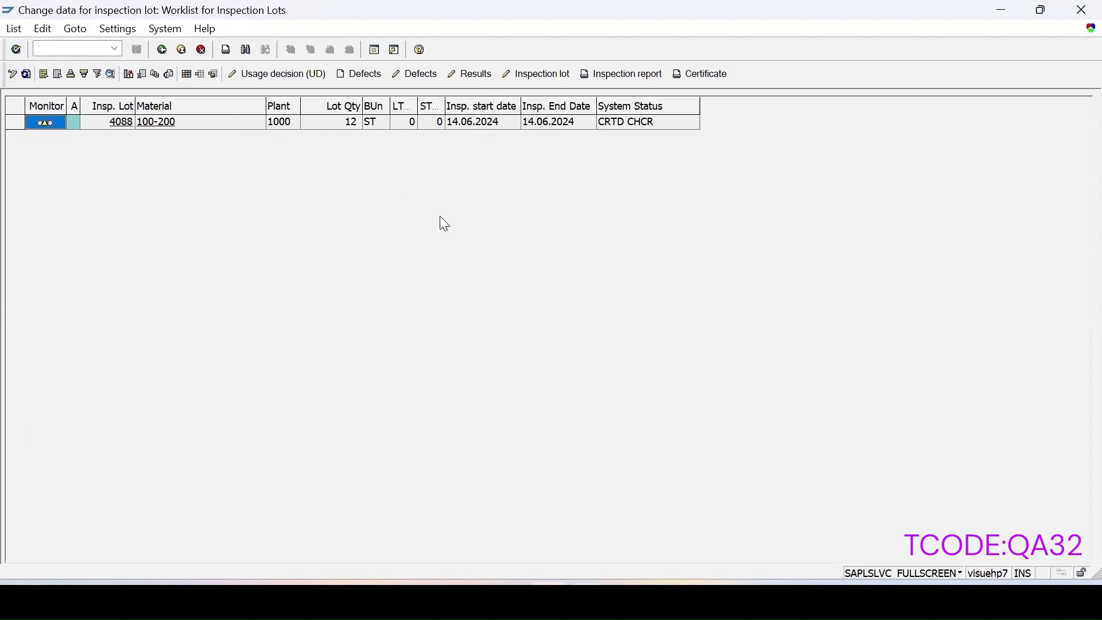
click(481, 122)
click(535, 74)
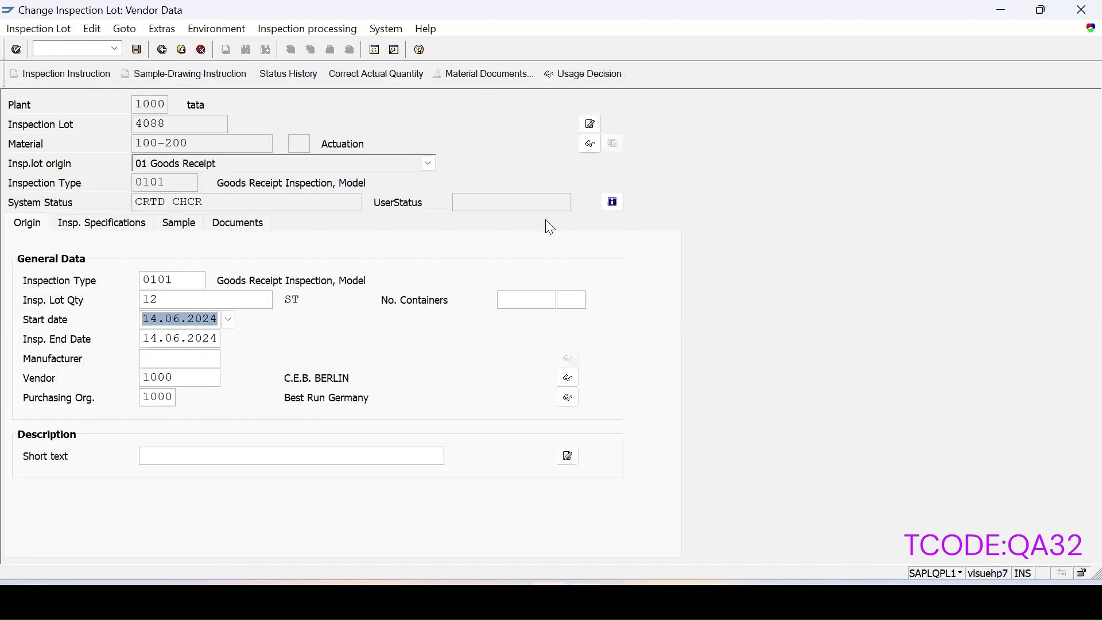
Step: Try usage 5 for the task list selection in the inspection lot's specifications
click(88, 228)
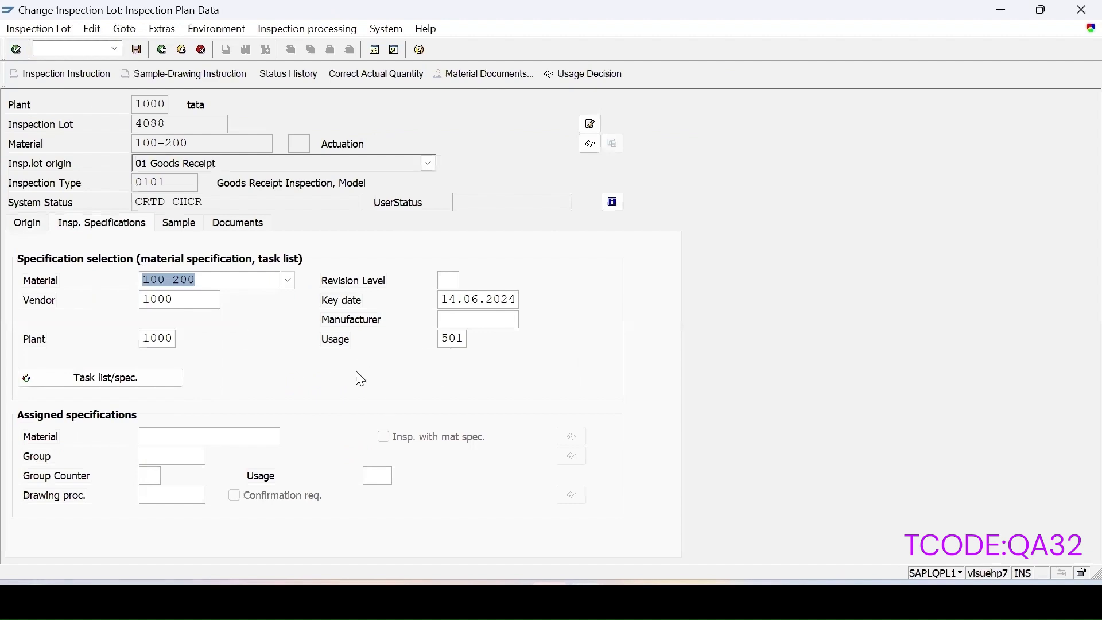
click(441, 339)
drag(441, 339, 485, 342)
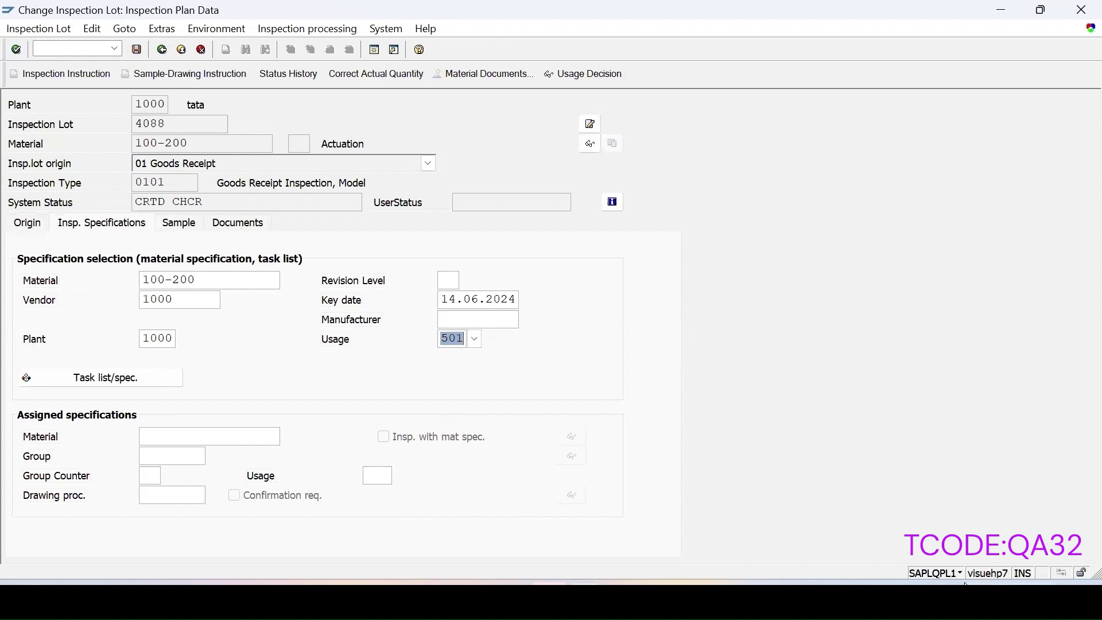
text(5)
key(Return)
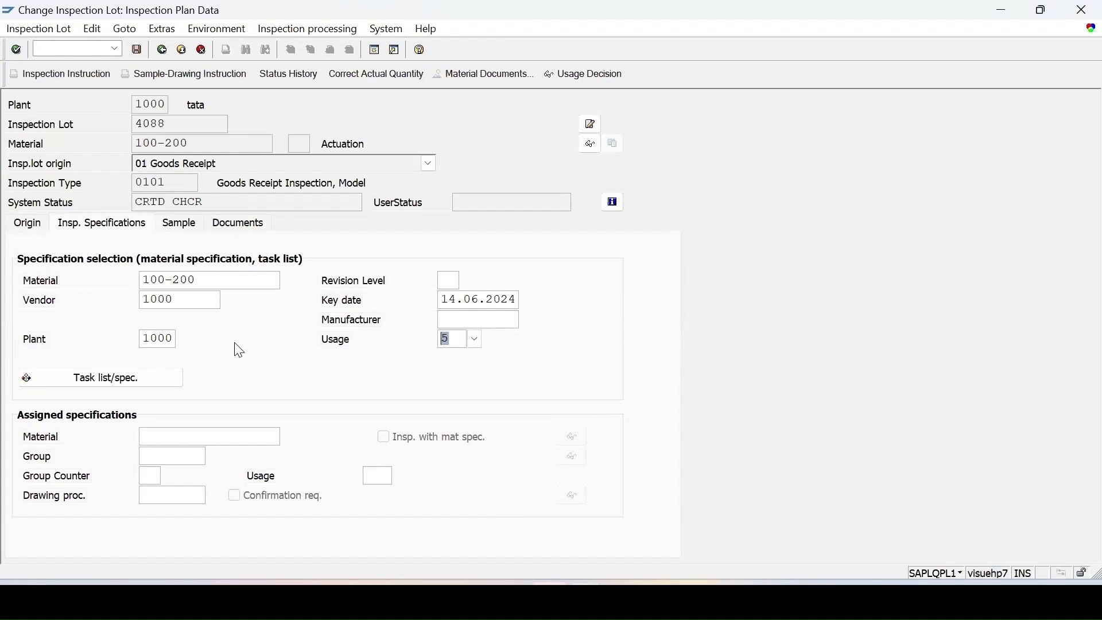
Step: Assign the inspection plan for material 100-200 to the lot using task list usage 3
key(Return)
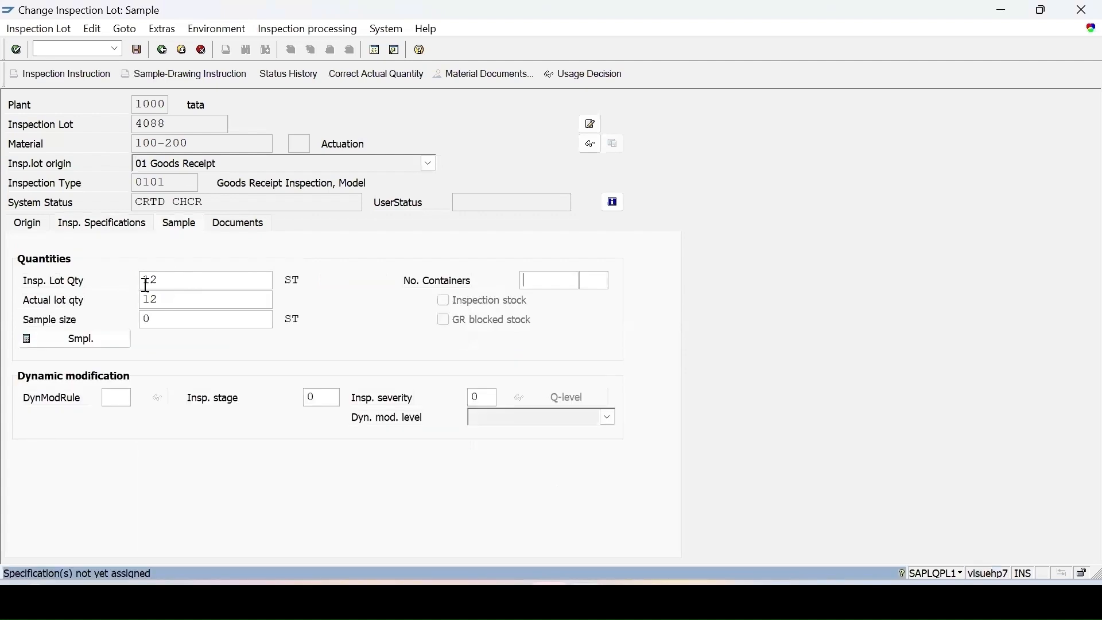
click(128, 225)
click(128, 379)
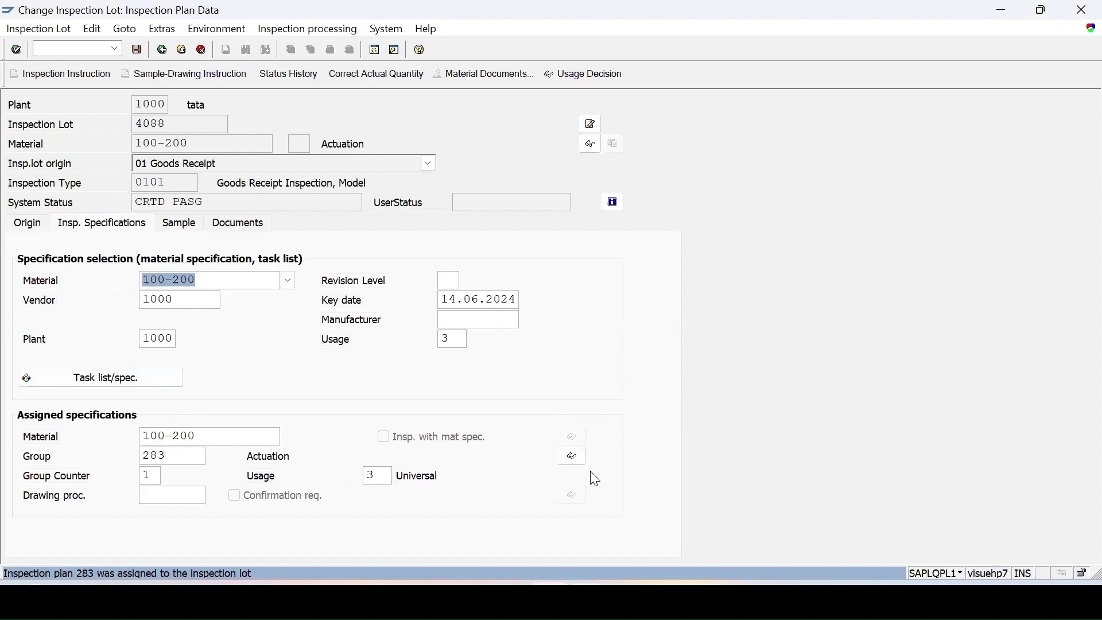
Step: Examine the inspection characteristics of operation 0010 in the assigned inspection plan, and return to the inspection lot
click(571, 458)
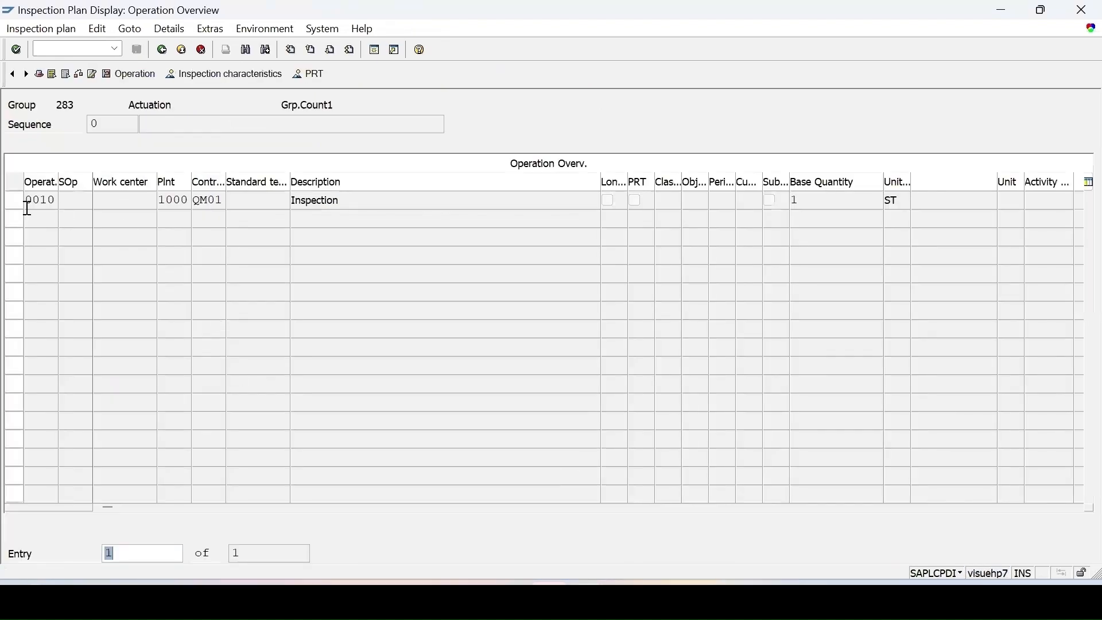
click(14, 201)
click(209, 74)
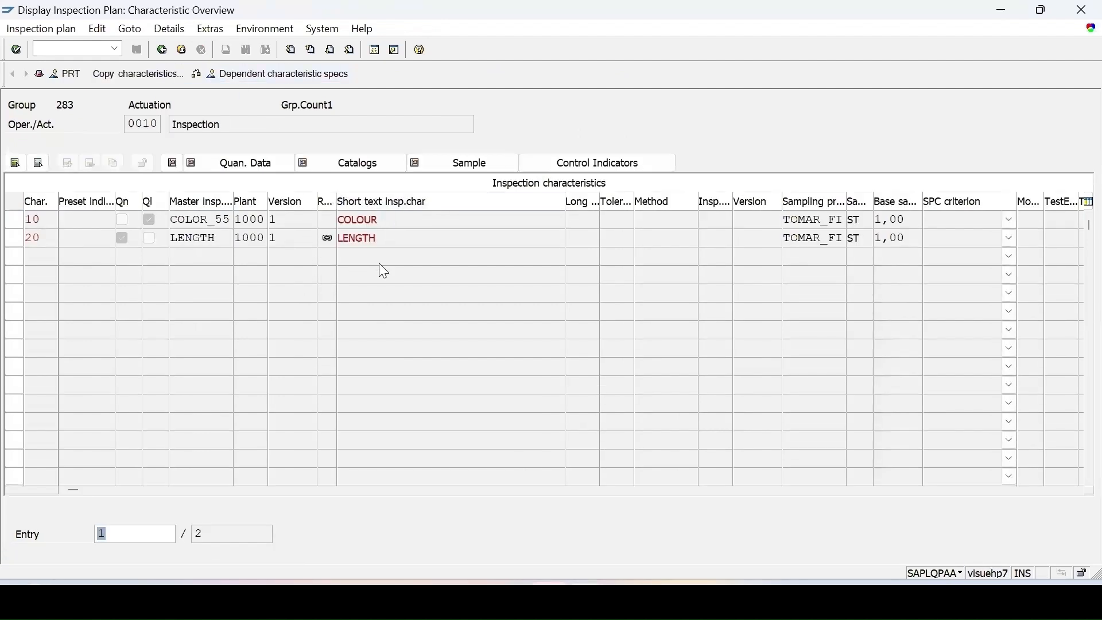
click(161, 48)
click(161, 48)
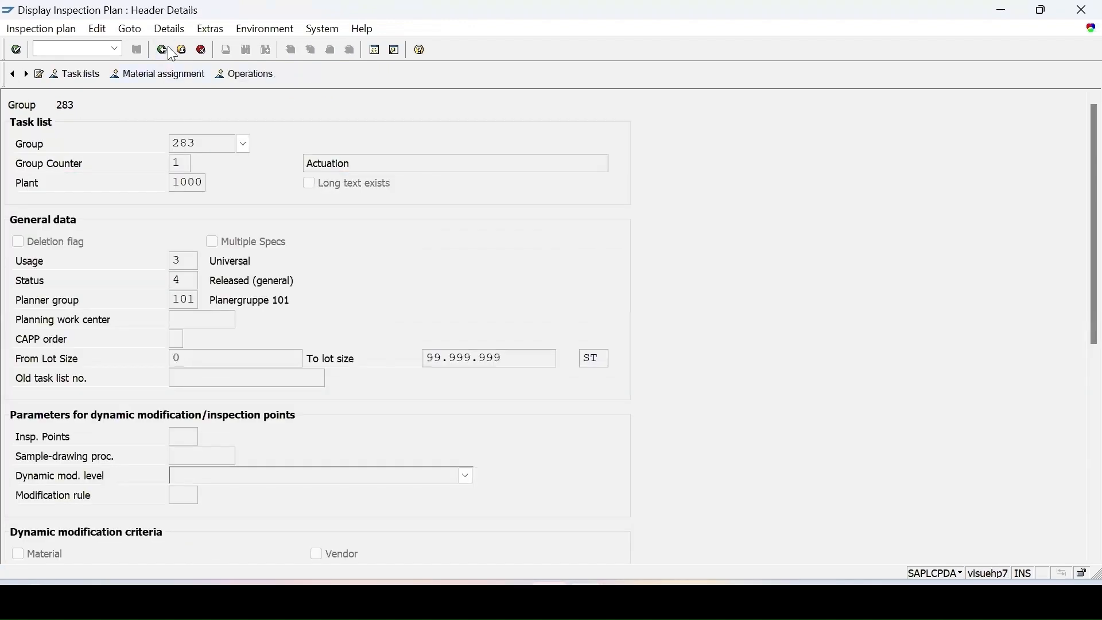
click(165, 49)
click(161, 49)
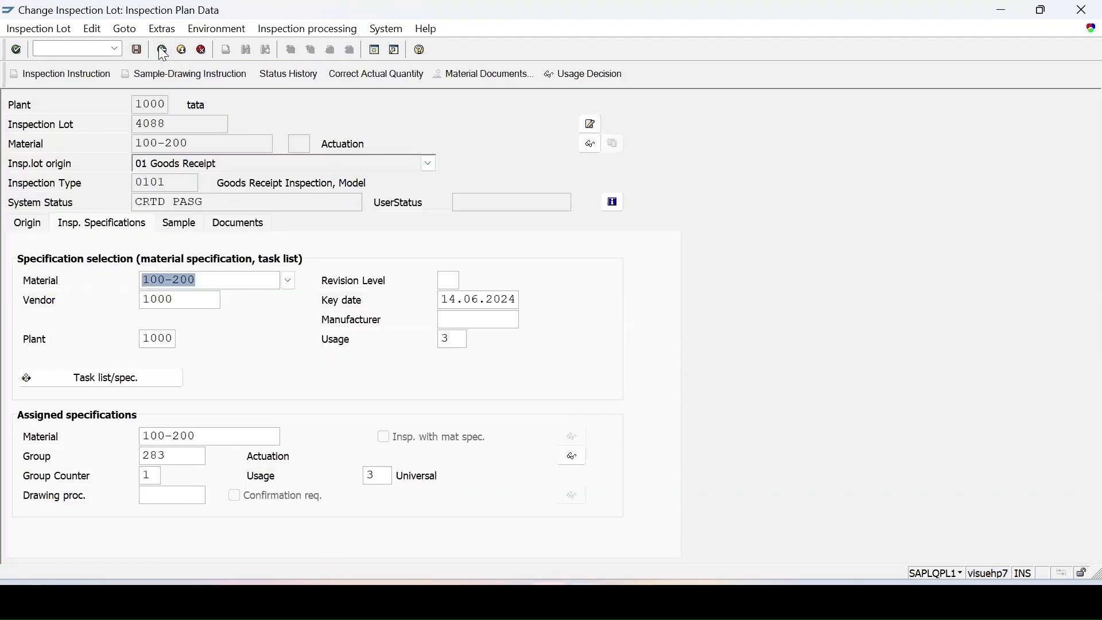
Step: Calculate the sample size for the inspection lot and save the lot
click(180, 224)
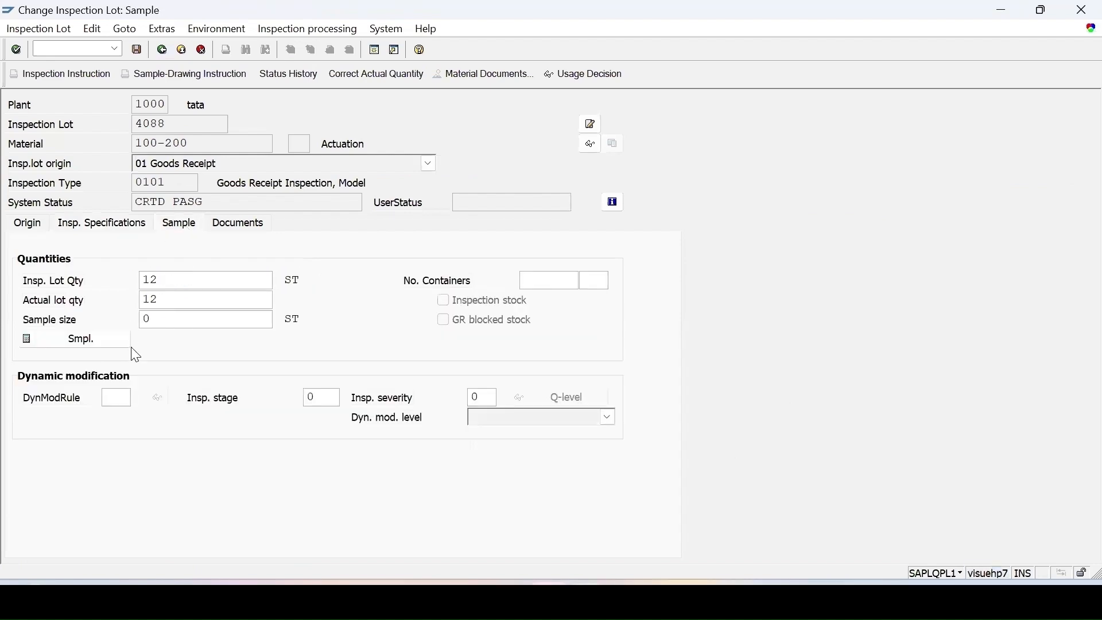
click(111, 343)
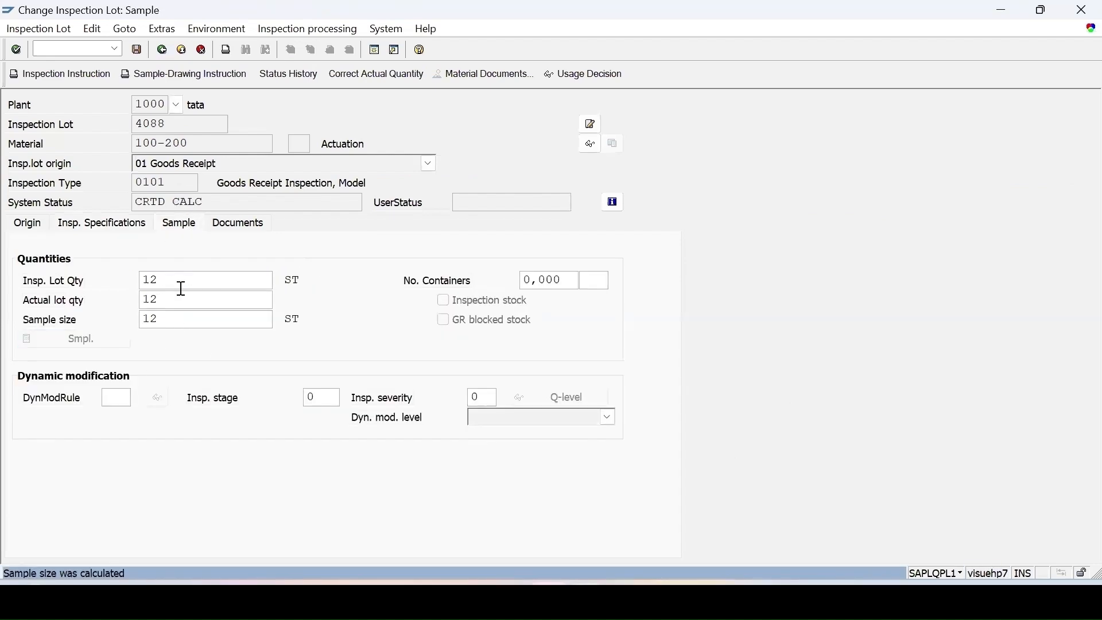
click(136, 50)
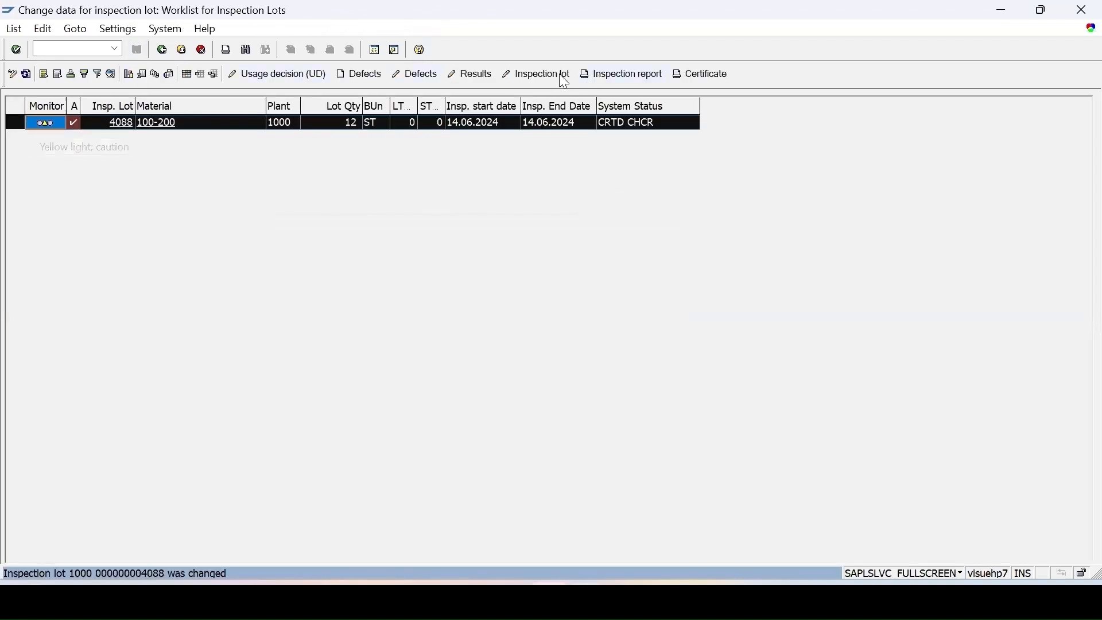
Step: Examine the inspection type in the inspection lot's details, and return to the worklist
click(537, 74)
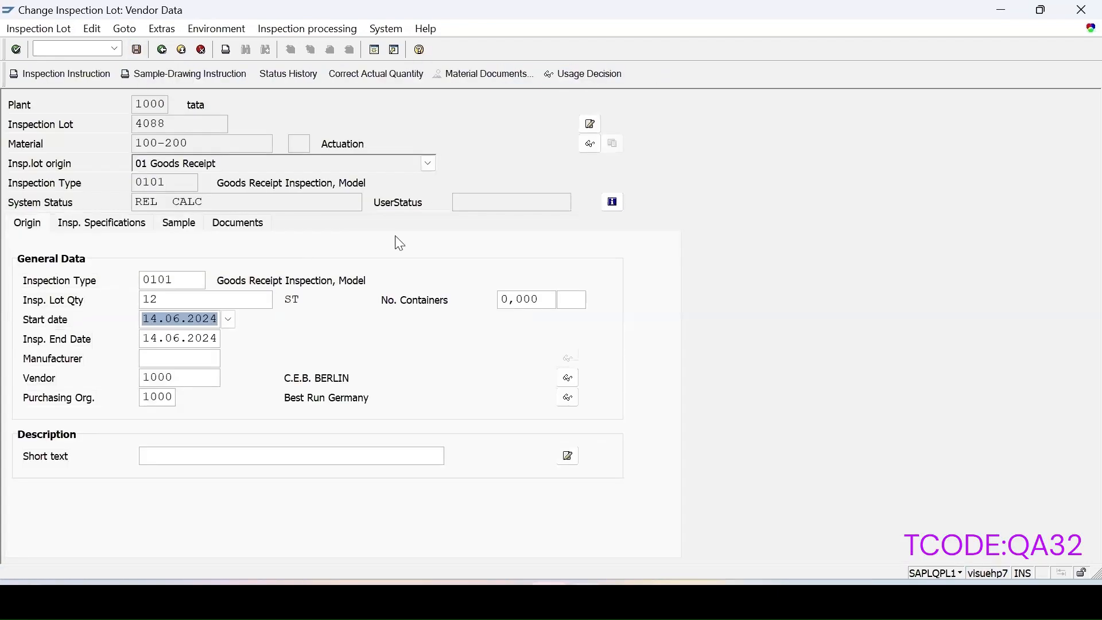
click(168, 181)
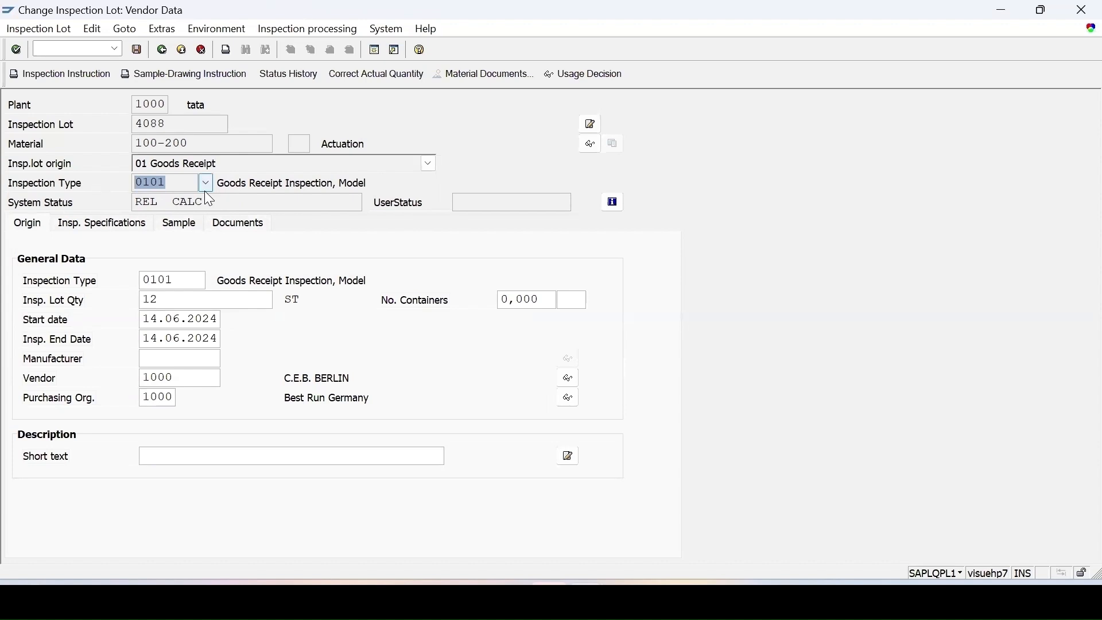
click(162, 51)
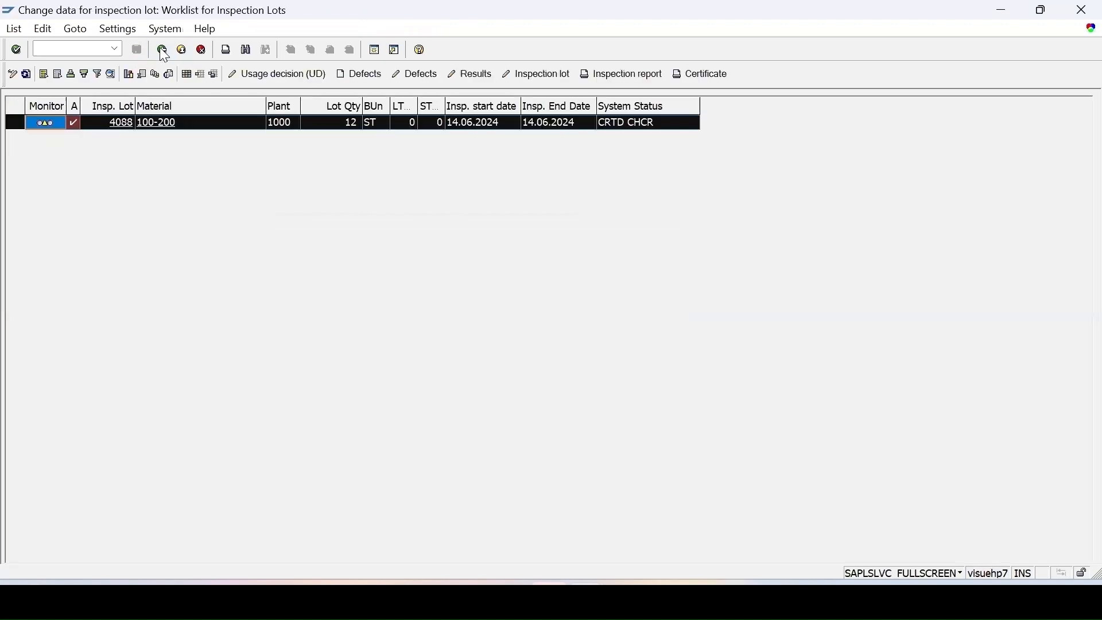
Step: Start results recording for the inspection lot and enter code 01 RED as the result for the COLOUR characteristic
click(475, 74)
click(620, 280)
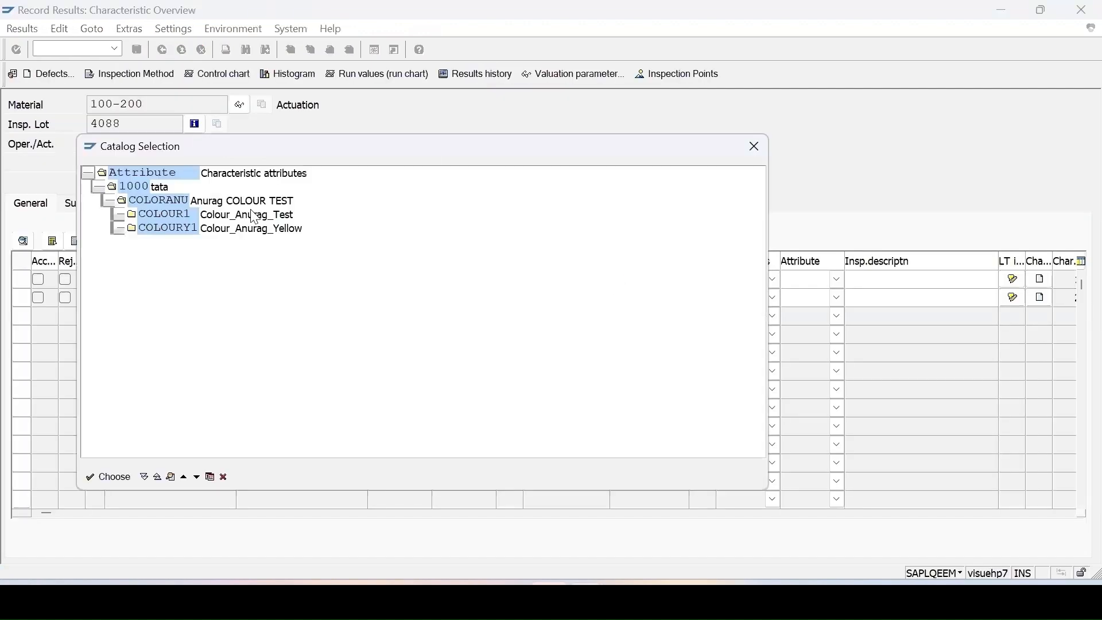
click(117, 214)
double_click(164, 227)
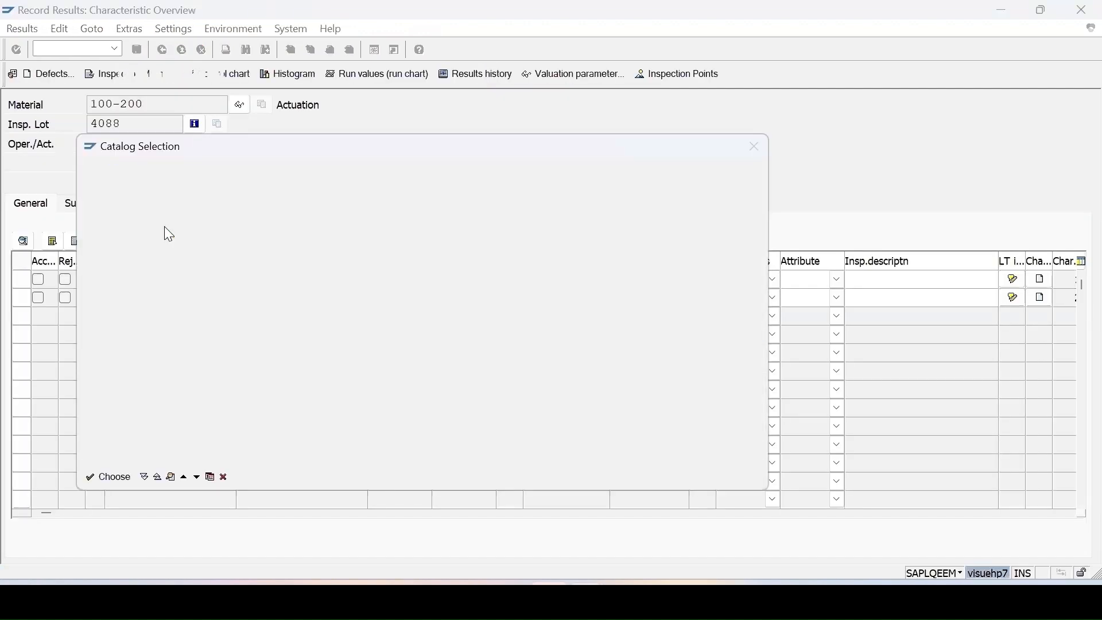
Step: Enter 6 as the LENGTH result, accept the valuation of both characteristics, and save the results
click(566, 298)
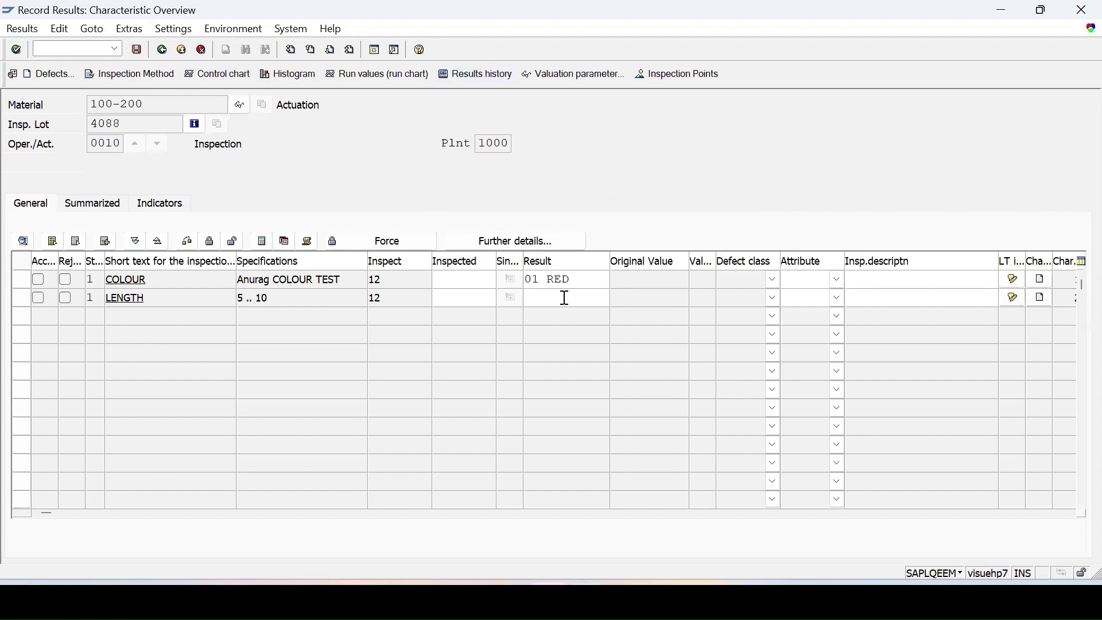
key(Return)
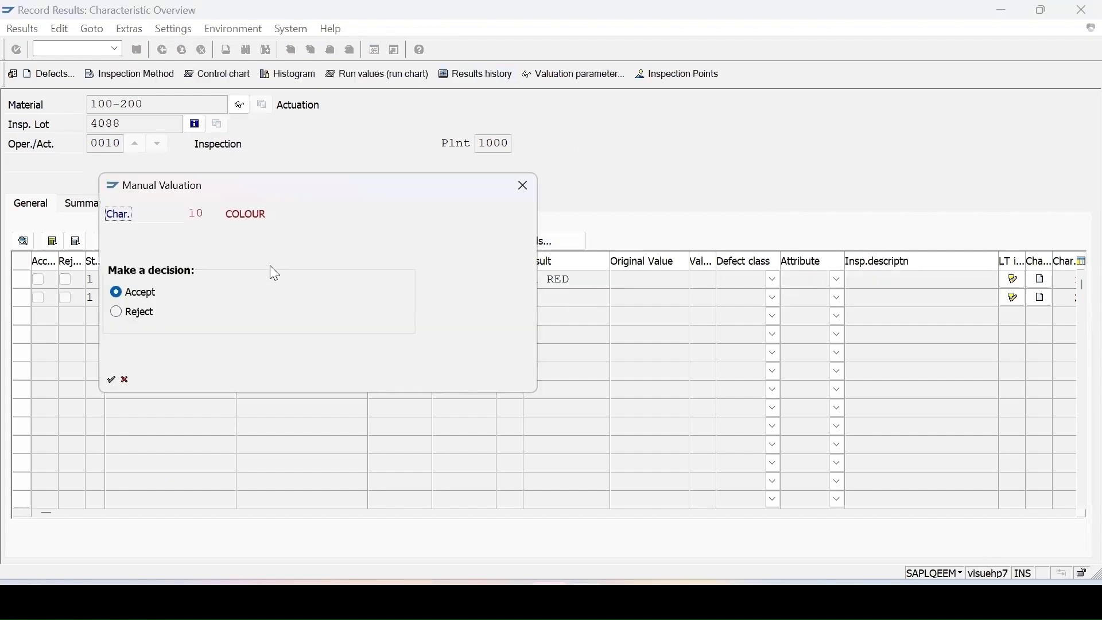
click(110, 379)
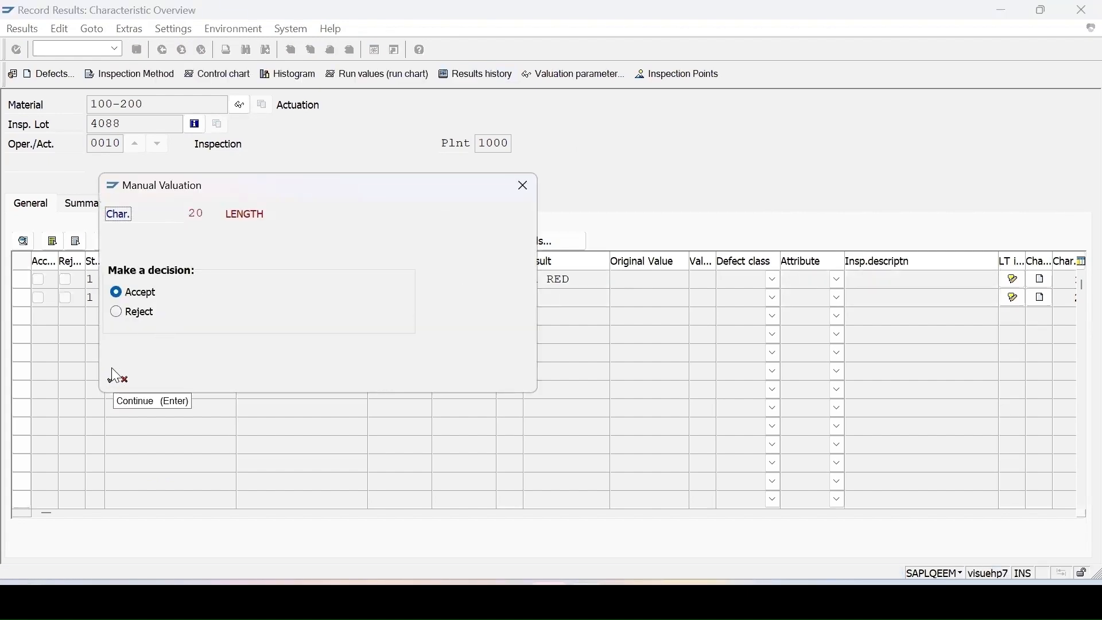
click(110, 379)
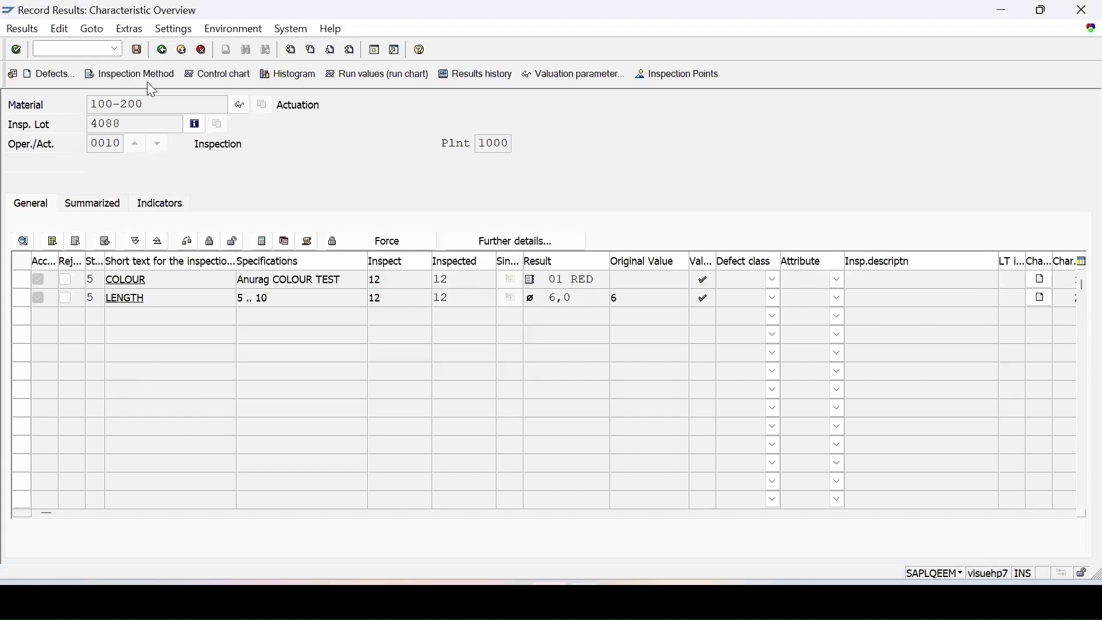
click(138, 50)
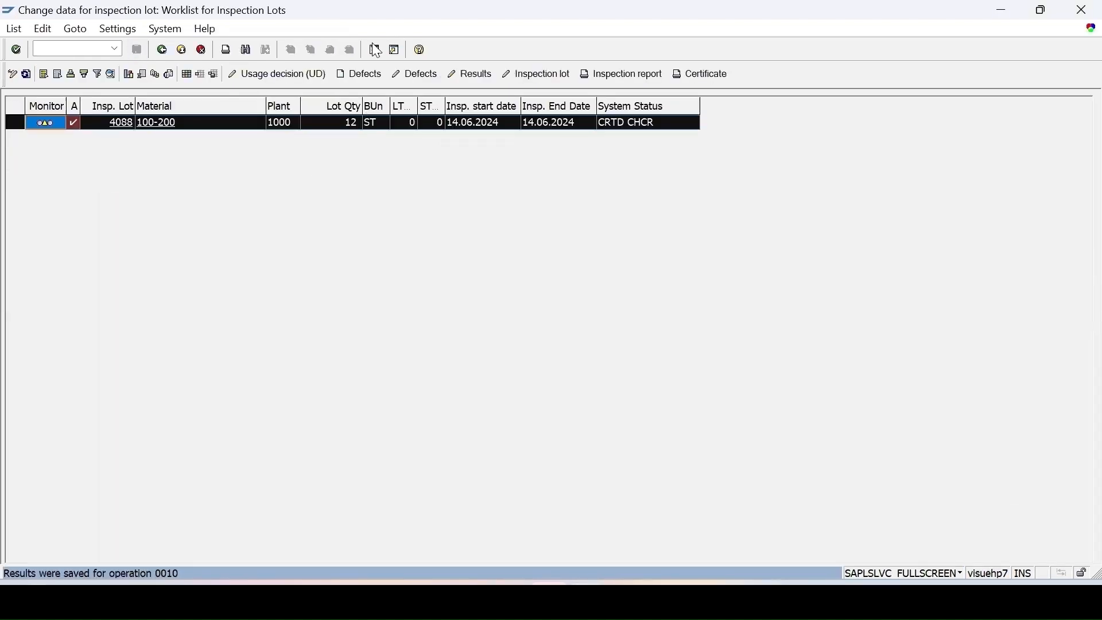
Step: Display the stock overview (MMBE) in a new session for material 100-200 in plant 1000
click(98, 48)
text(/ommbe)
key(Return)
text(100)
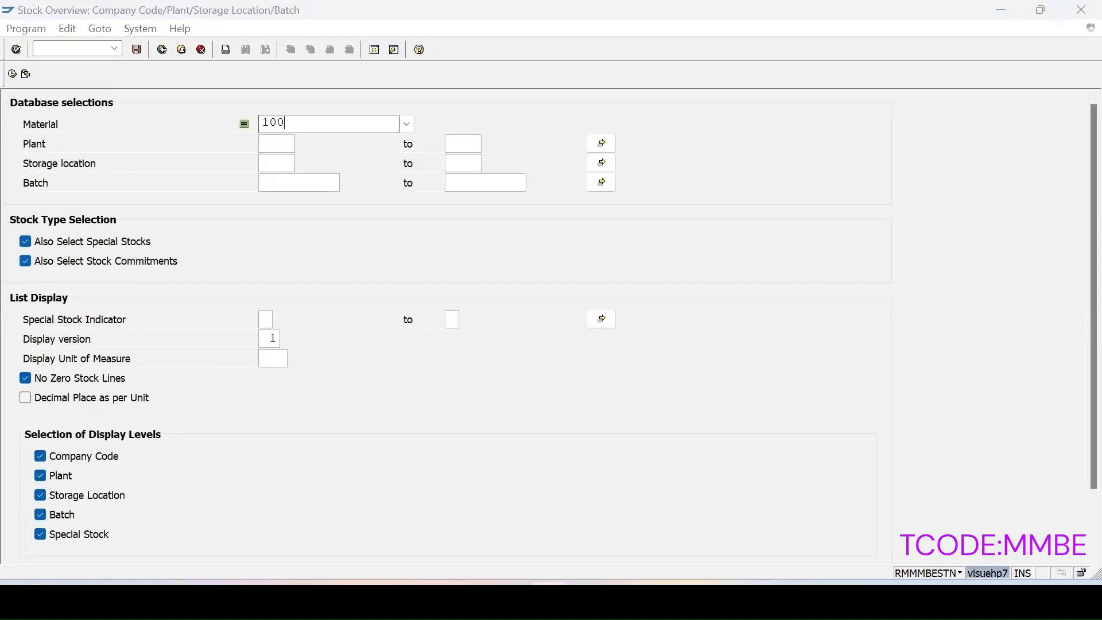
text(-)
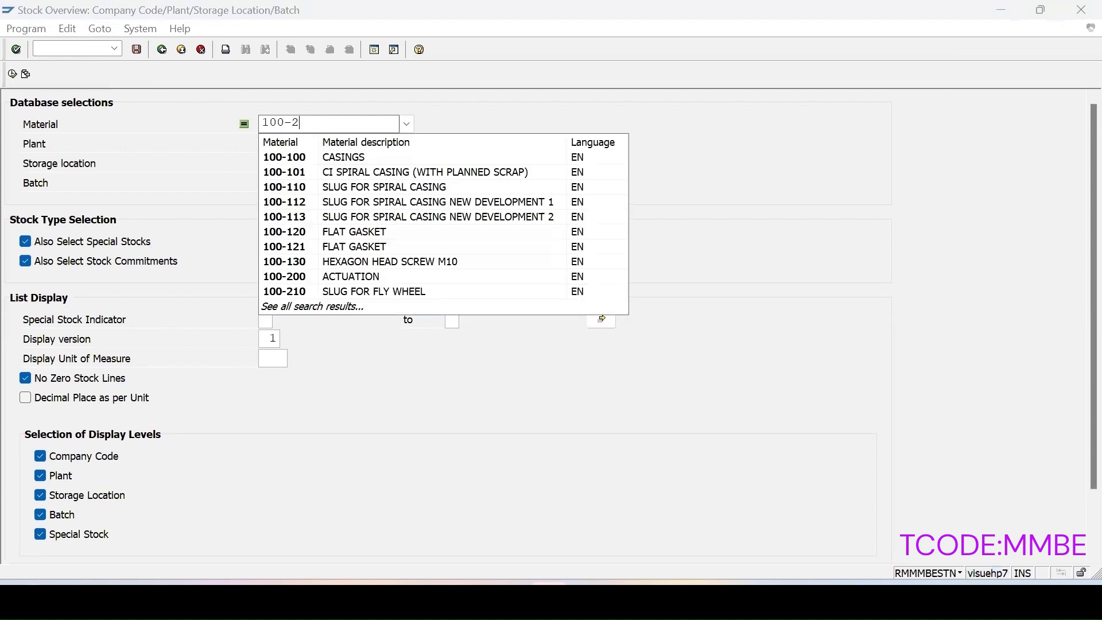
text(200)
click(295, 161)
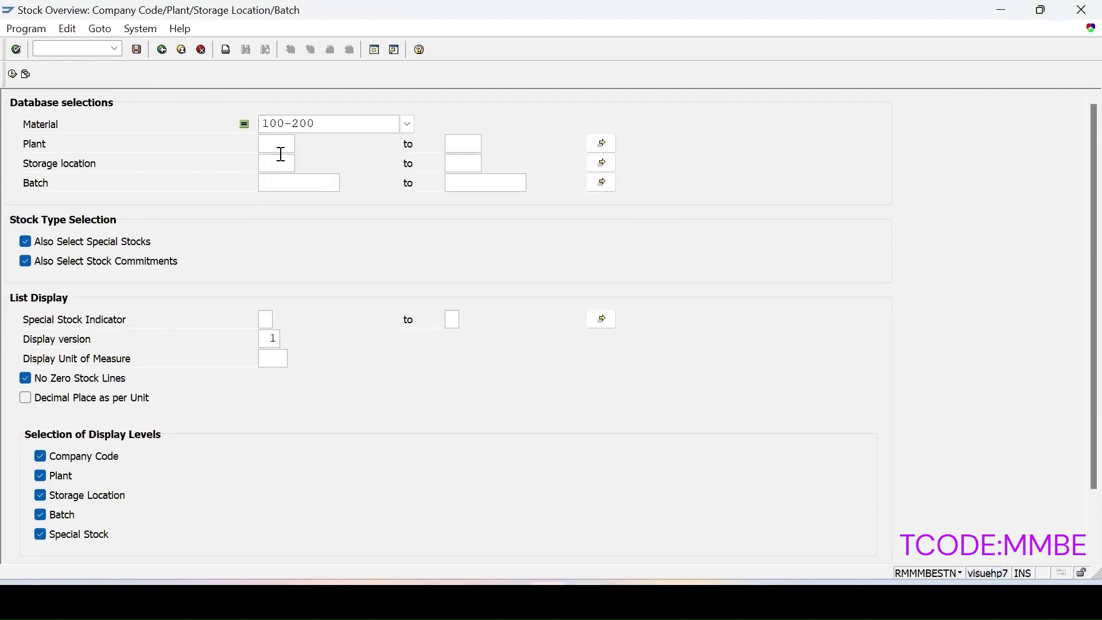
click(278, 145)
text(1000)
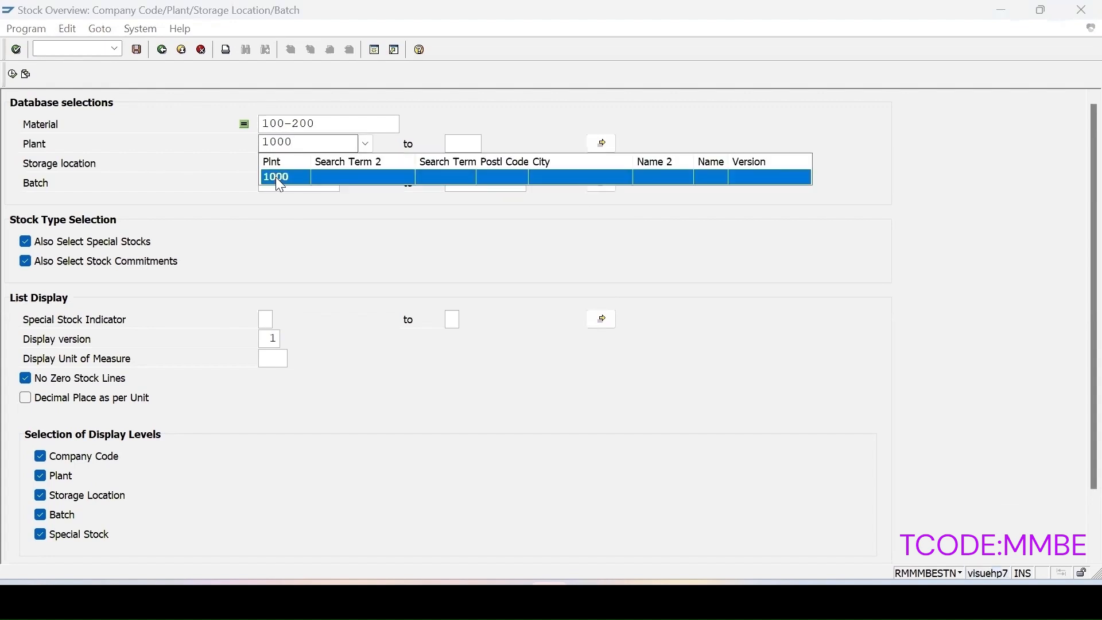
click(276, 176)
click(12, 74)
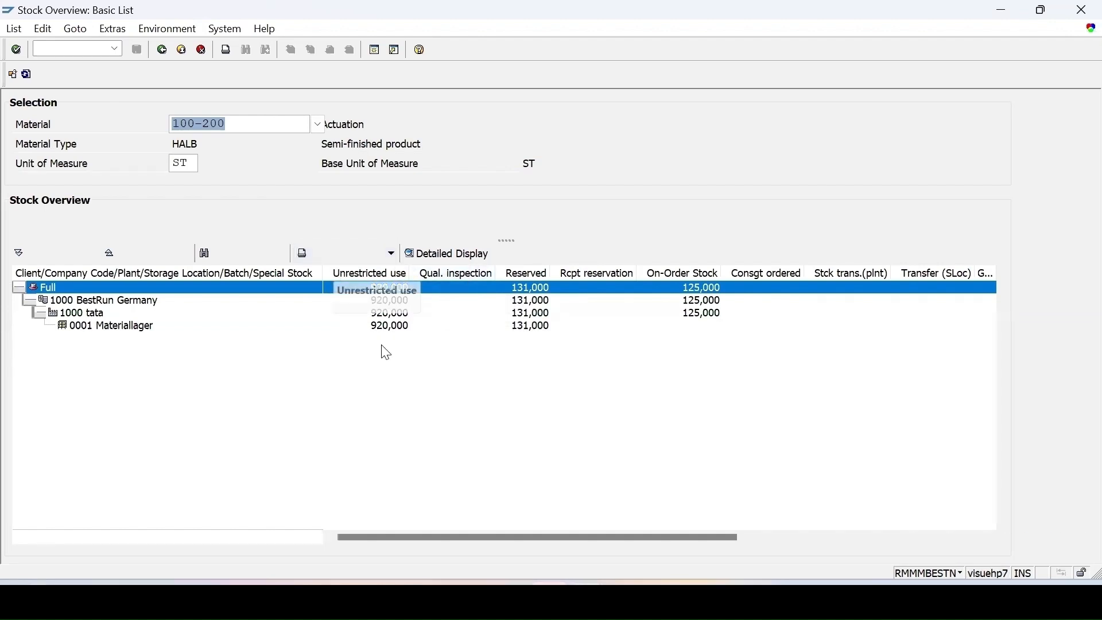
Step: Return to the inspection lot worklist, record usage decision A 01 ACCEPT for the lot, and save it
mouse_move(587, 601)
click(580, 555)
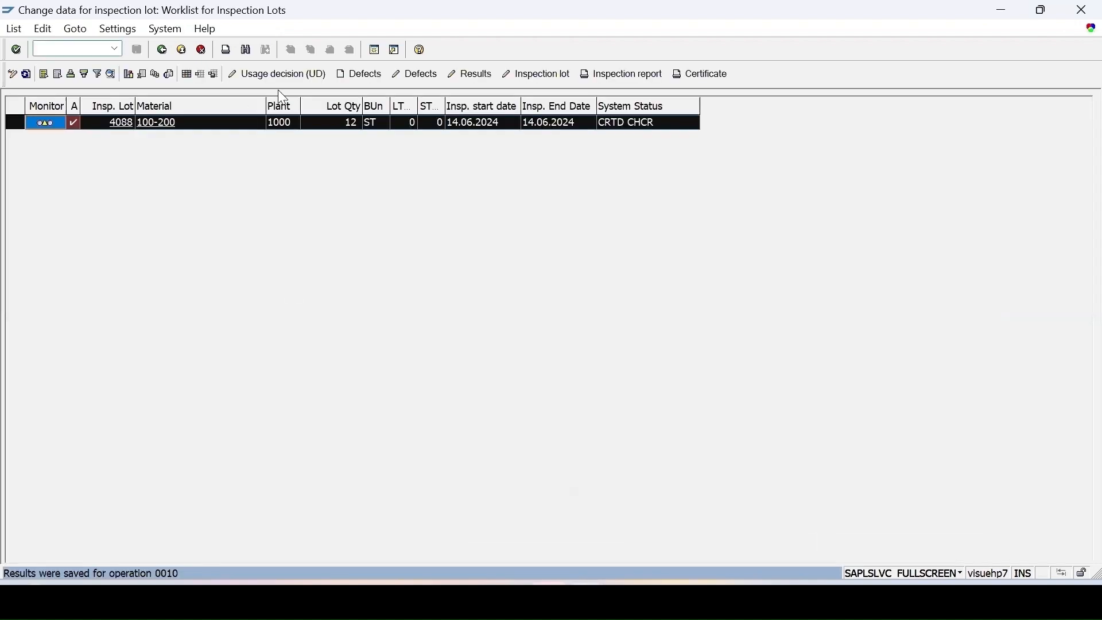
click(271, 75)
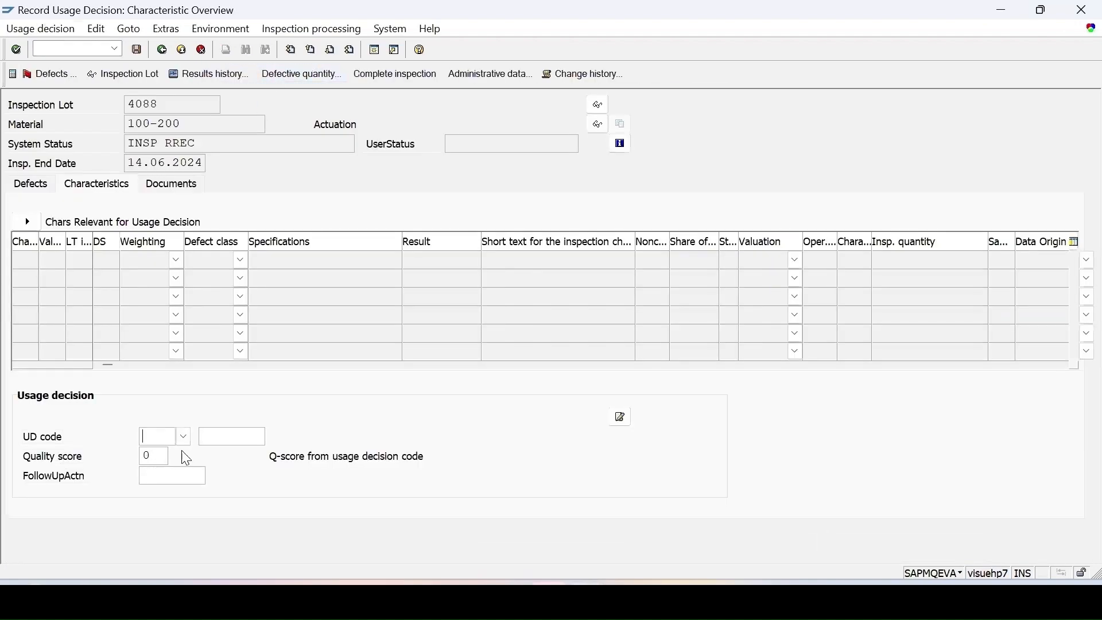
click(183, 438)
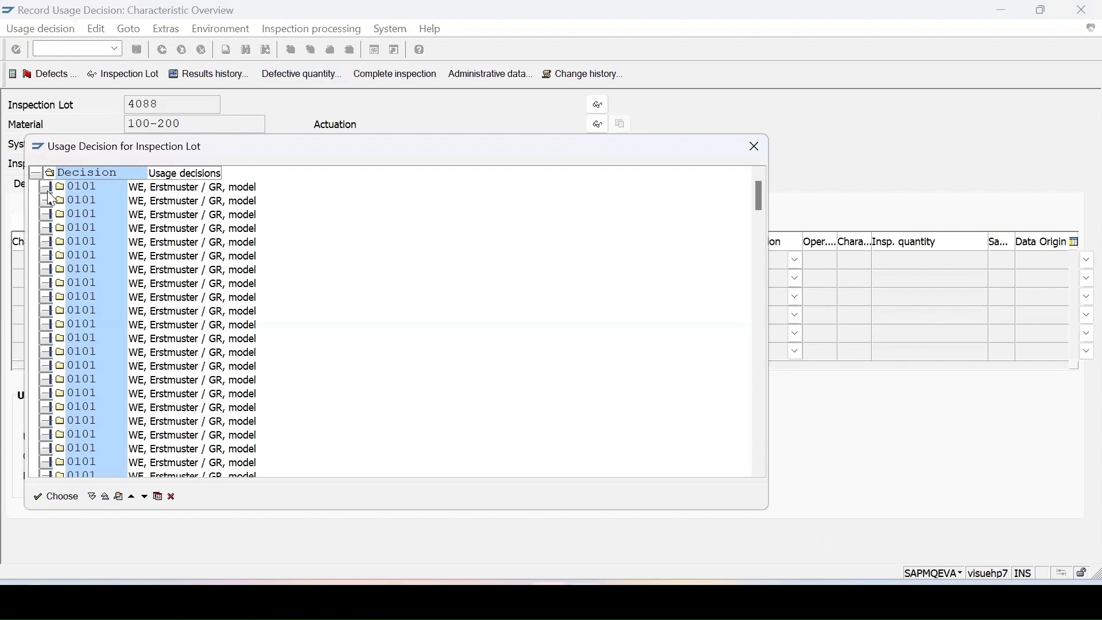
click(45, 188)
double_click(88, 203)
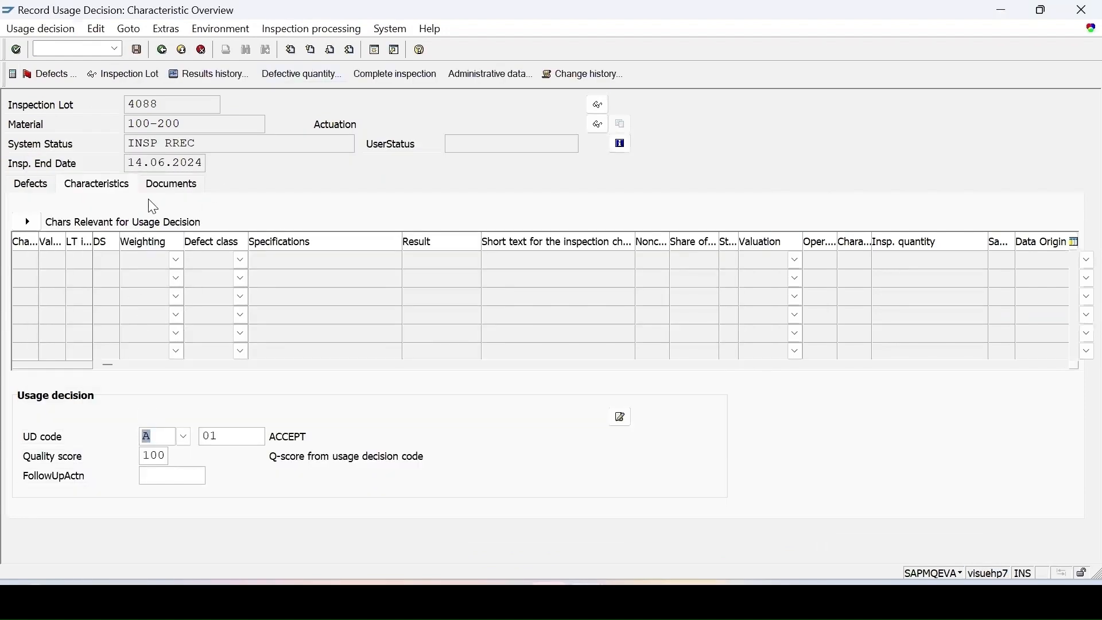
click(138, 52)
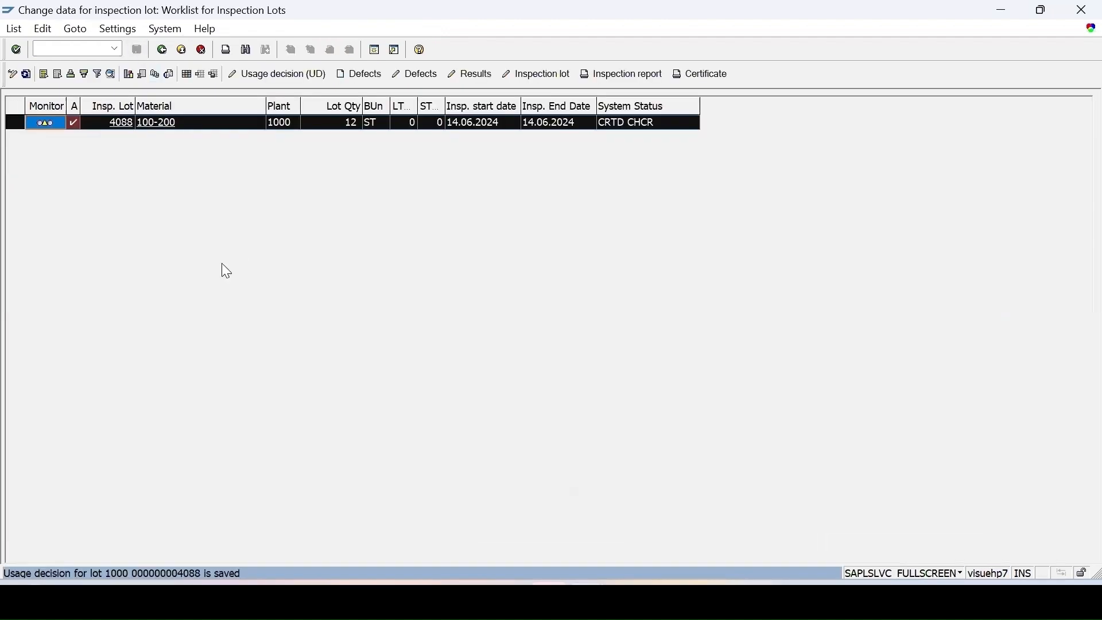
Step: Refresh the inspection lot worklist and look at the stock overview of material 100-200 again
click(26, 74)
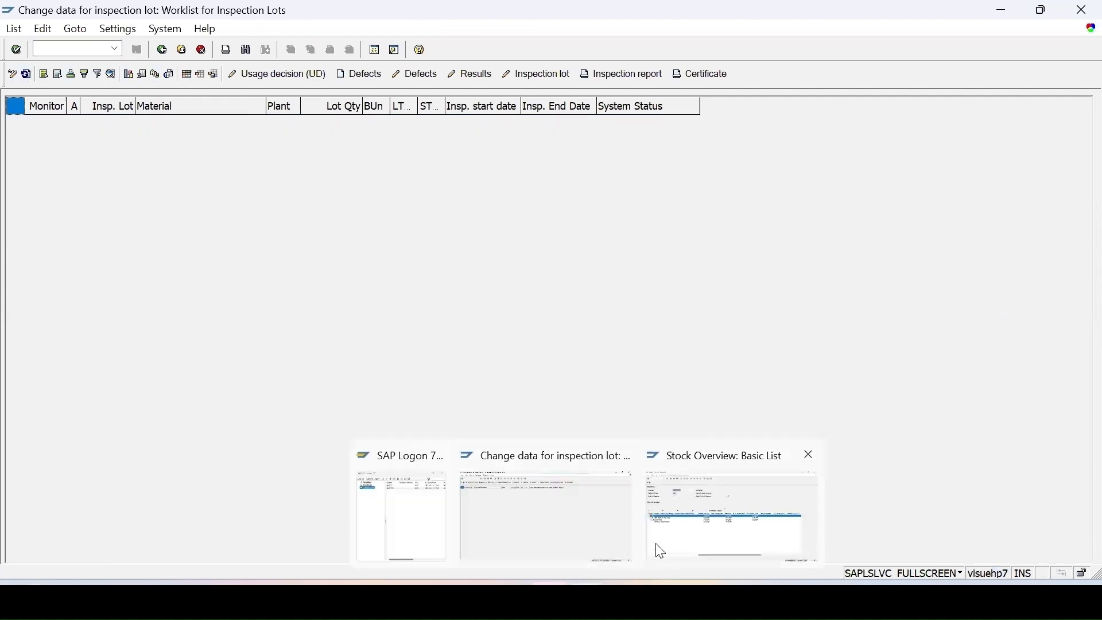
click(657, 551)
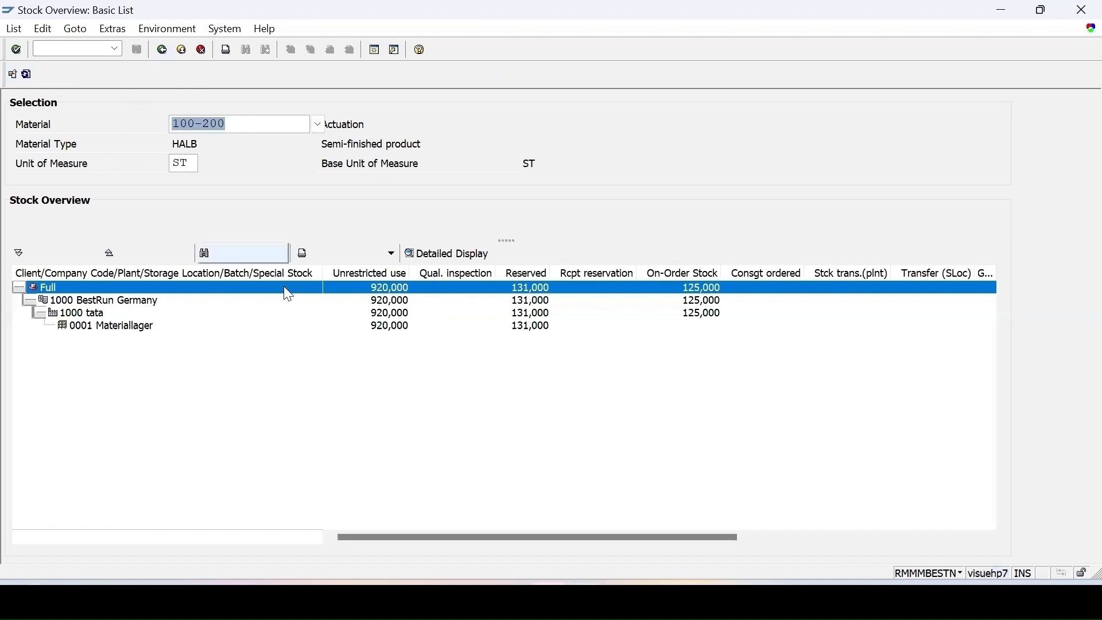
Step: Run transaction MIGO from the worklist session and set it to a goods receipt against a purchase order
text(/n)
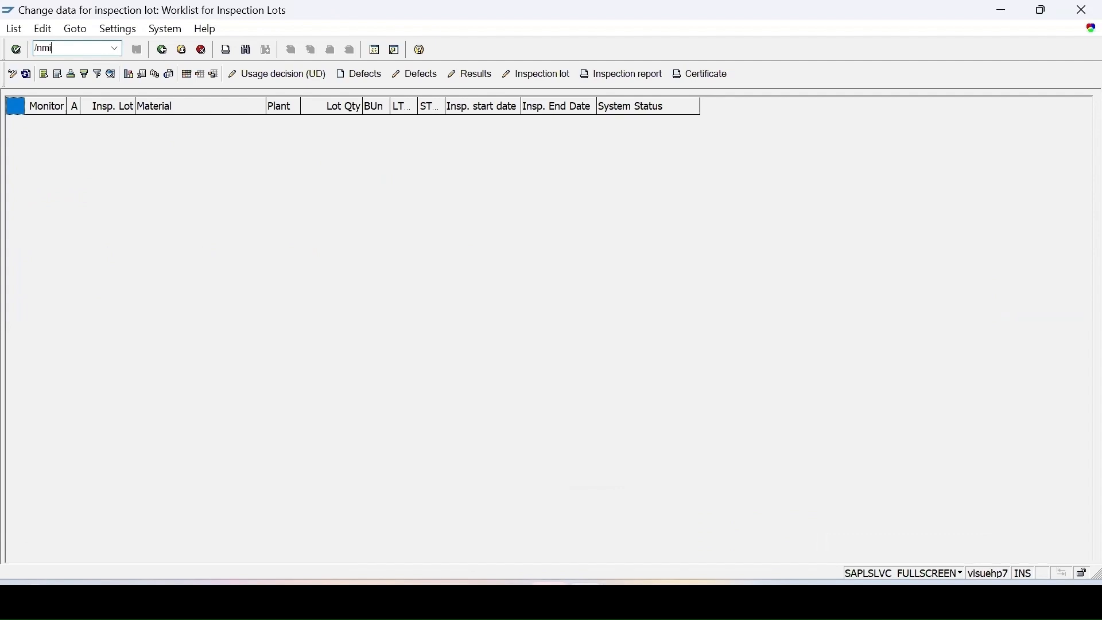
text(migo)
key(Return)
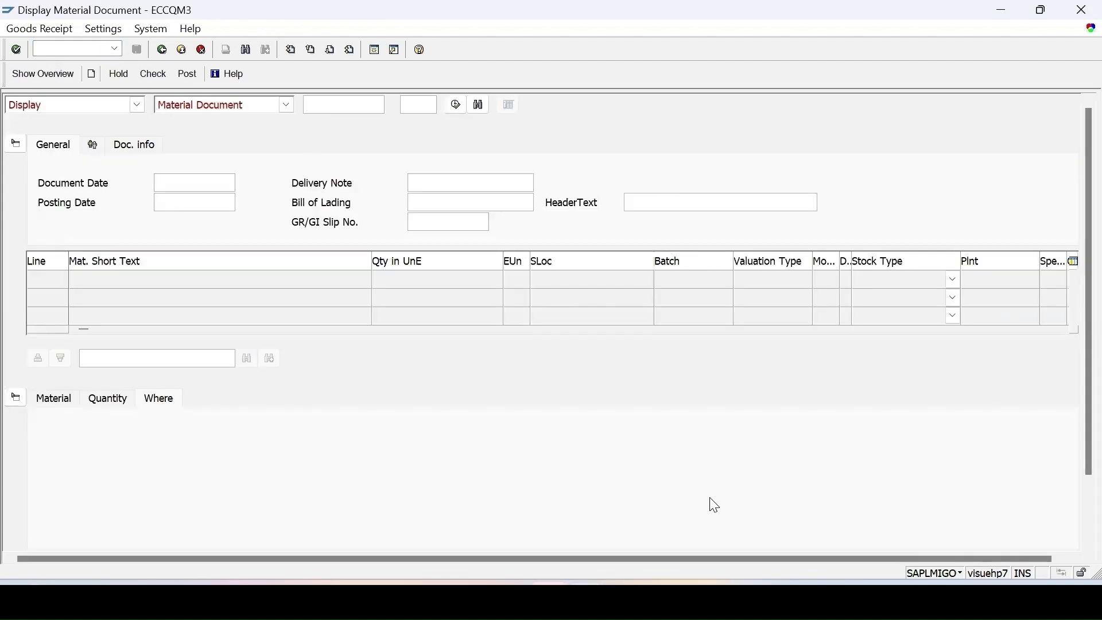
click(136, 104)
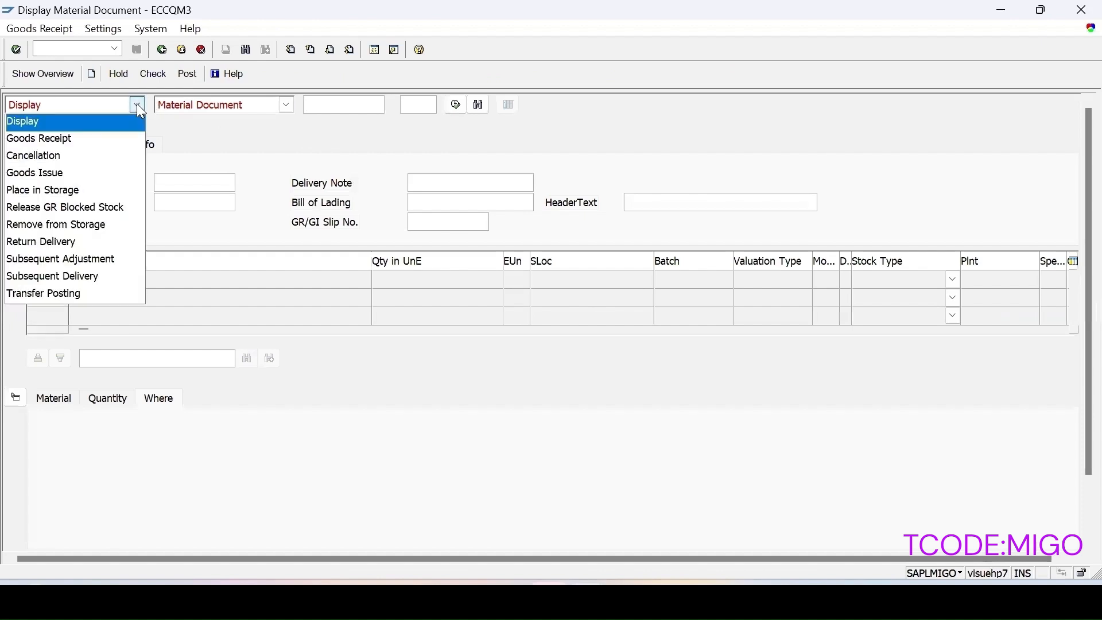
click(44, 138)
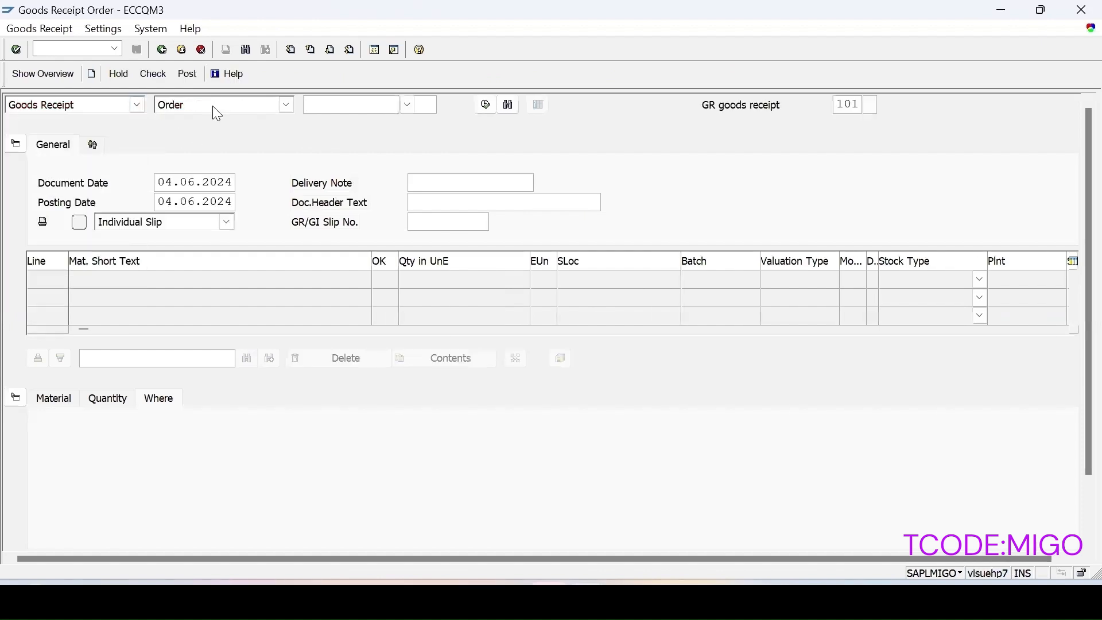
click(287, 106)
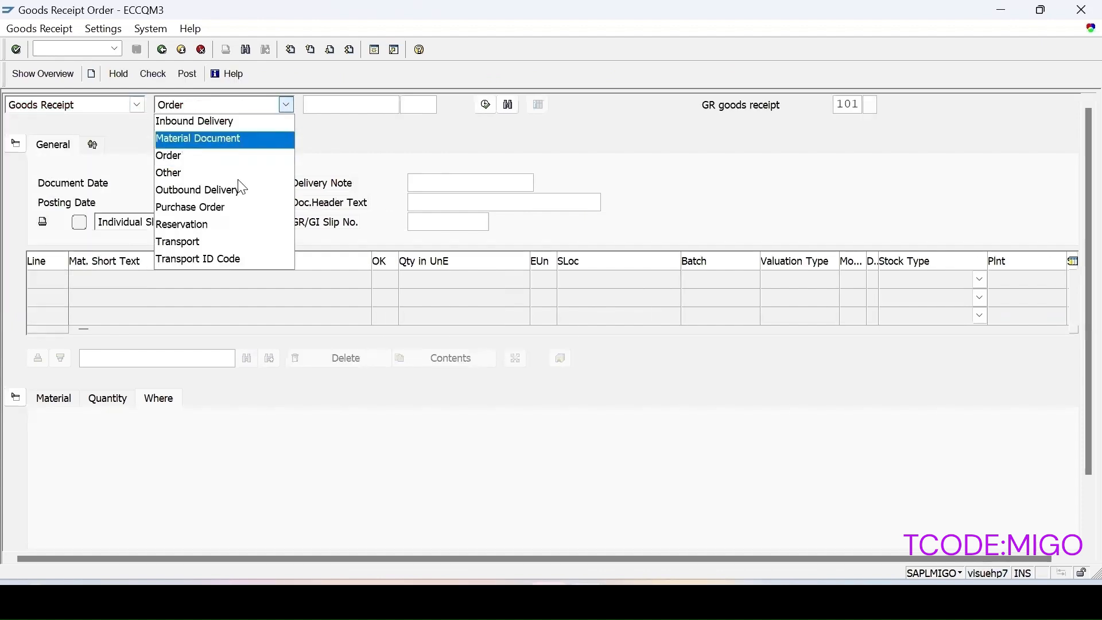
click(213, 207)
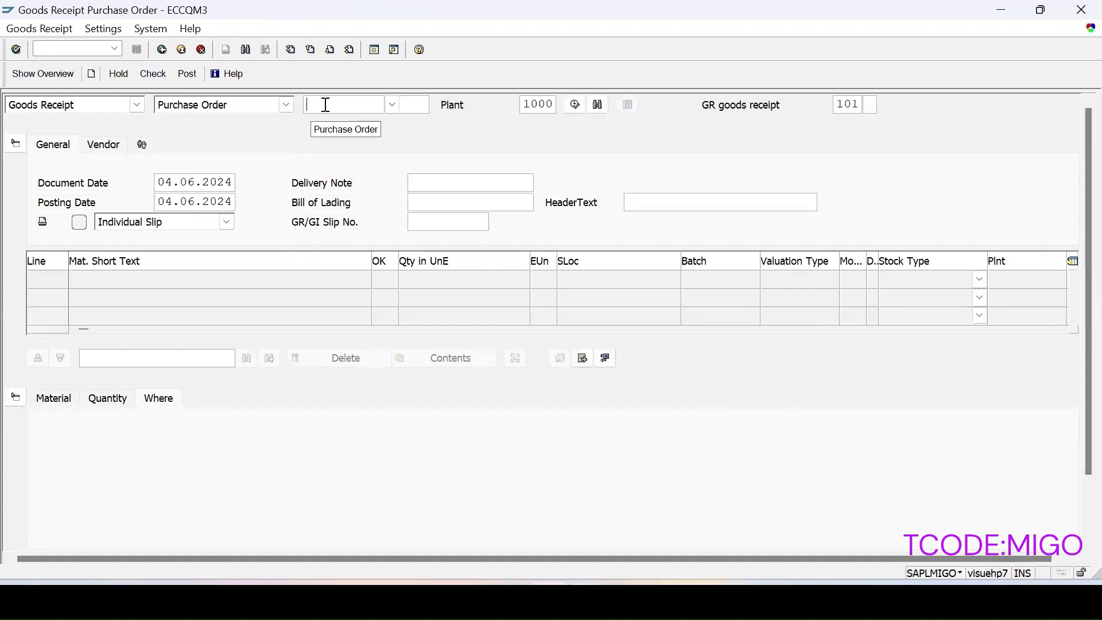
Step: Load the copied purchase order number into the goods receipt and review the item's quantity and material details
click(326, 105)
key(ctrl+v)
key(Return)
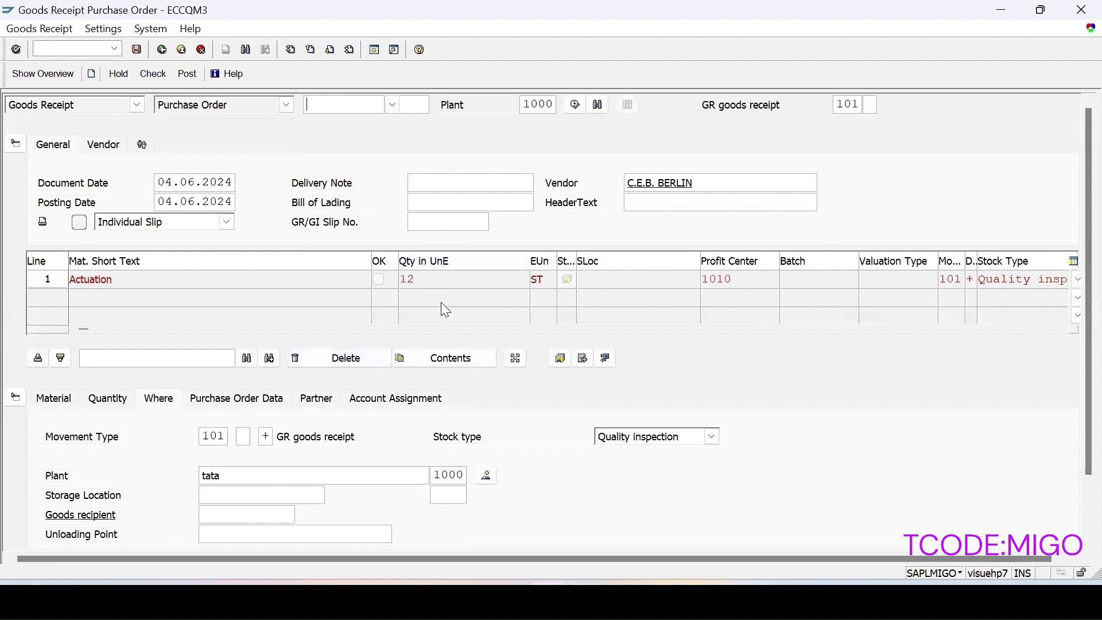
click(110, 401)
click(53, 398)
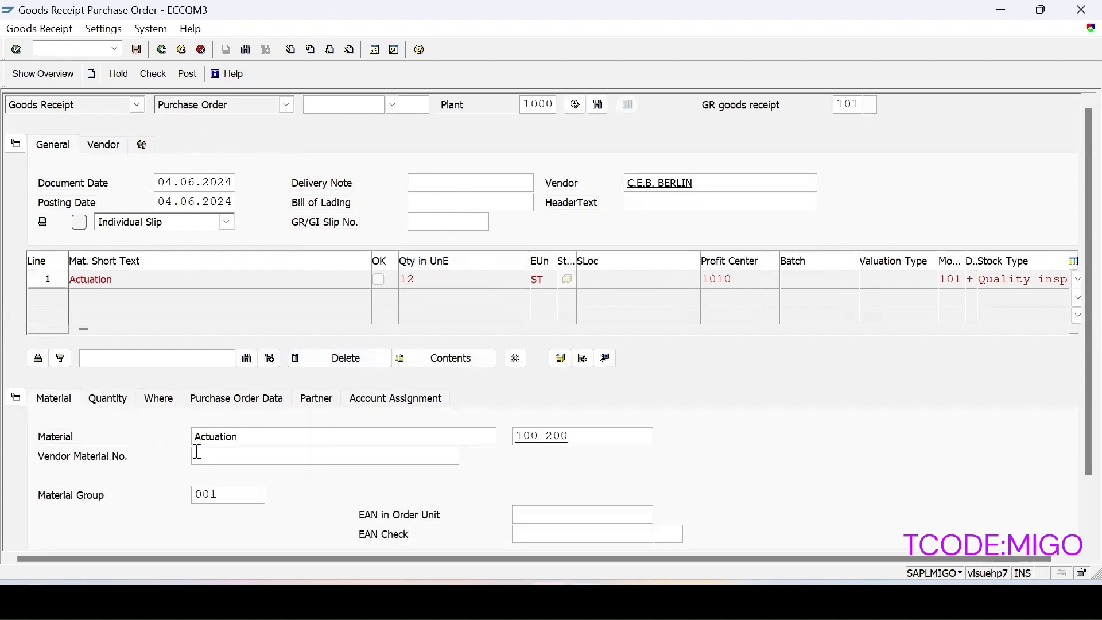
Step: Mark the Actuation item as OK, run the document check on the goods receipt, and close the log
scroll(197, 450, down, 1)
scroll(209, 370, down, 1)
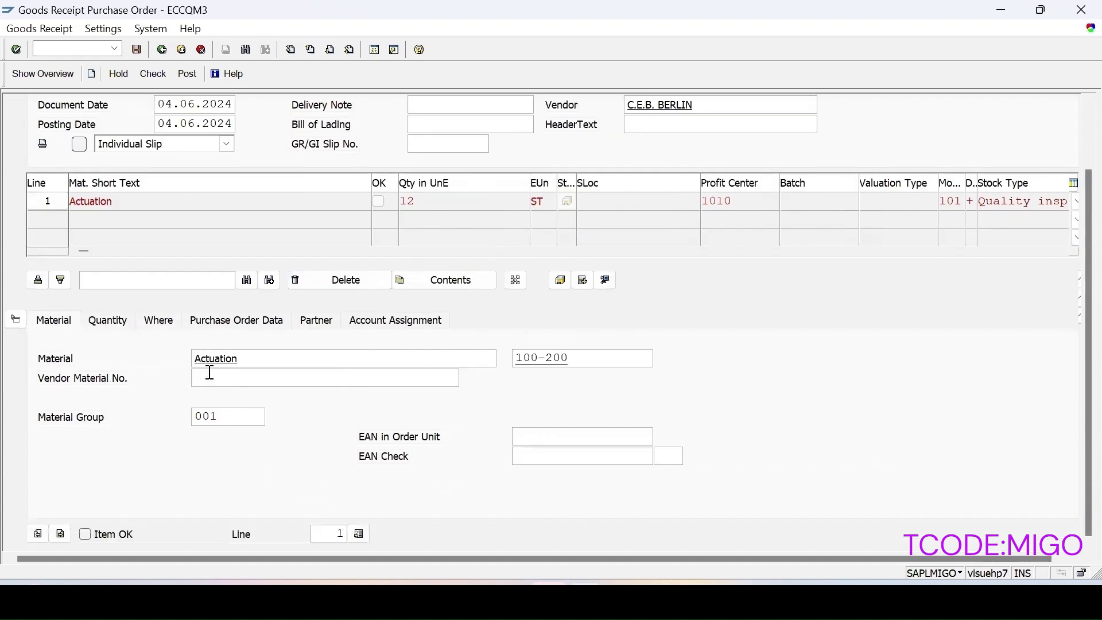
click(86, 535)
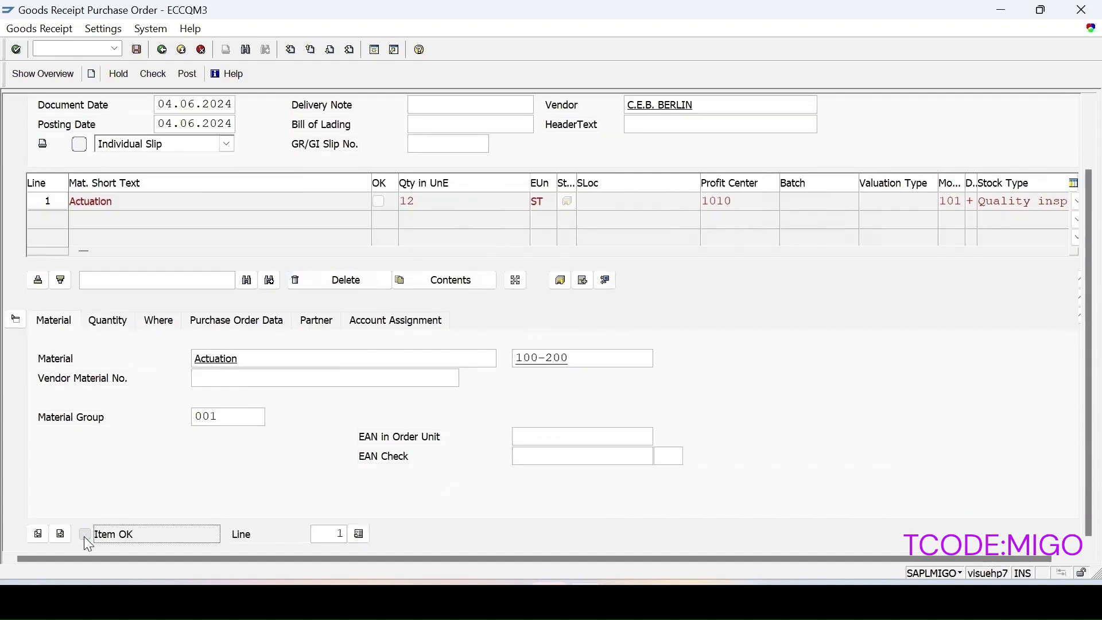
click(153, 74)
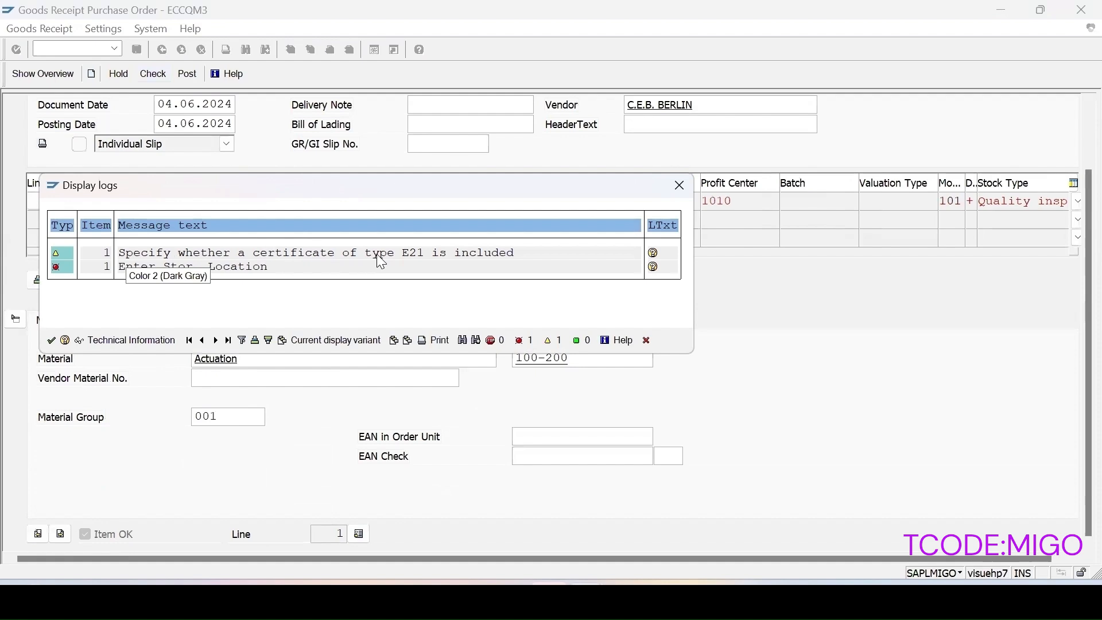
click(679, 185)
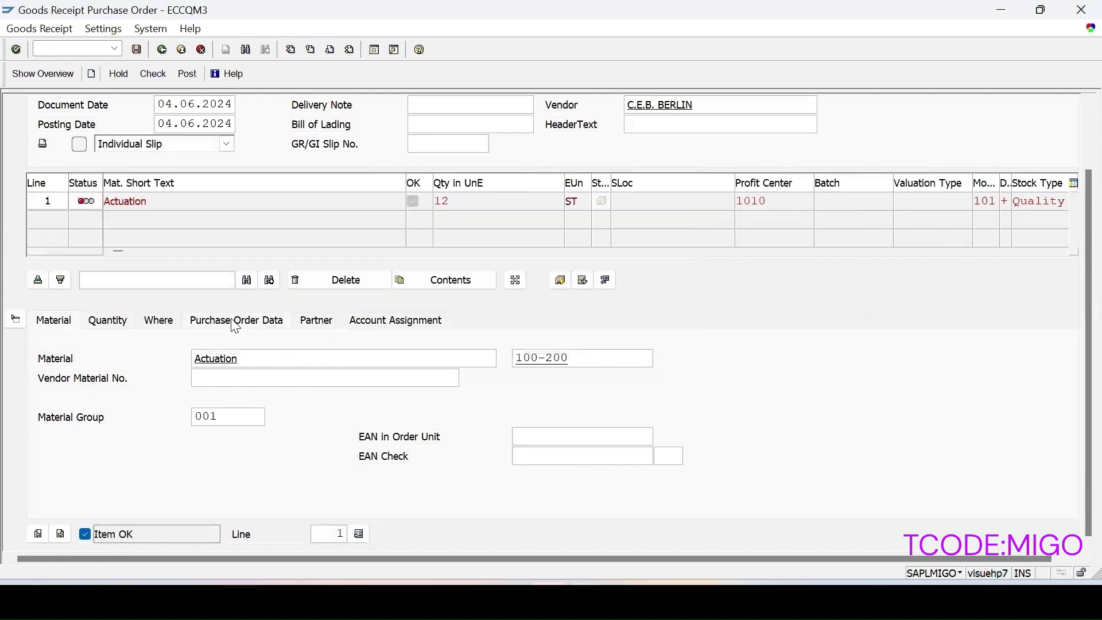
Step: Set the certificate enclosed indicator to Yes in the item's purchase order data, rerun the document check, and close the log
click(235, 325)
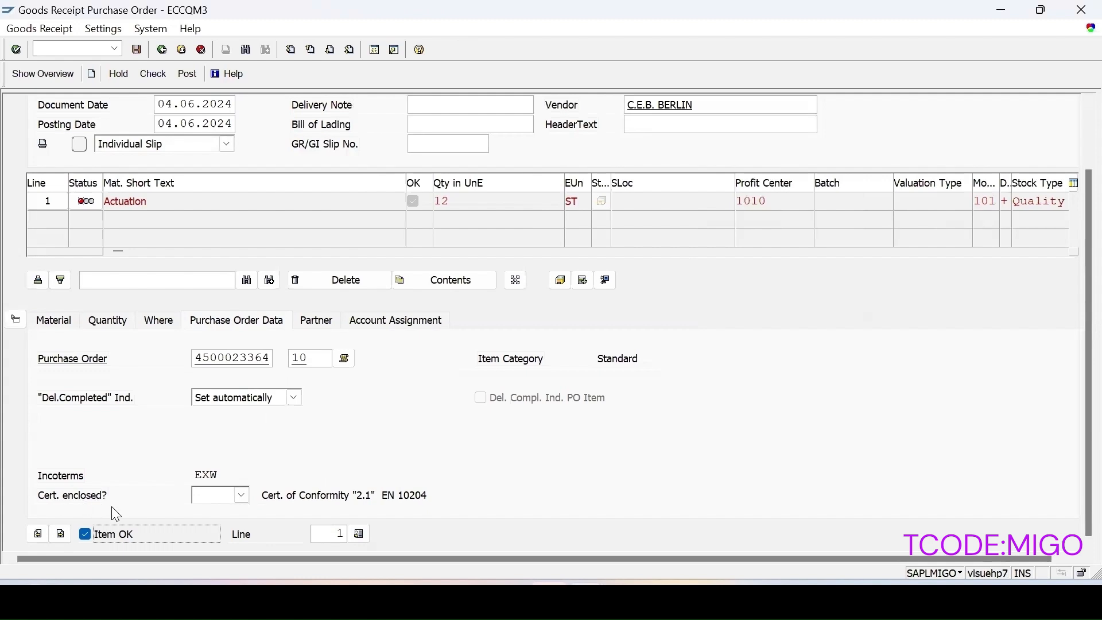
click(243, 496)
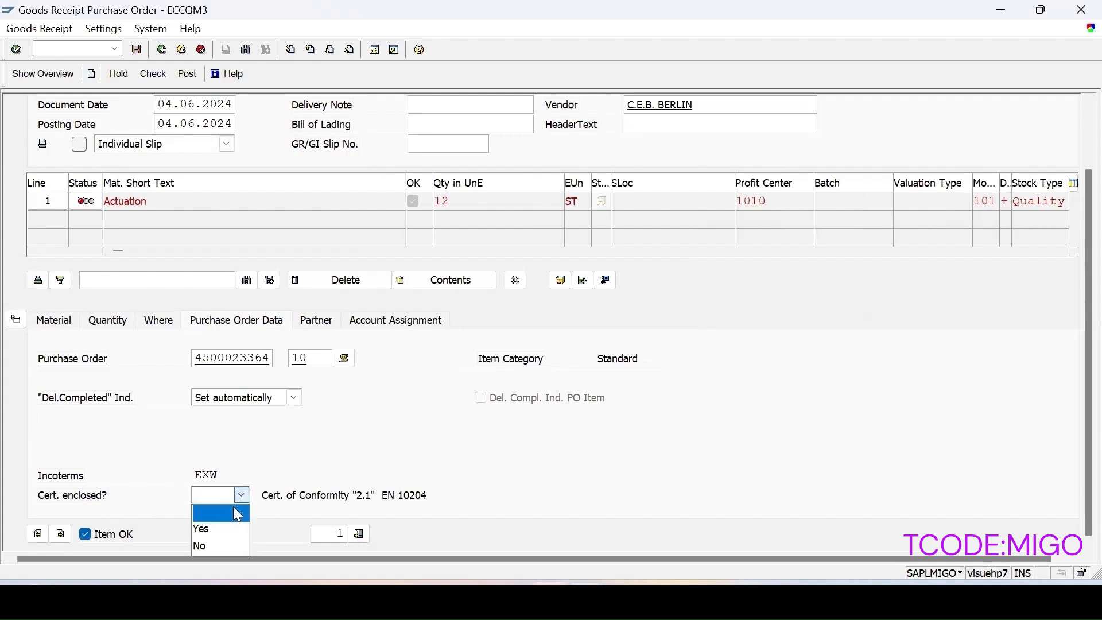
click(217, 532)
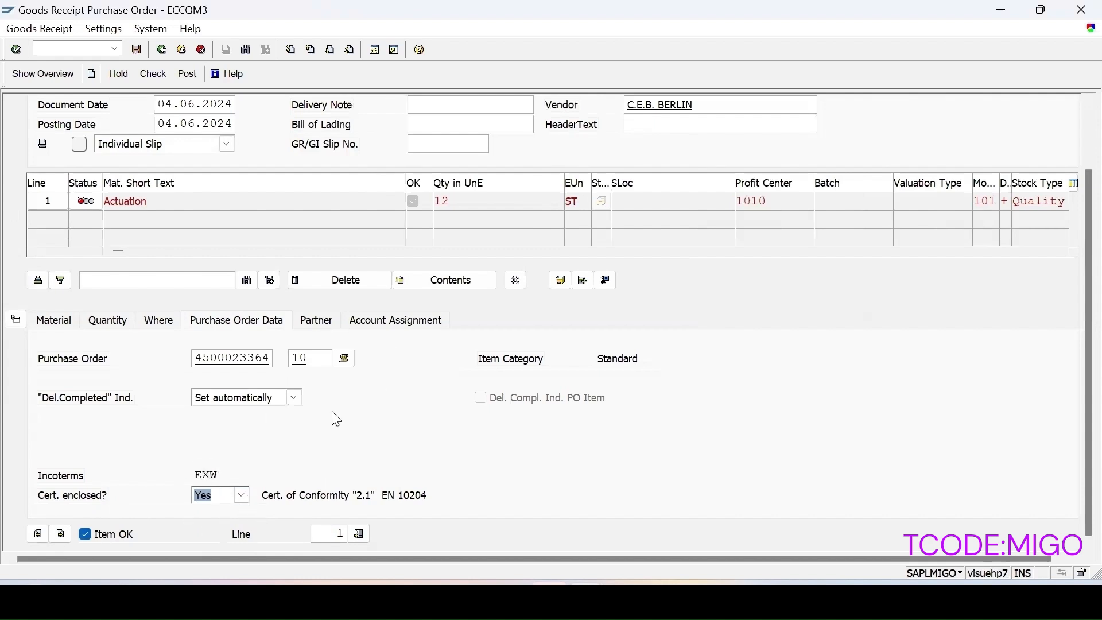
click(148, 76)
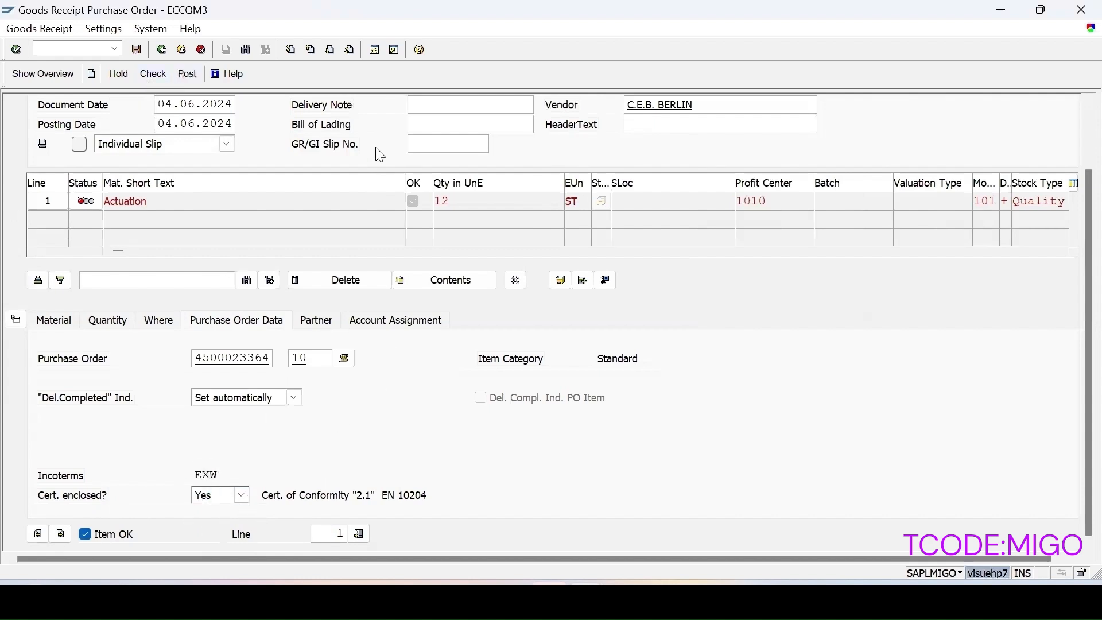
click(151, 80)
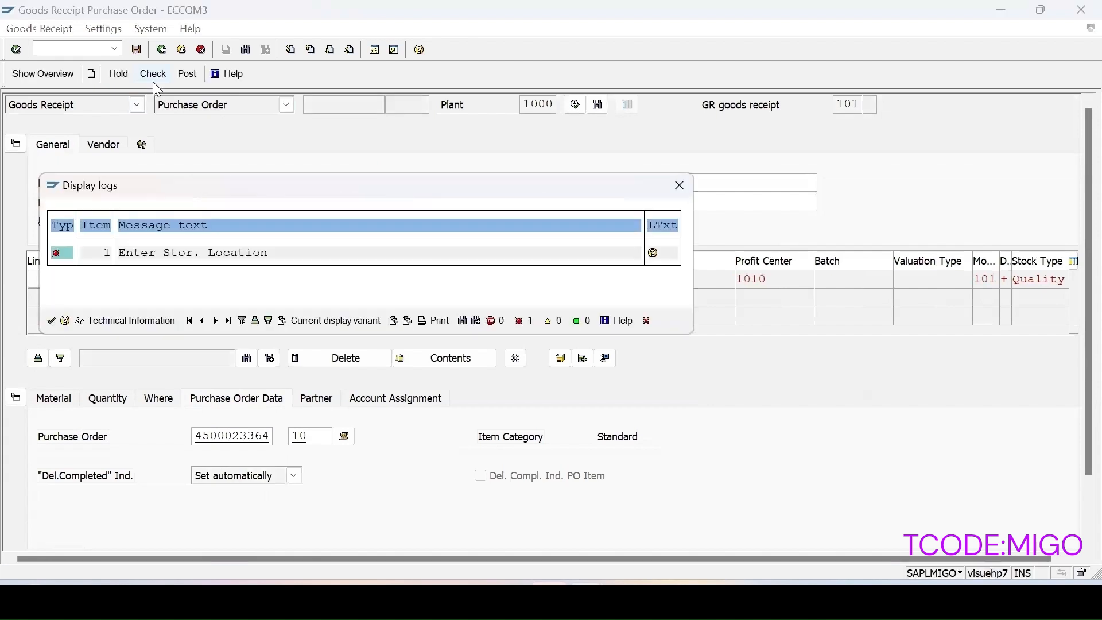
click(679, 185)
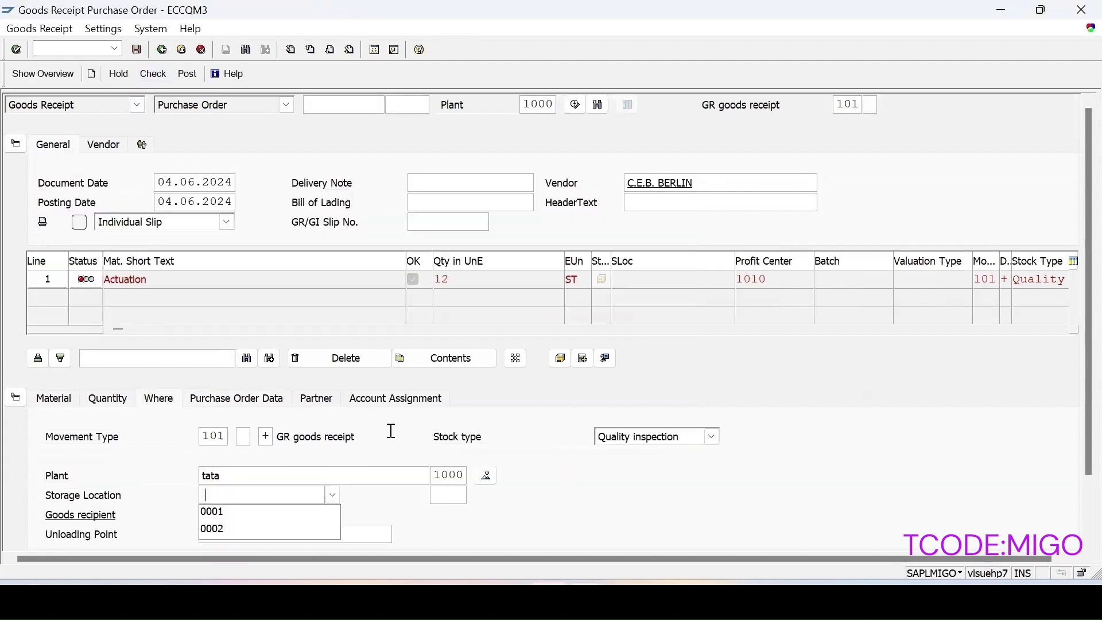
Step: Assign storage location 0001 to the Actuation item, check the document, and post the goods receipt
click(217, 513)
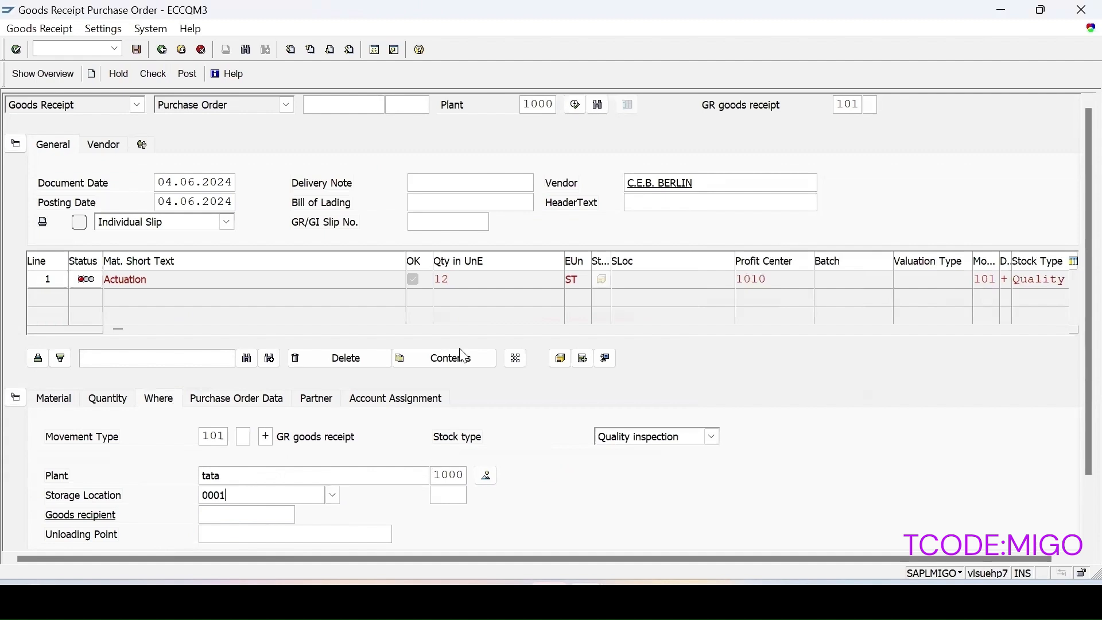
click(156, 75)
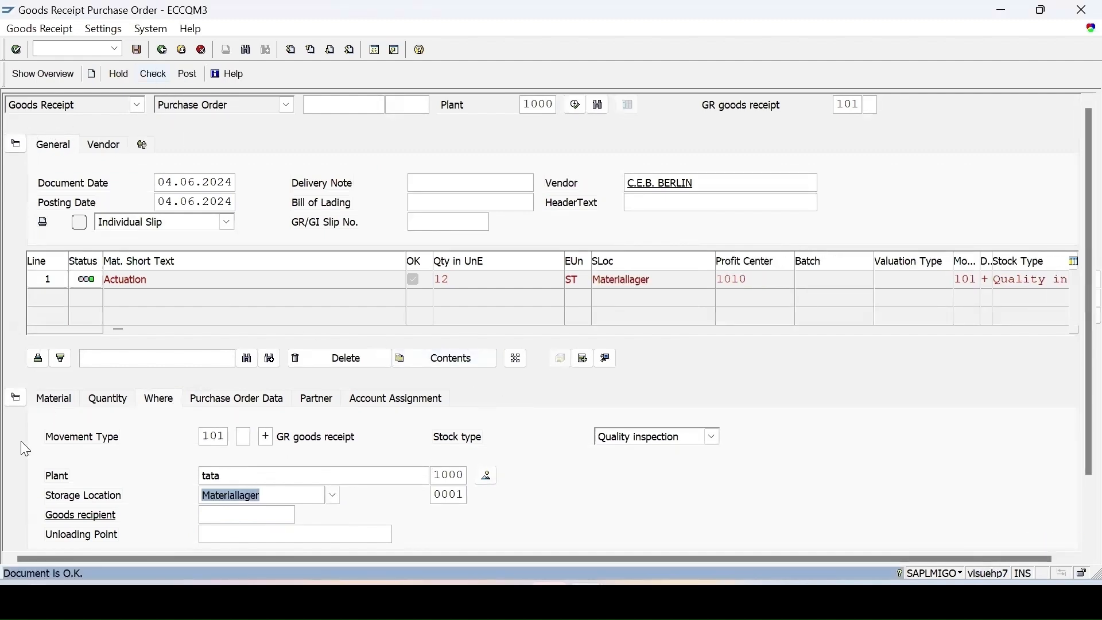
click(137, 49)
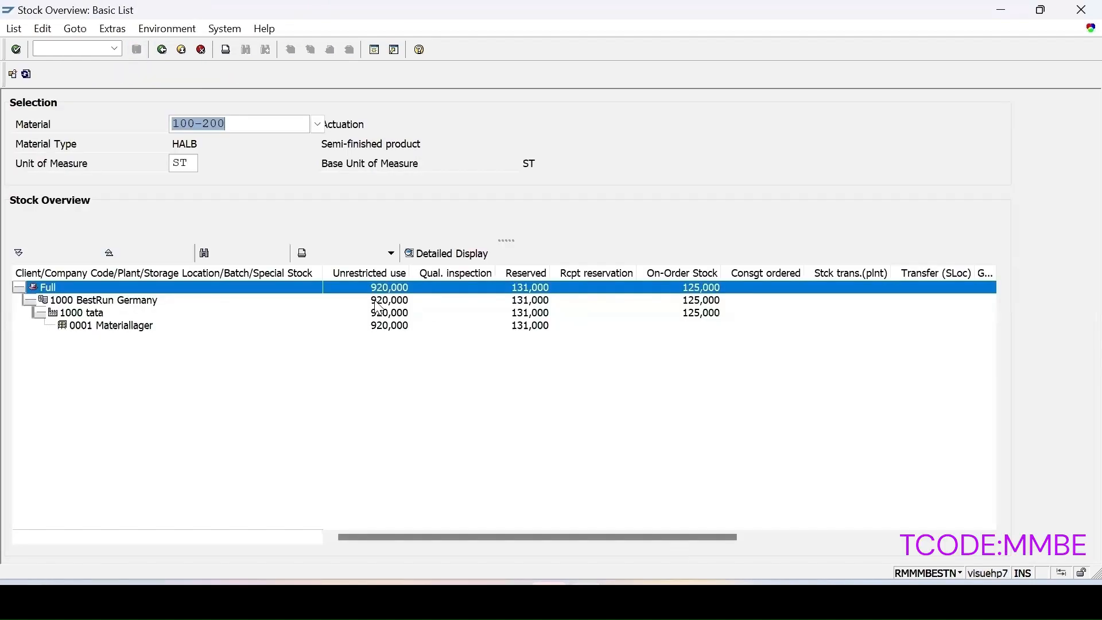
Step: Refresh the stock overview of material 100-200 and run QA32 from the goods receipt session for lots without a usage decision in plant 1000
click(27, 74)
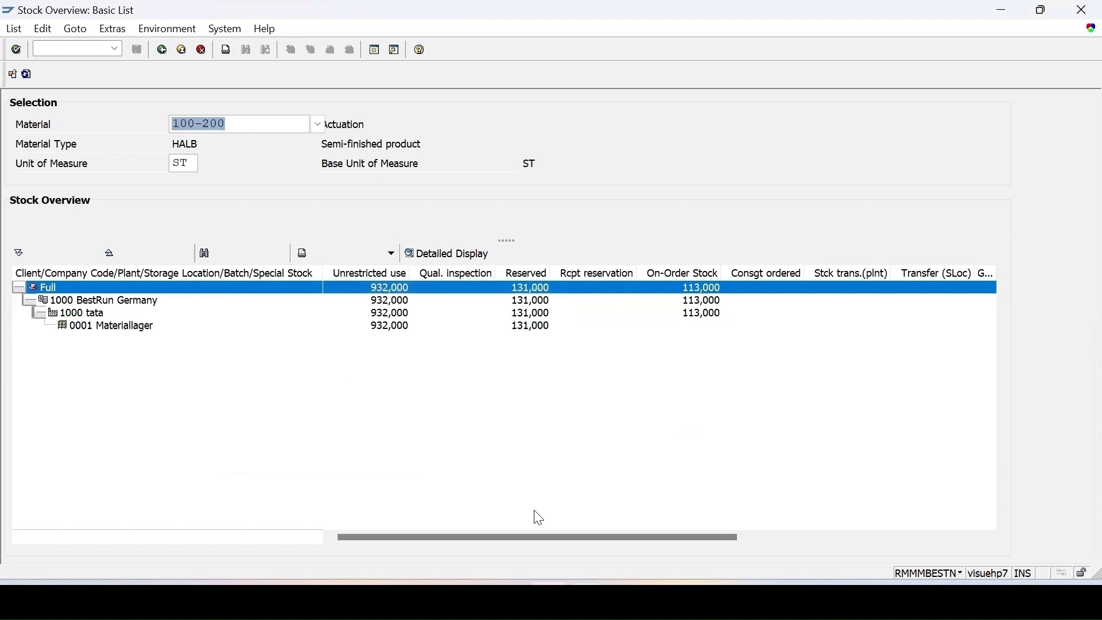
mouse_move(588, 600)
click(573, 550)
click(115, 48)
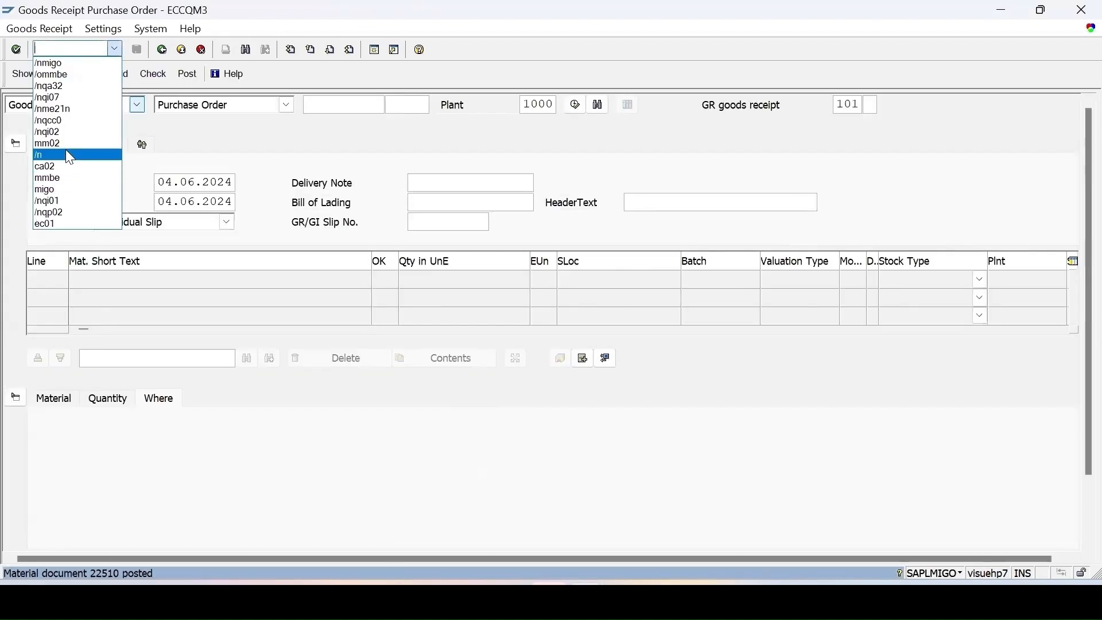
click(65, 88)
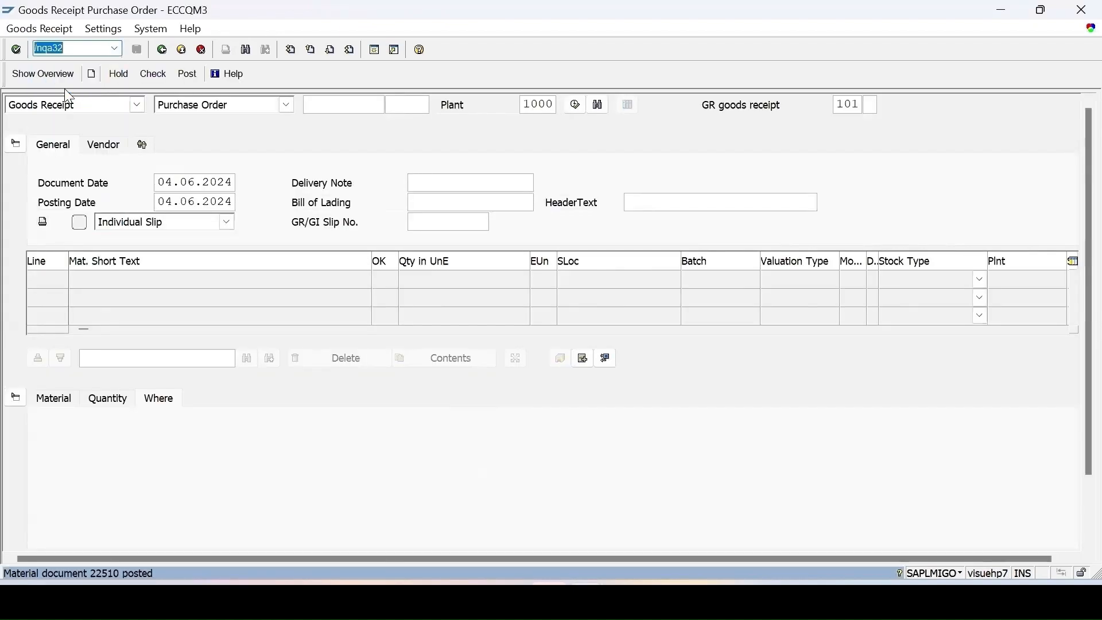
key(Return)
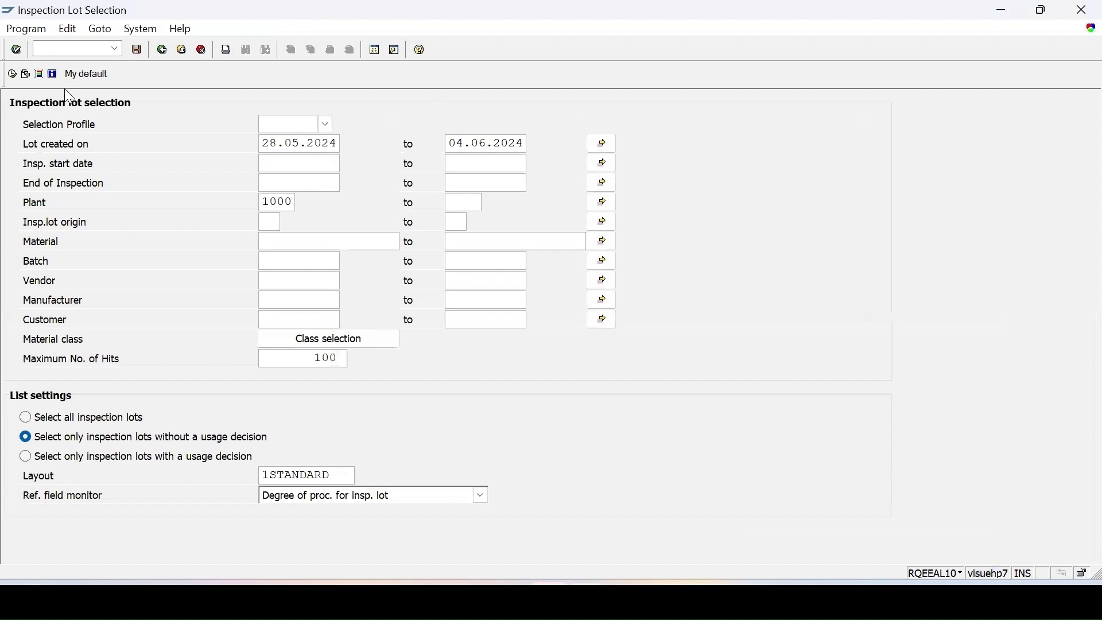
click(12, 74)
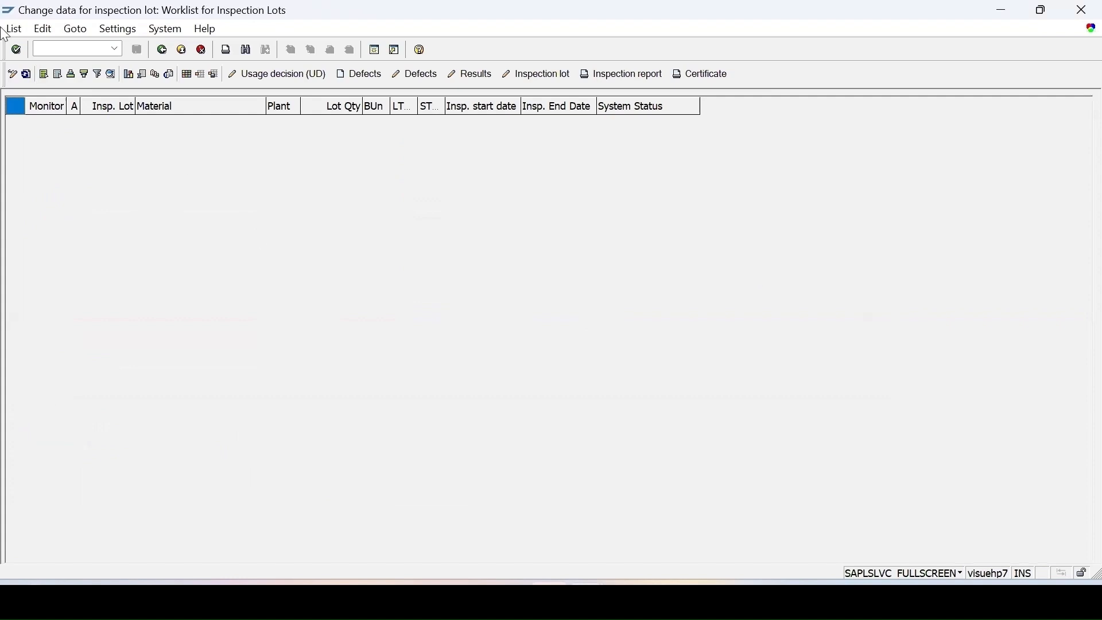
Step: Open material 100-200 for plant 1000 in MM02, review the inspection setup in its quality management view, and close the setup
click(51, 49)
text(/nmm02)
key(Return)
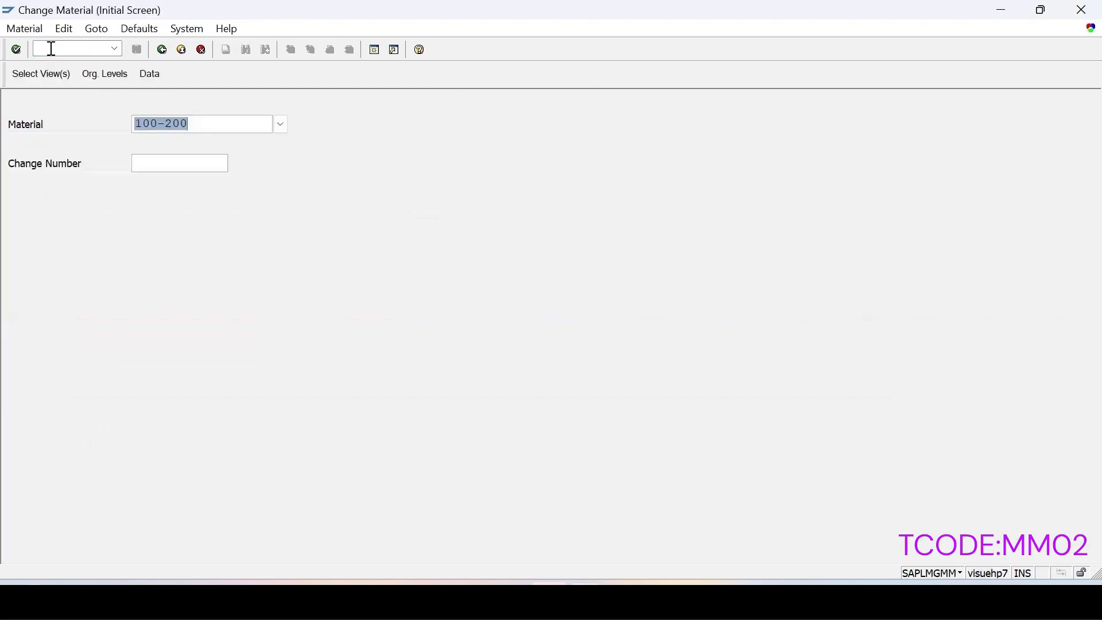
key(Return)
key(Return)
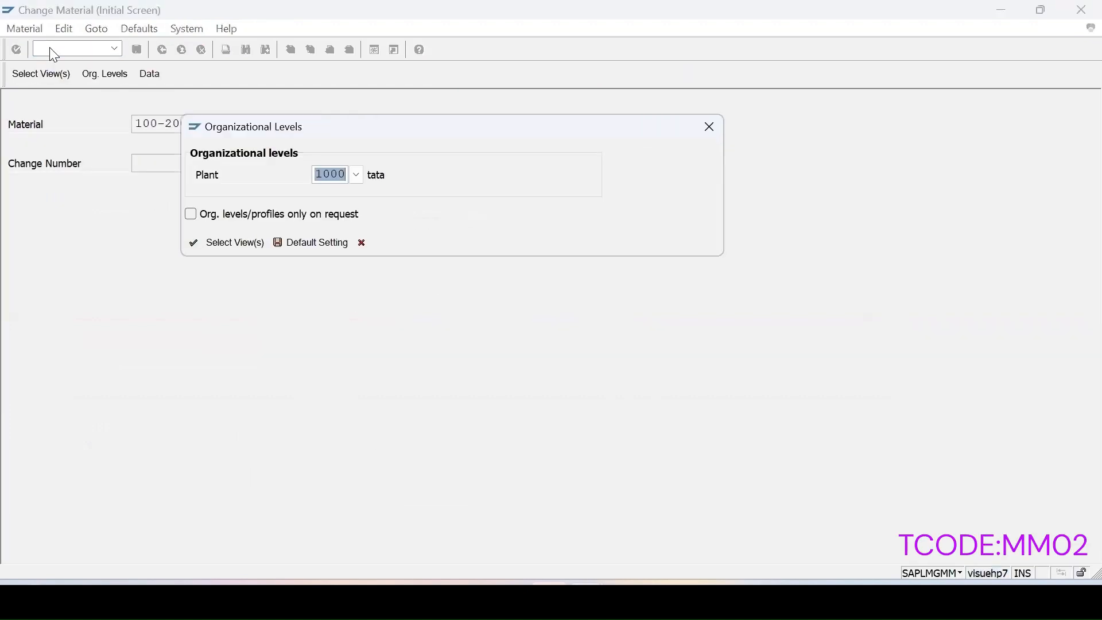
key(Return)
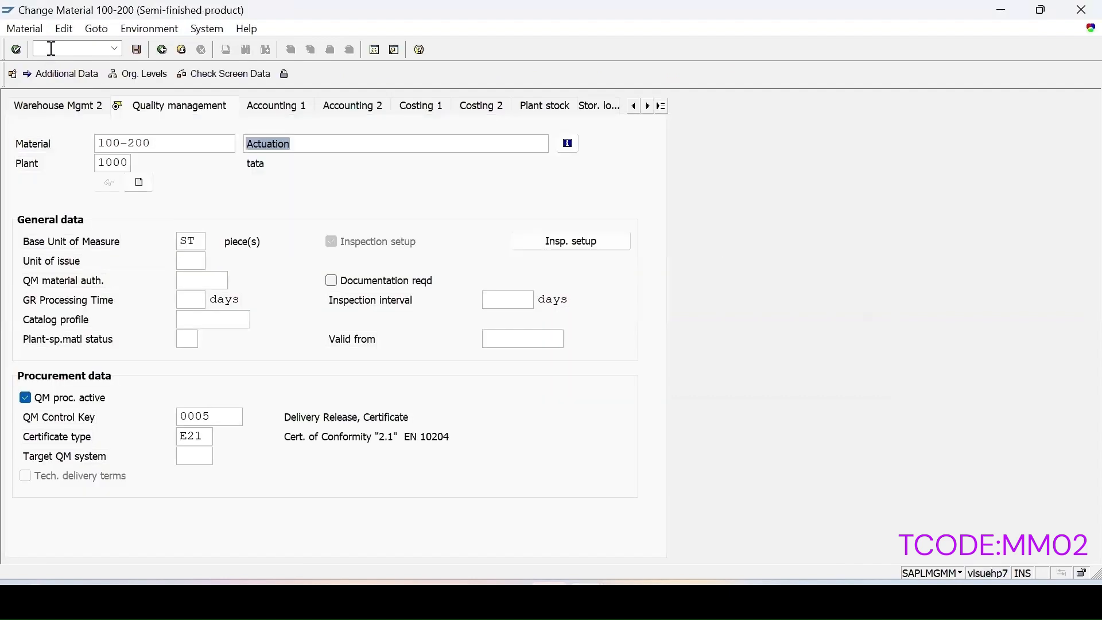
click(576, 246)
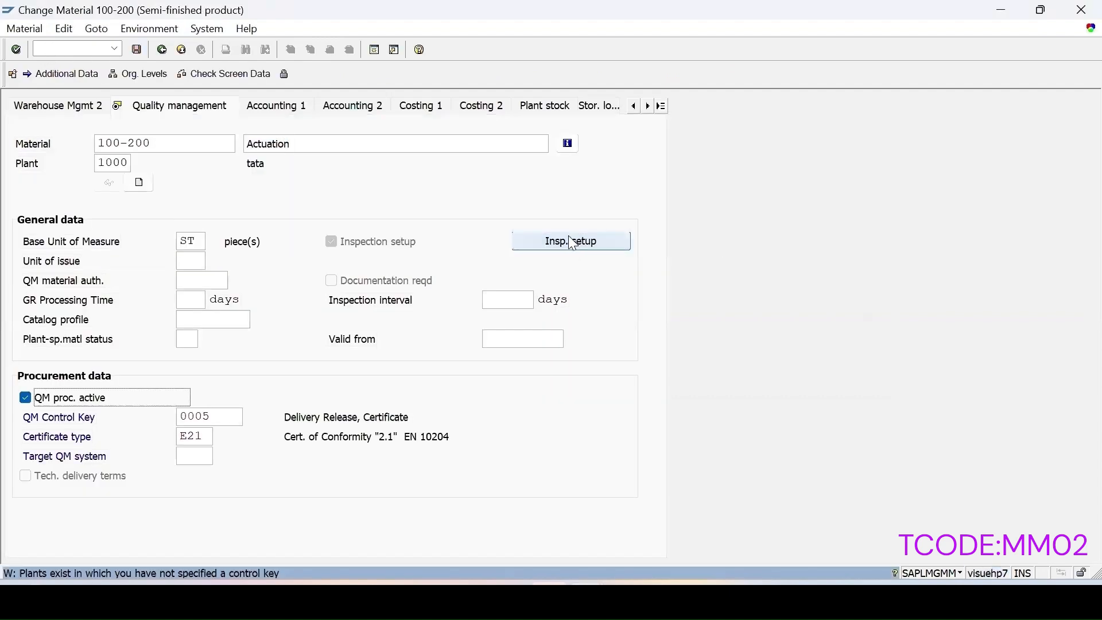
click(573, 244)
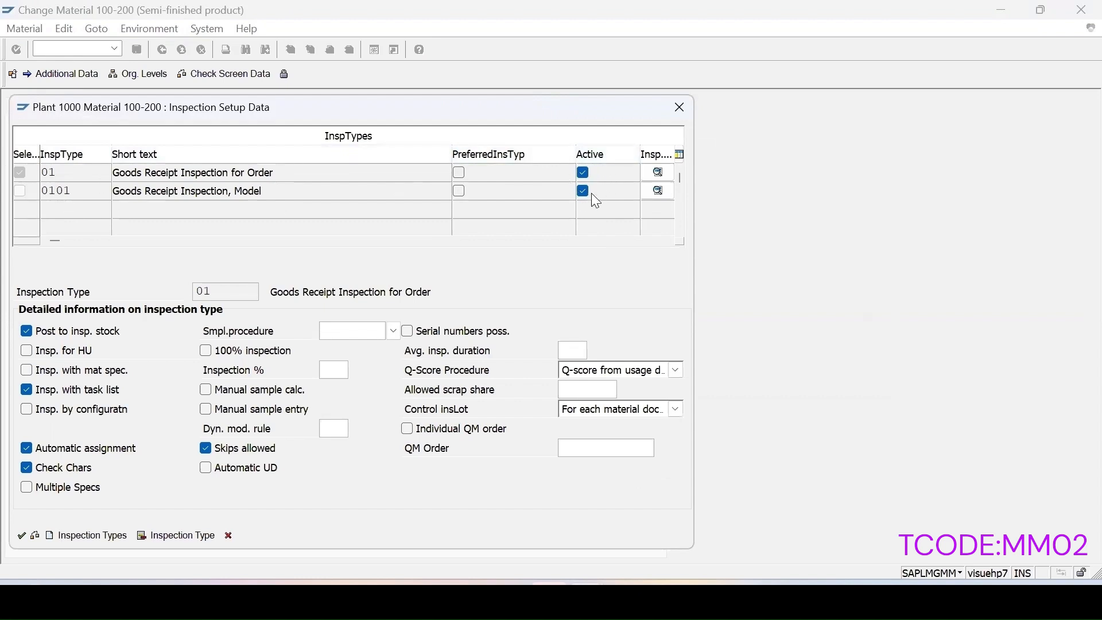
click(680, 107)
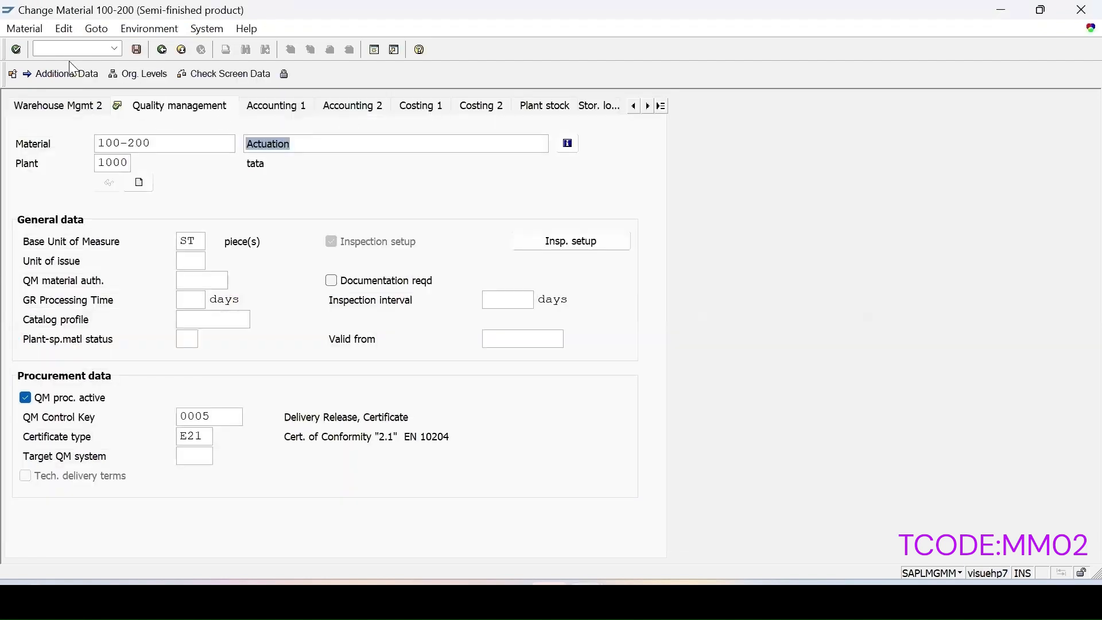
Step: Open the Q-info record for material 100-200, vendor 1000 and plant 1000 in QI02 and review its inspection control and release data
click(41, 46)
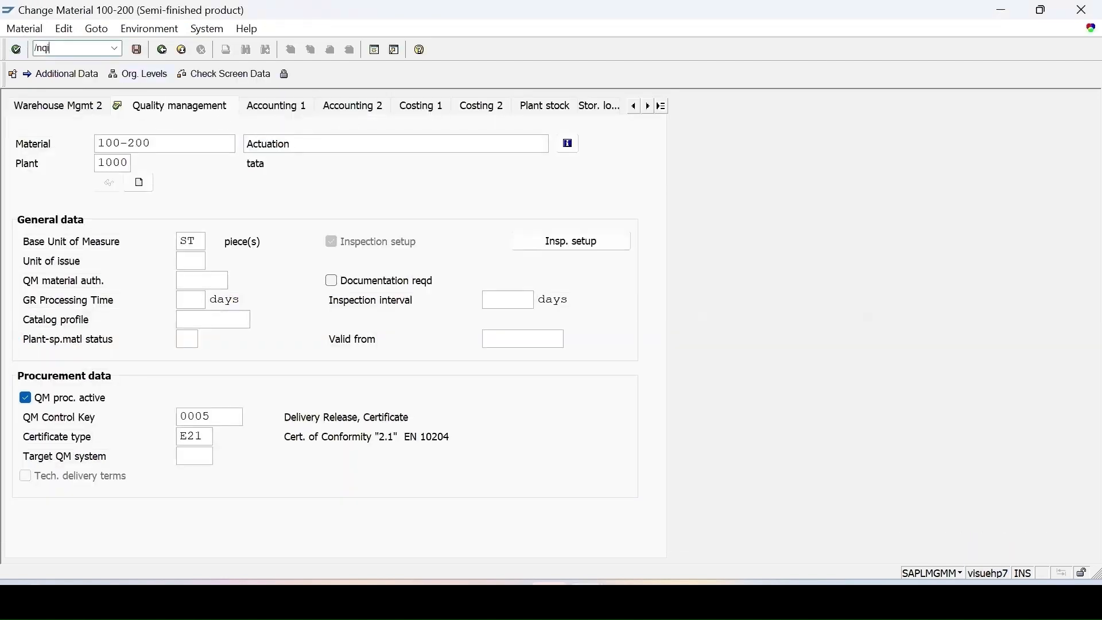
key(Return)
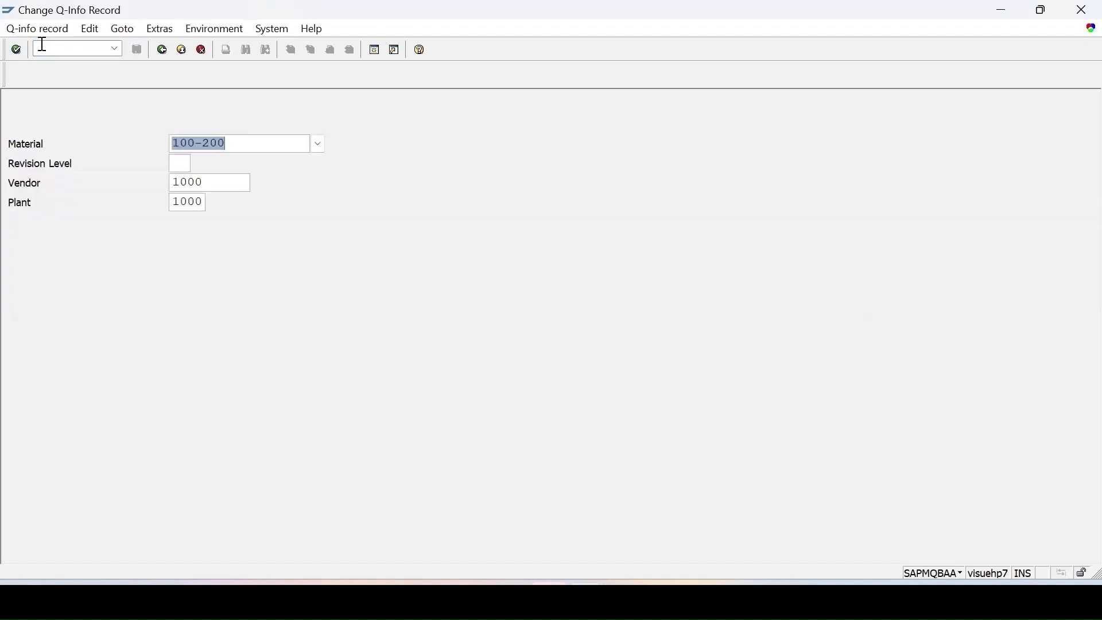
key(Return)
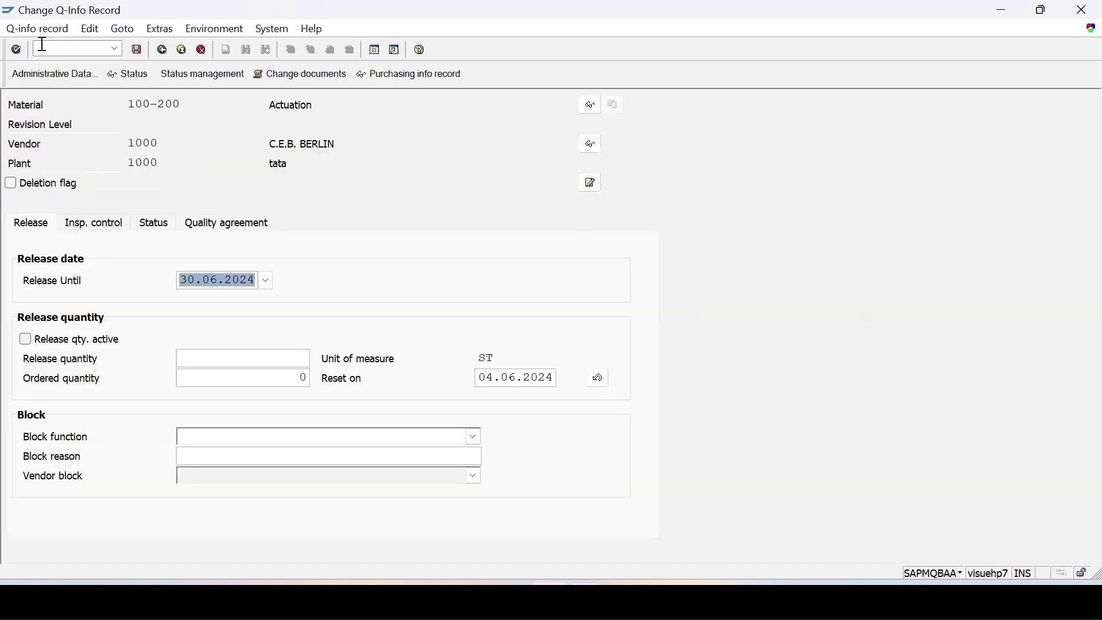
click(103, 228)
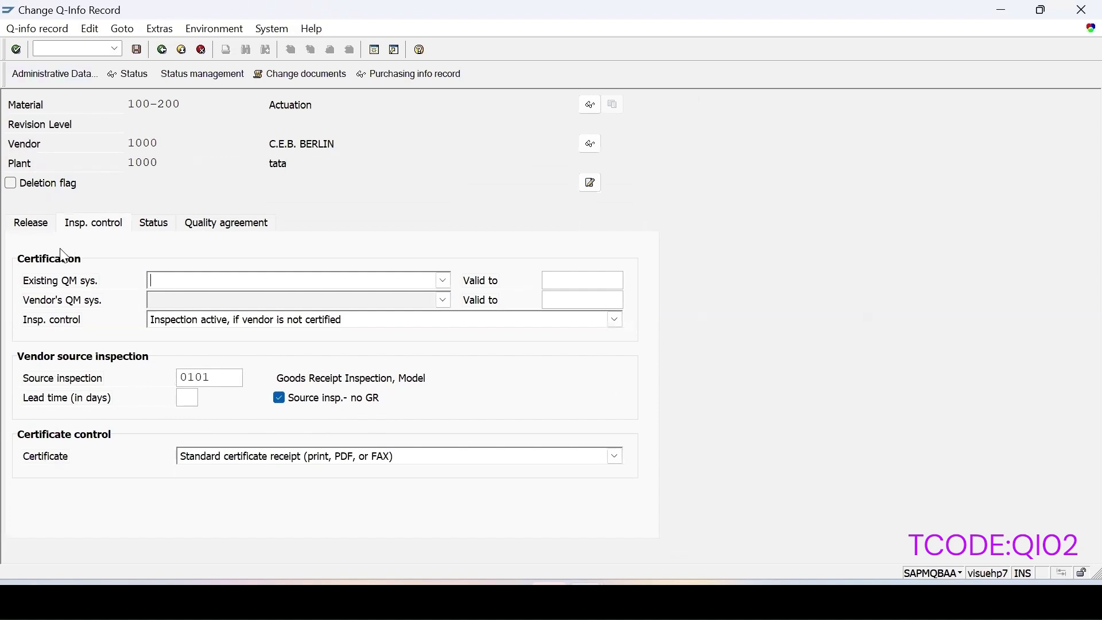
click(33, 230)
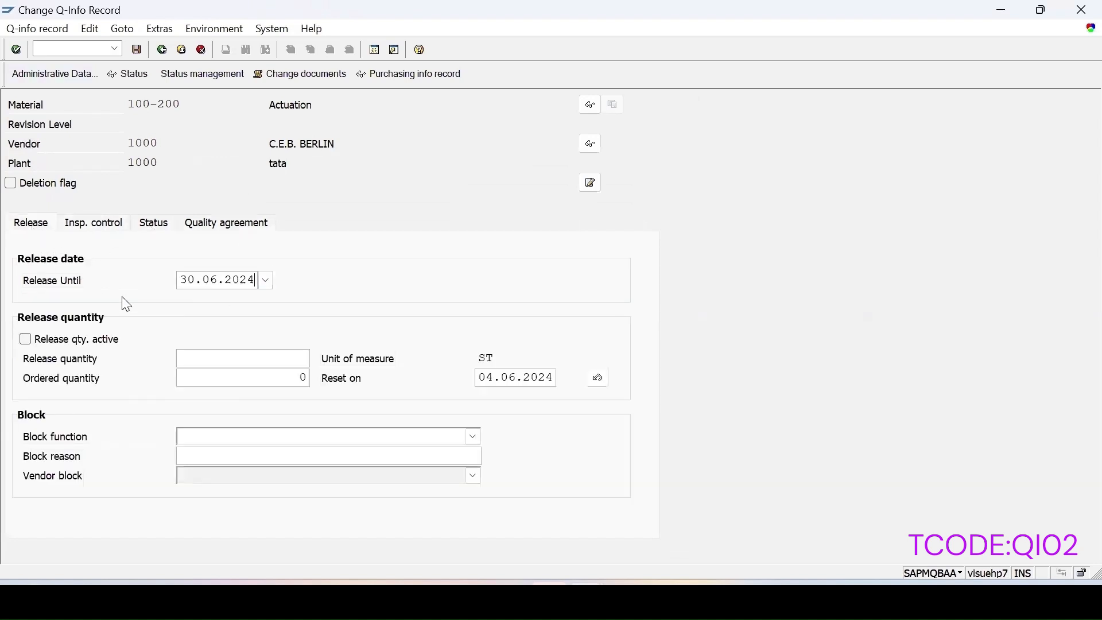
Step: Set the Q-info record's Release Until date to 03.03.2024 and save the record, accepting the warnings
click(268, 280)
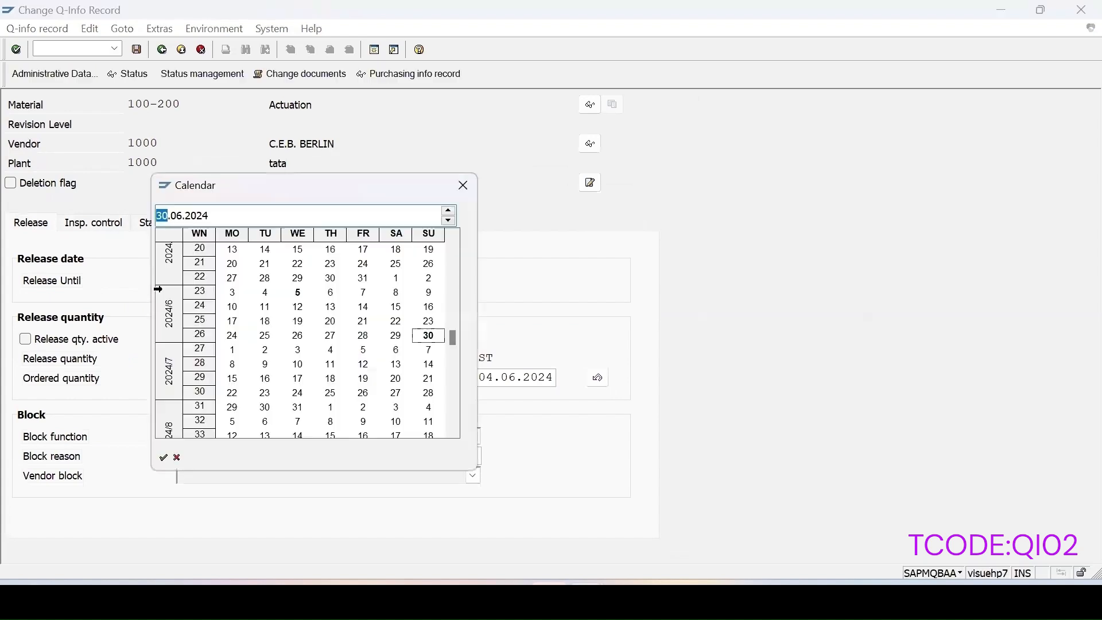
click(264, 307)
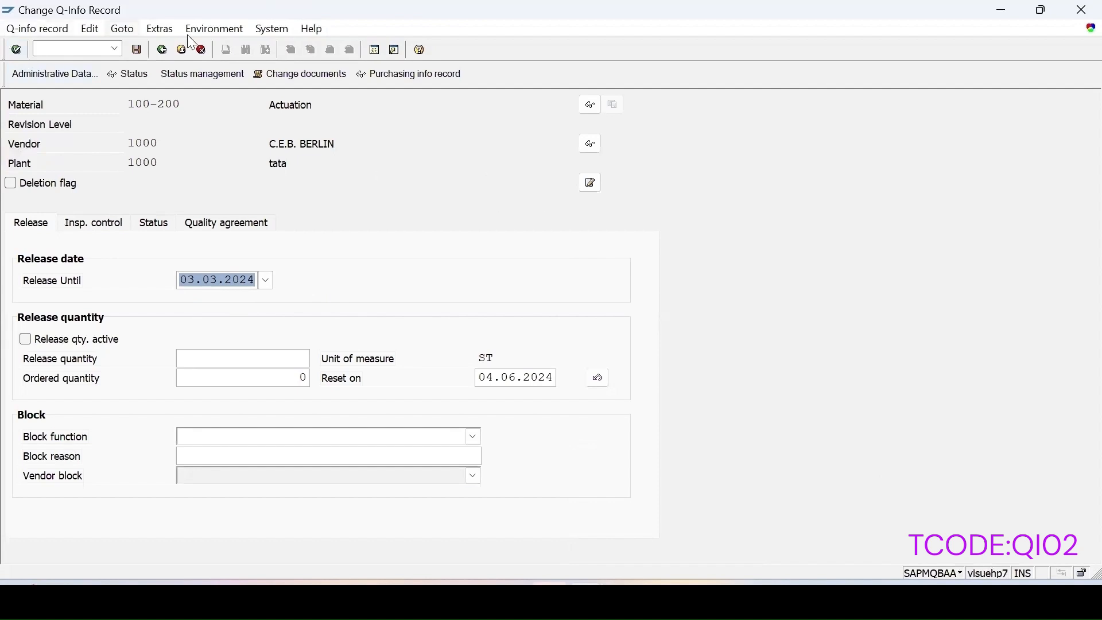
click(138, 51)
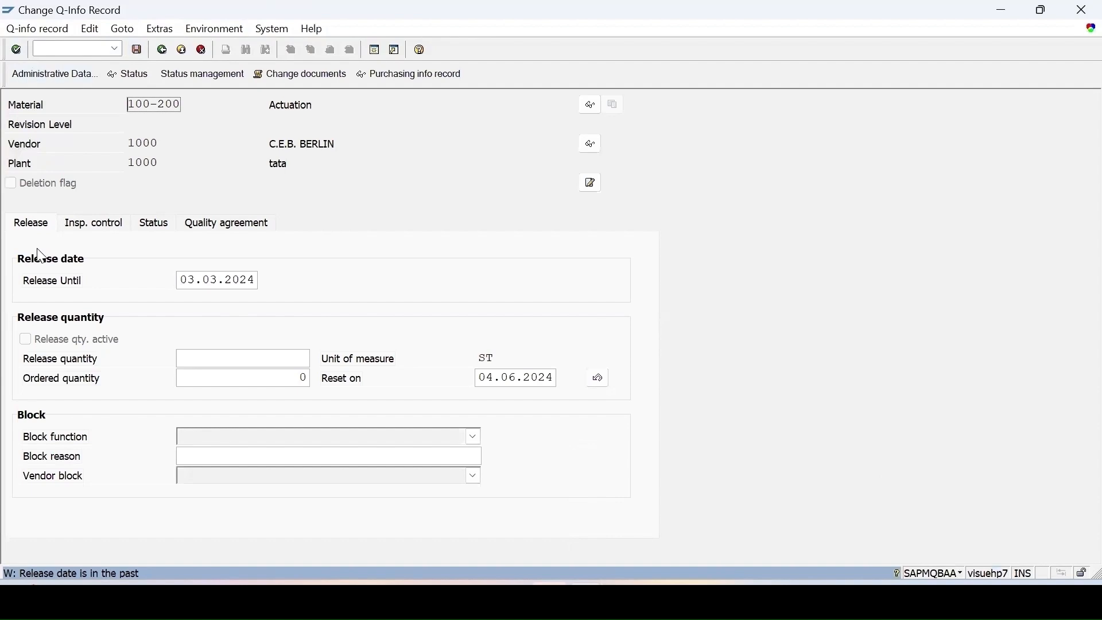
key(Return)
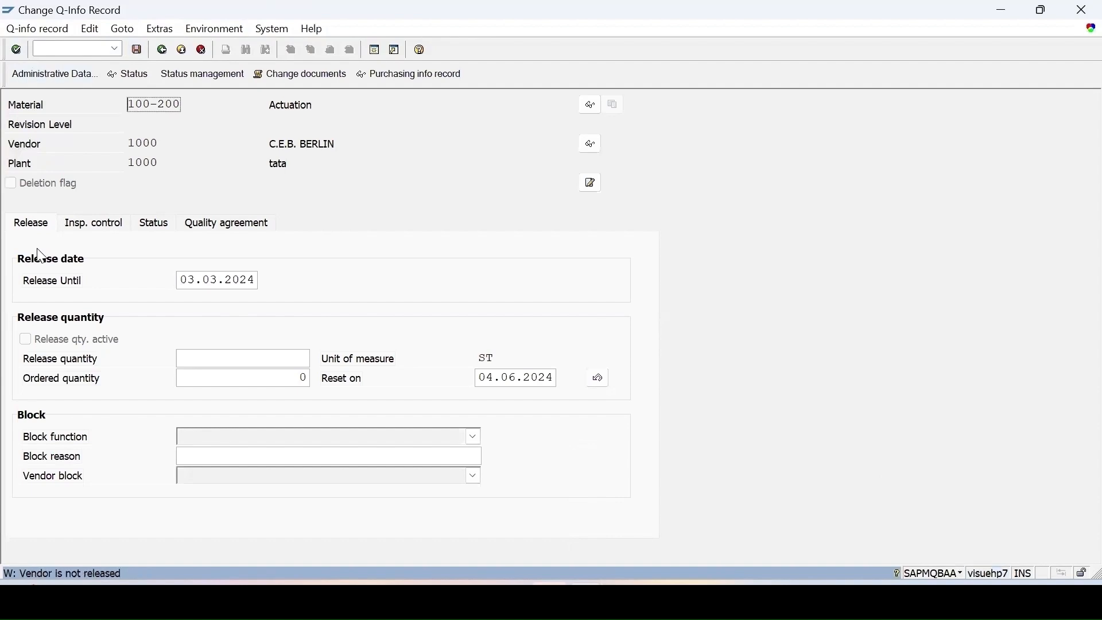
key(Return)
Step: Start a standard purchase order in ME21N for vendor 1000 with purchasing organization 1000, purchasing group 001 and company code 1000
key(ctrl+slash)
text(/nme21n)
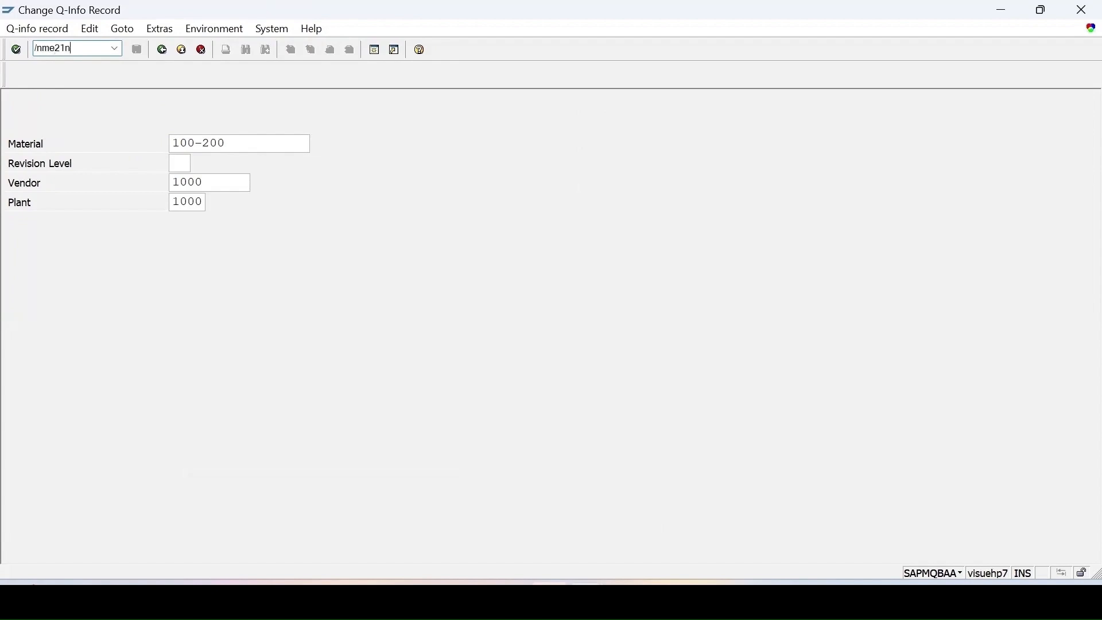
key(Return)
click(620, 110)
click(614, 123)
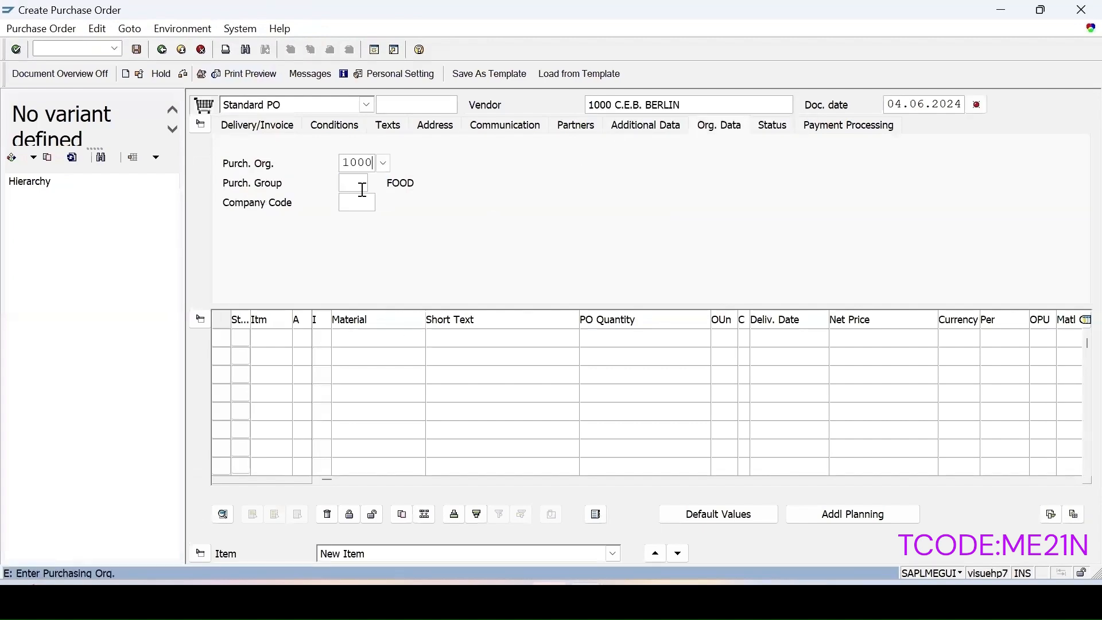
click(363, 190)
click(359, 198)
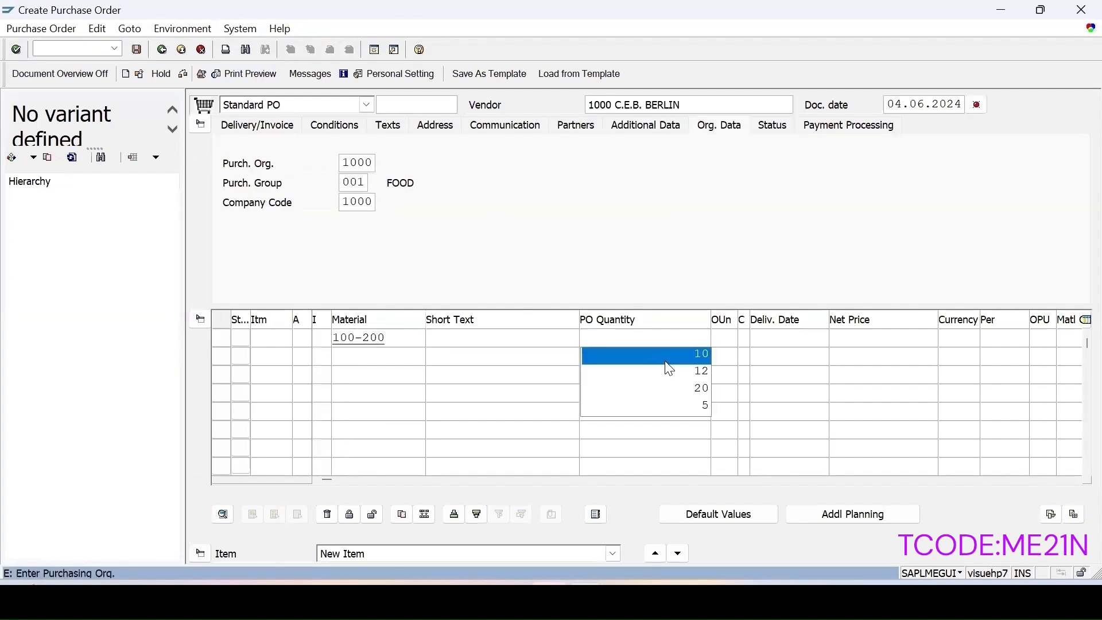
Step: Enter an item for 10 ST of material 100-200 in plant 1000 and check the purchase order
click(672, 355)
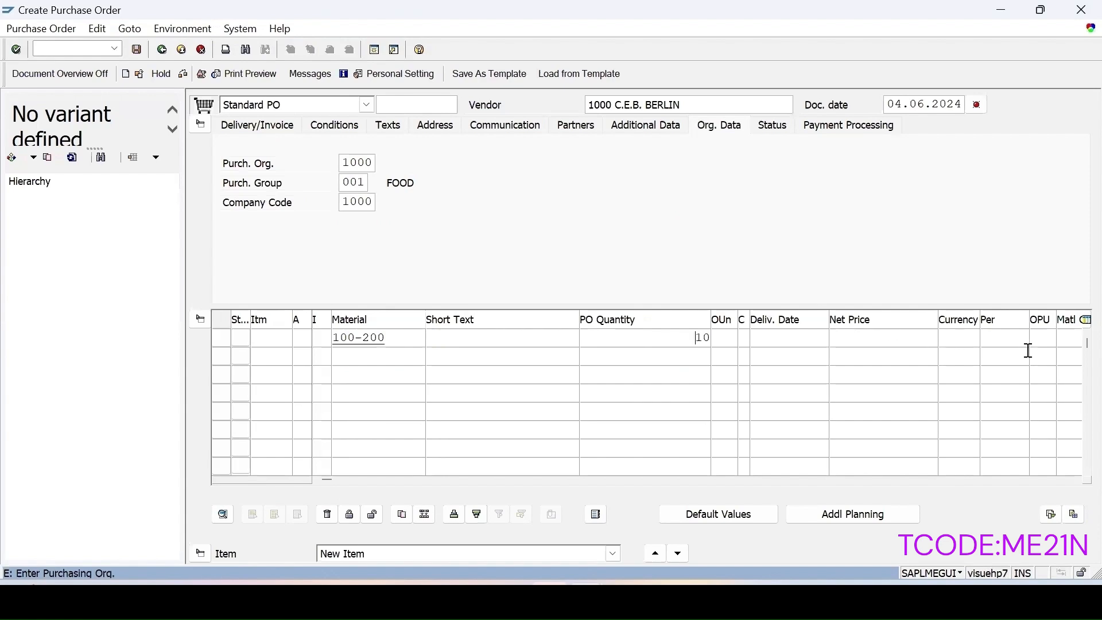
key(Return)
key(Return)
click(899, 184)
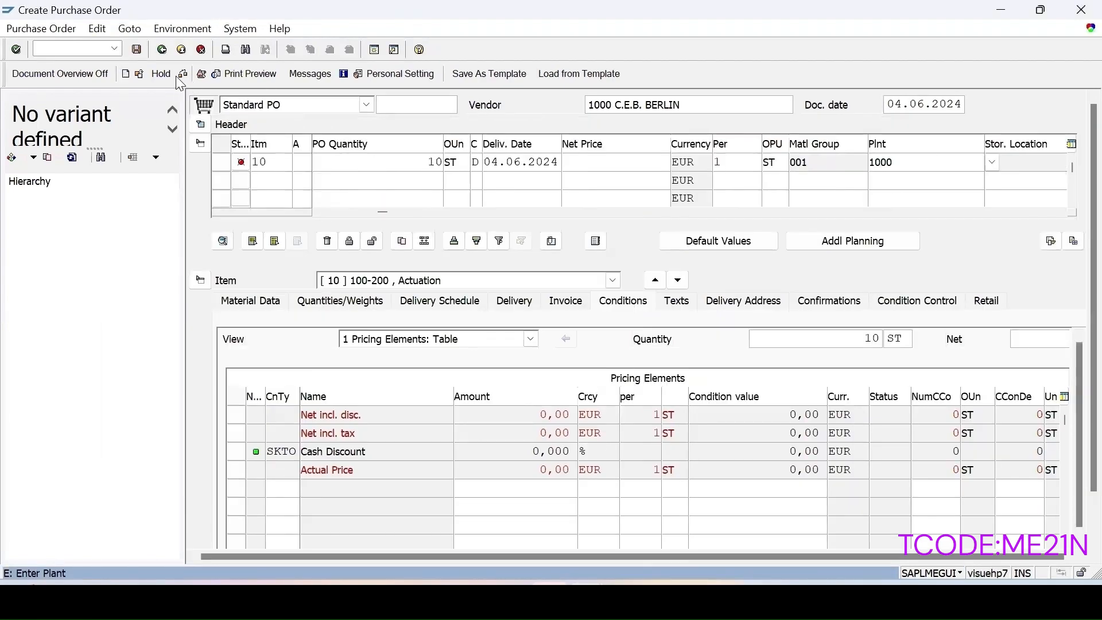
click(183, 78)
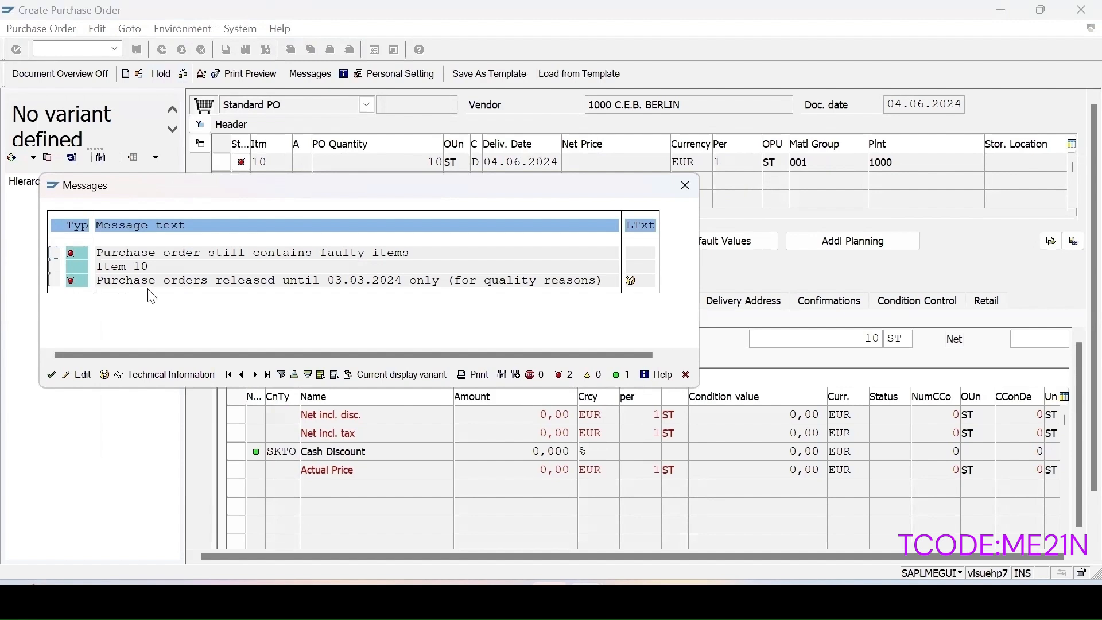
Step: Close the purchase order check messages and display the Q-info record for material 100-200, vendor 1000 and plant 1000 in QI03
click(221, 280)
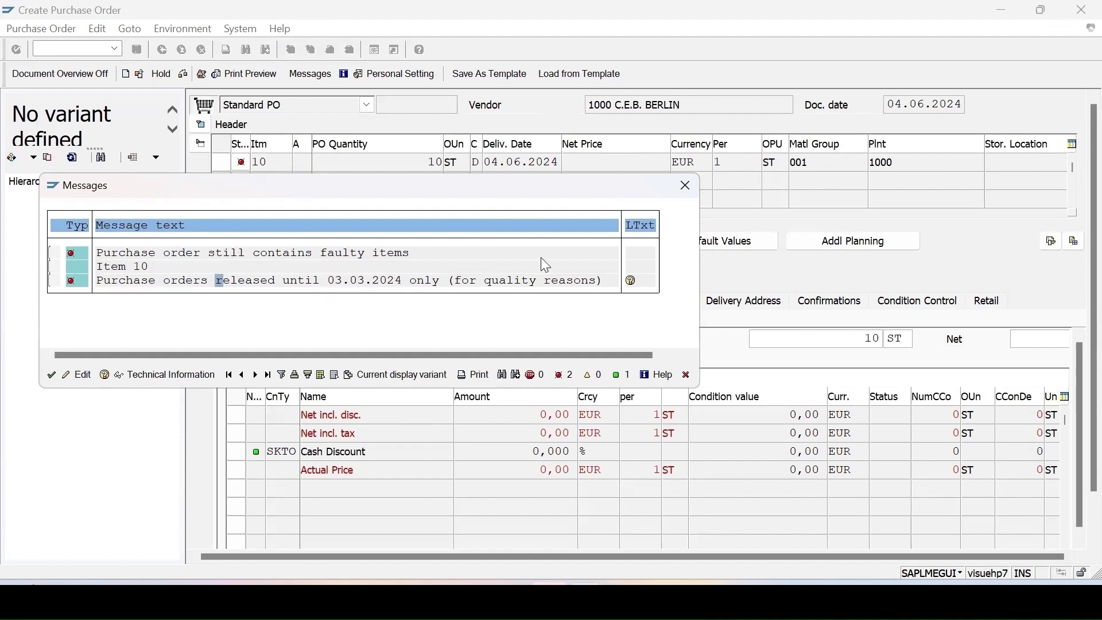
click(687, 187)
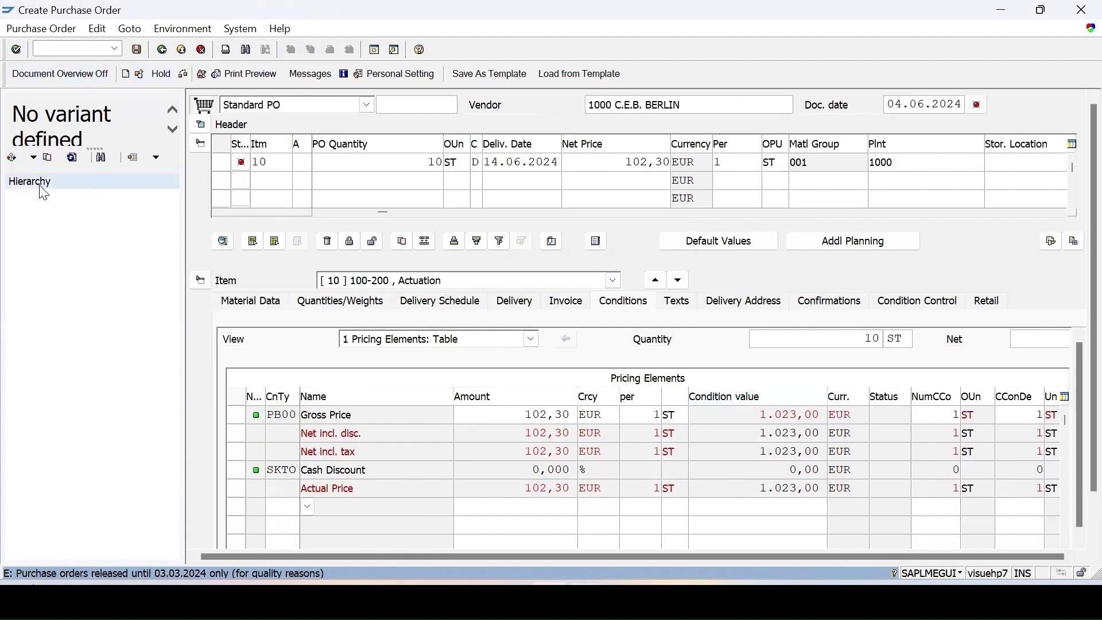
click(58, 49)
text(/nqi03)
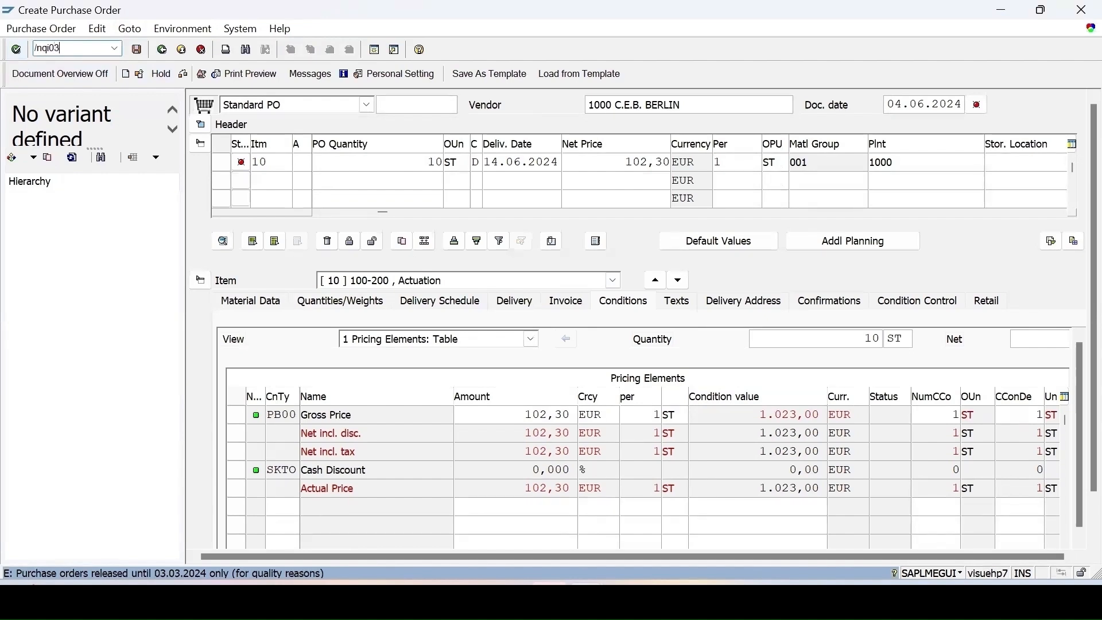
key(Return)
key(Return)
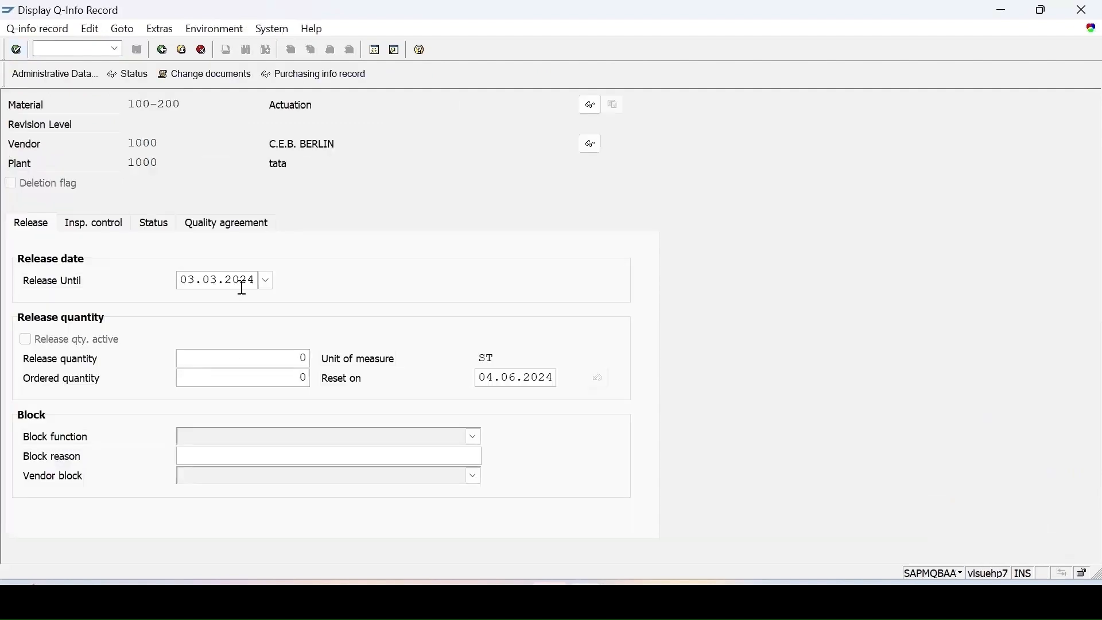
Step: Switch the Q-info record for material 100-200 to change mode and set its Release Until date to 30.06.2024
click(162, 50)
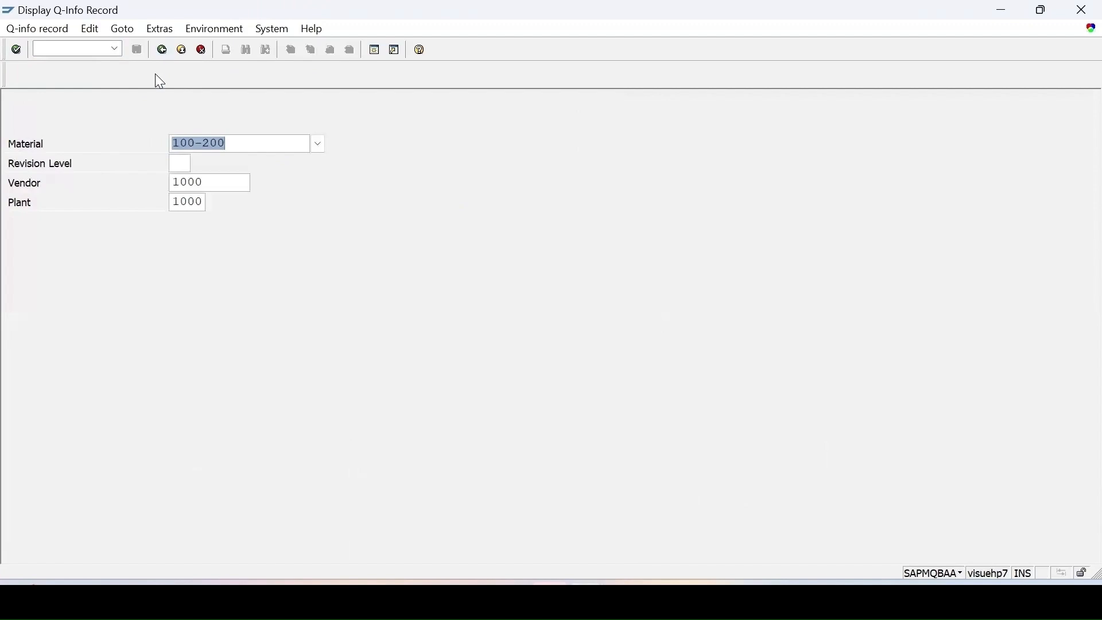
click(25, 29)
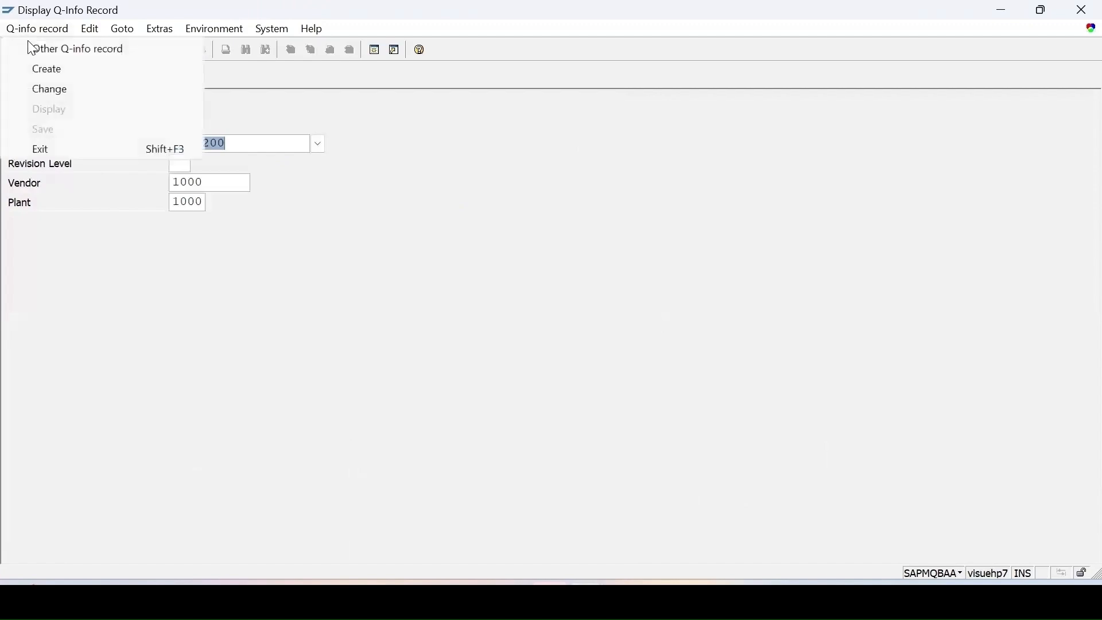
click(54, 93)
key(Return)
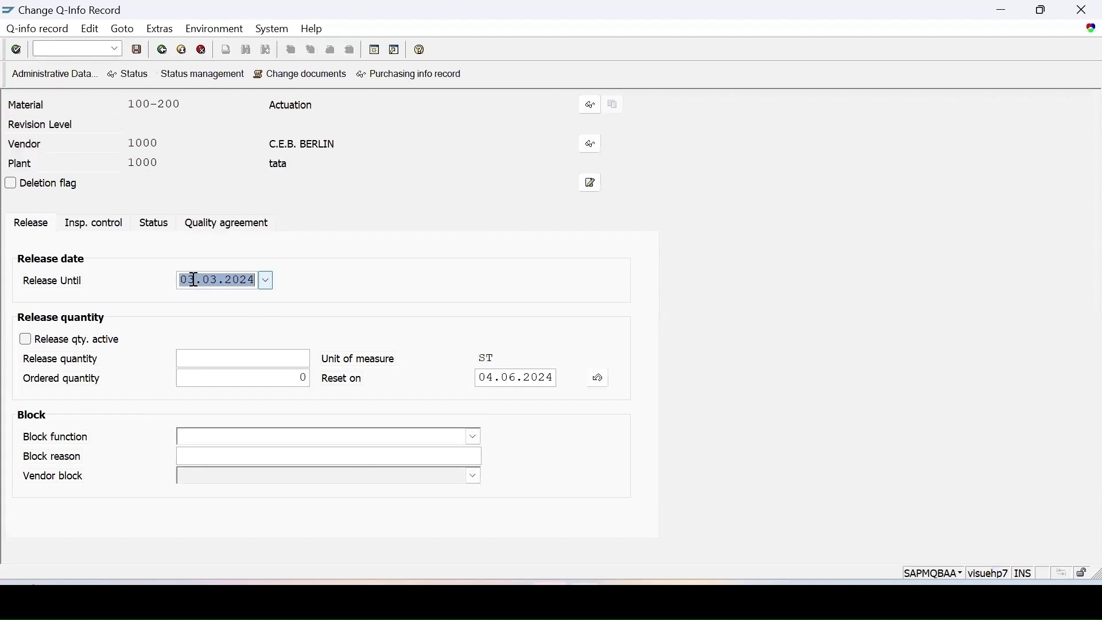
drag(199, 282, 127, 277)
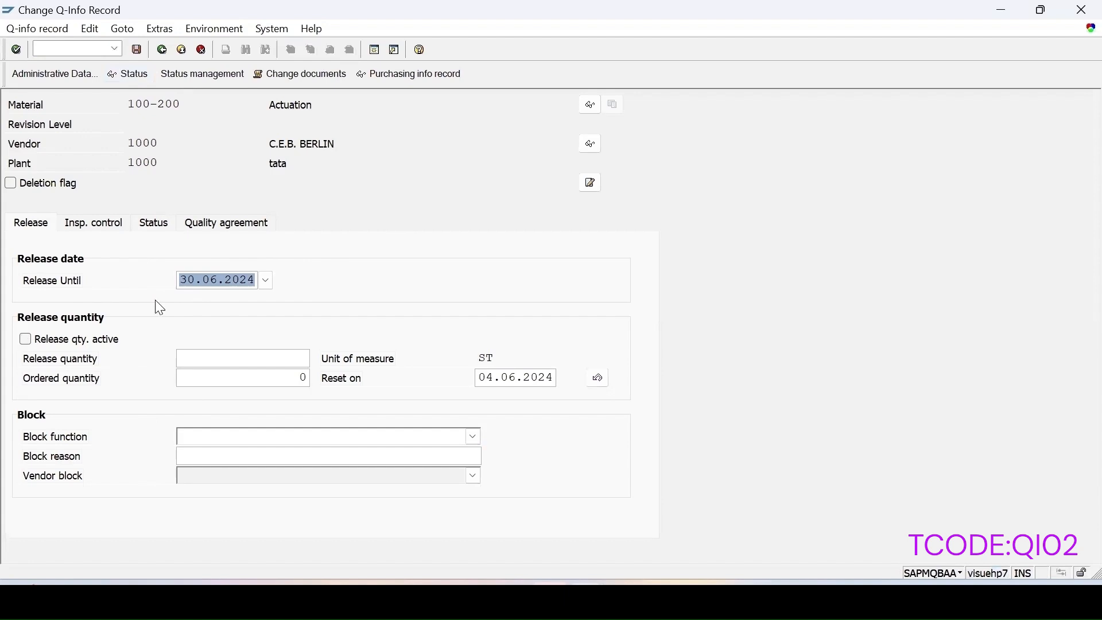
Step: Set the Q-info record's release quantity to 500 ST, activate the release quantity check and save the record
click(198, 359)
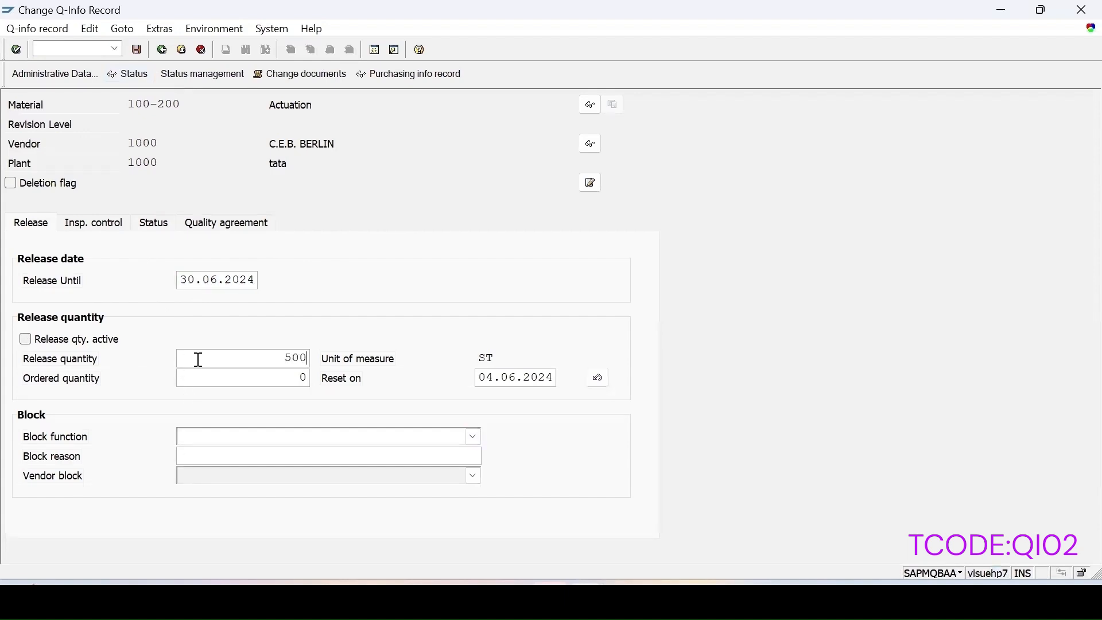
key(Return)
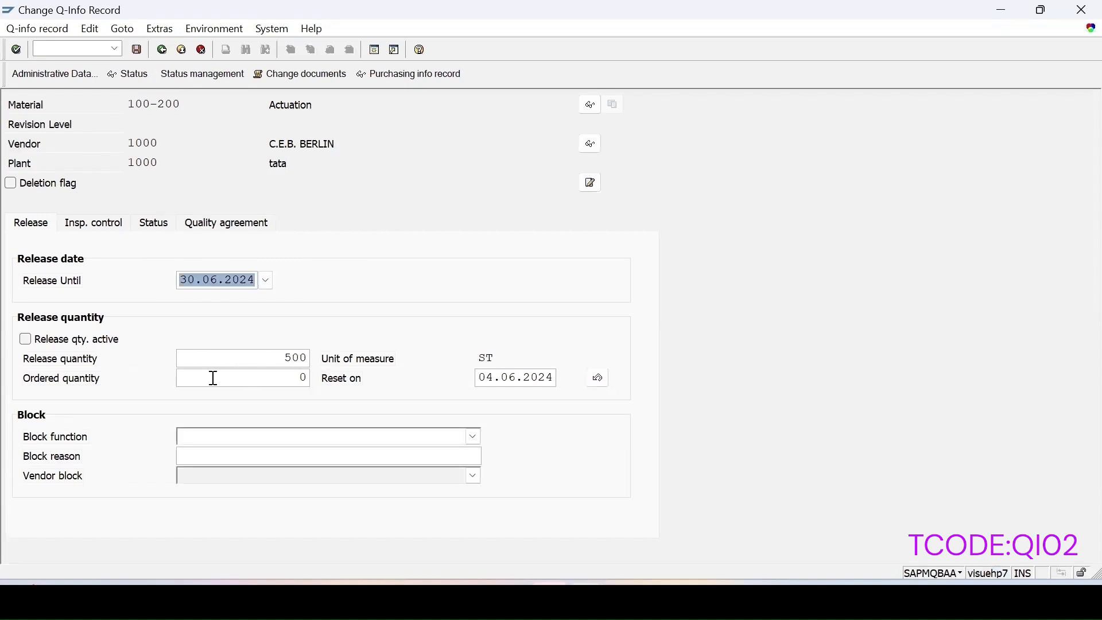
click(39, 340)
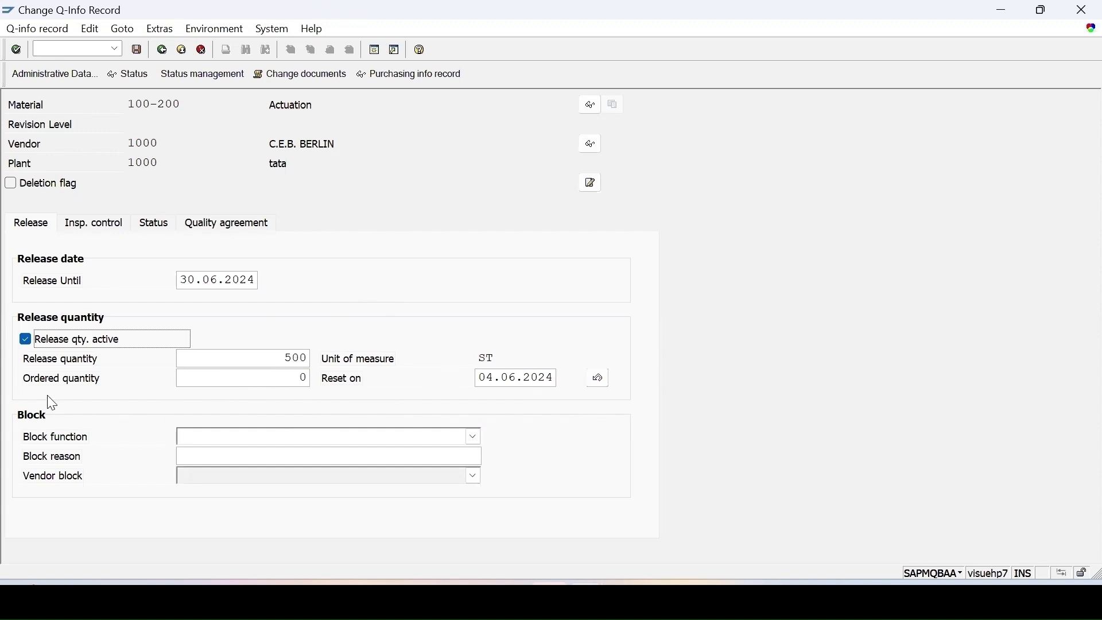
click(138, 52)
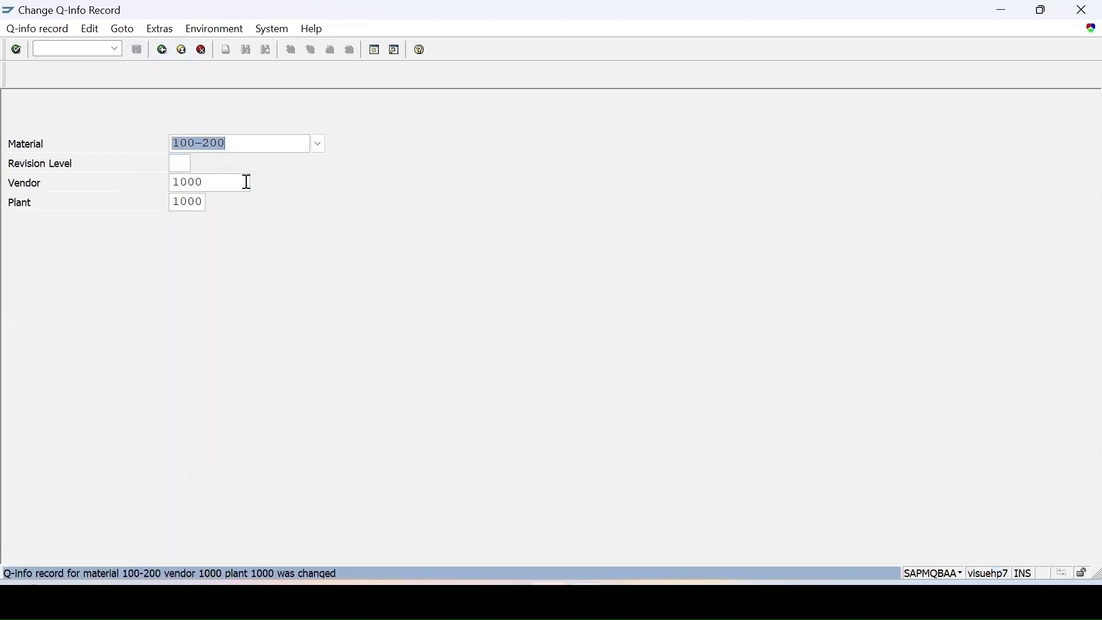
Step: Start a new standard purchase order in ME21N for vendor 1000 with purchasing organization 1000, purchasing group 001 and company code 1000
click(115, 50)
click(67, 75)
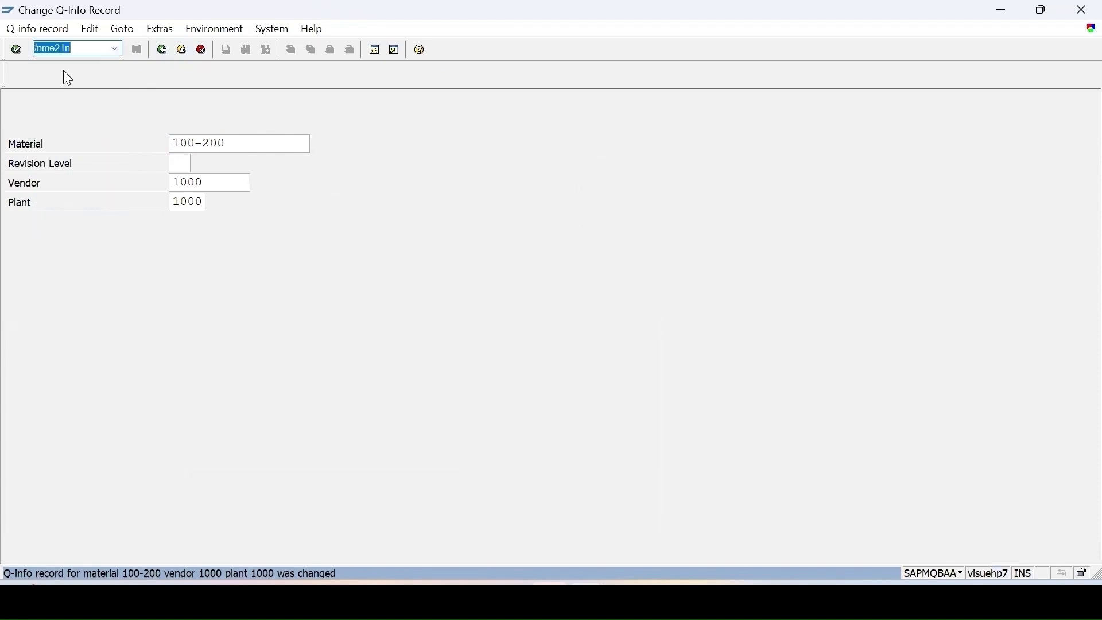
key(Return)
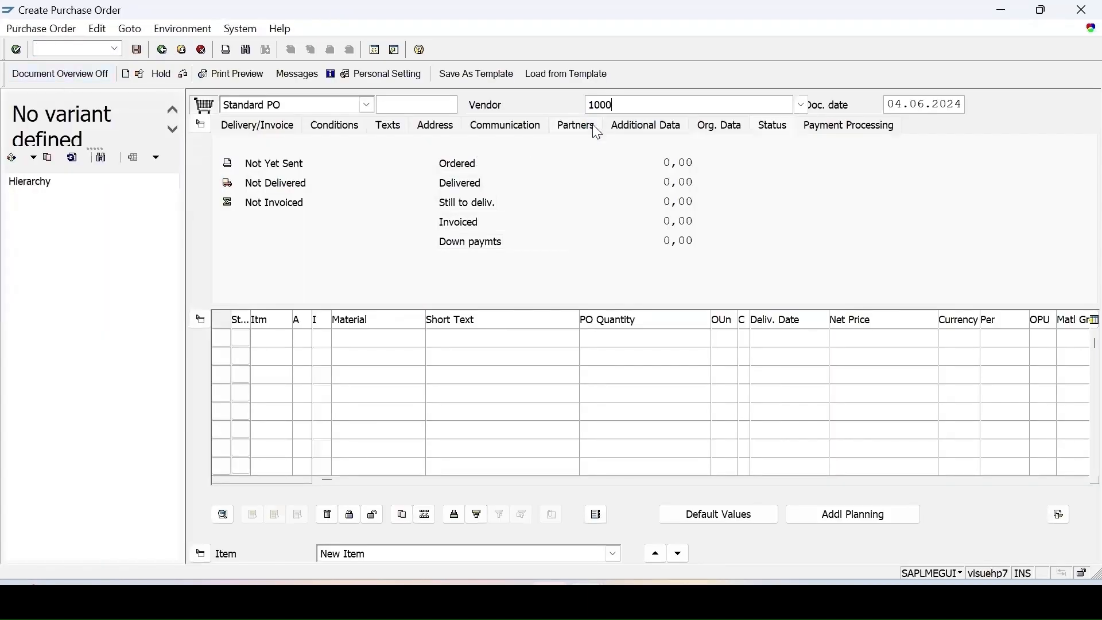
key(Return)
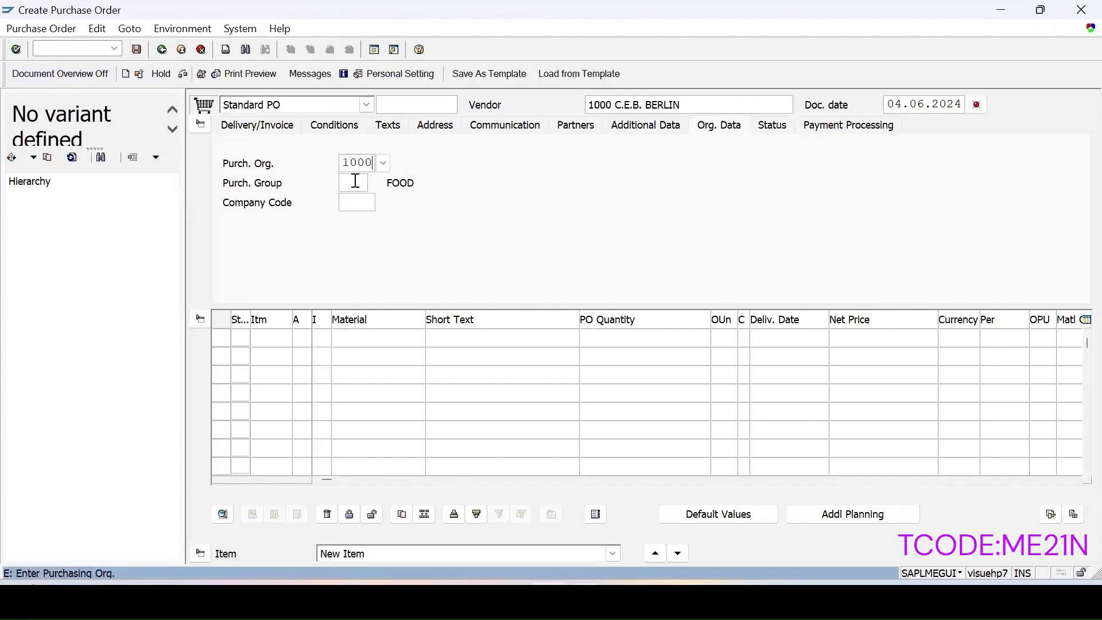
click(355, 182)
click(349, 195)
click(352, 201)
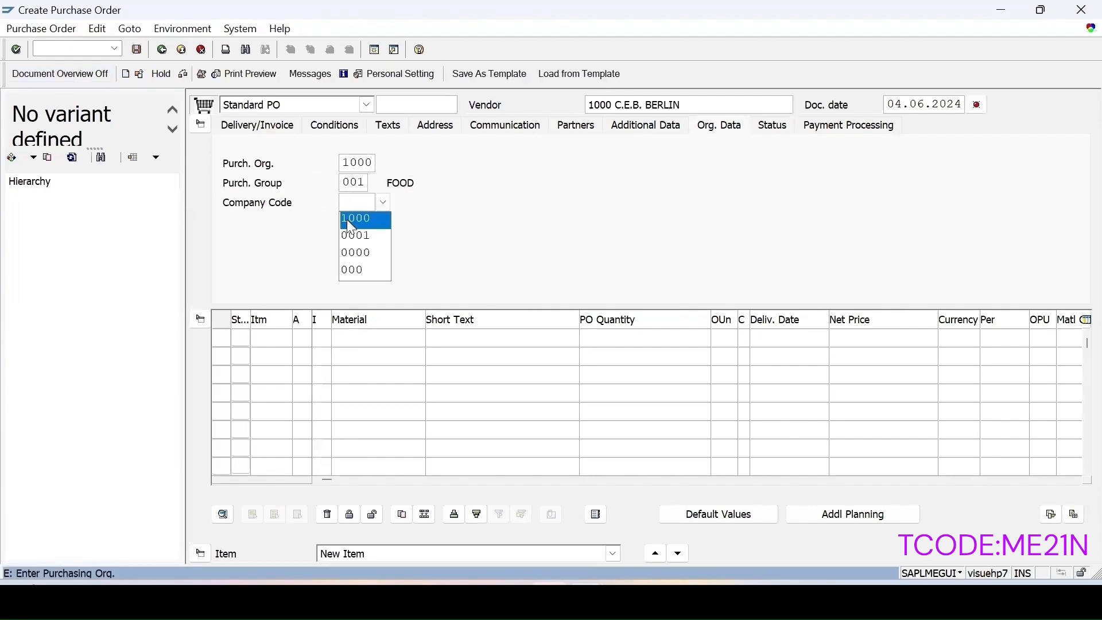
click(351, 220)
Step: Enter an item for 300 ST of material 100-200 in plant 1000, then check and save the purchase order
click(353, 338)
click(356, 353)
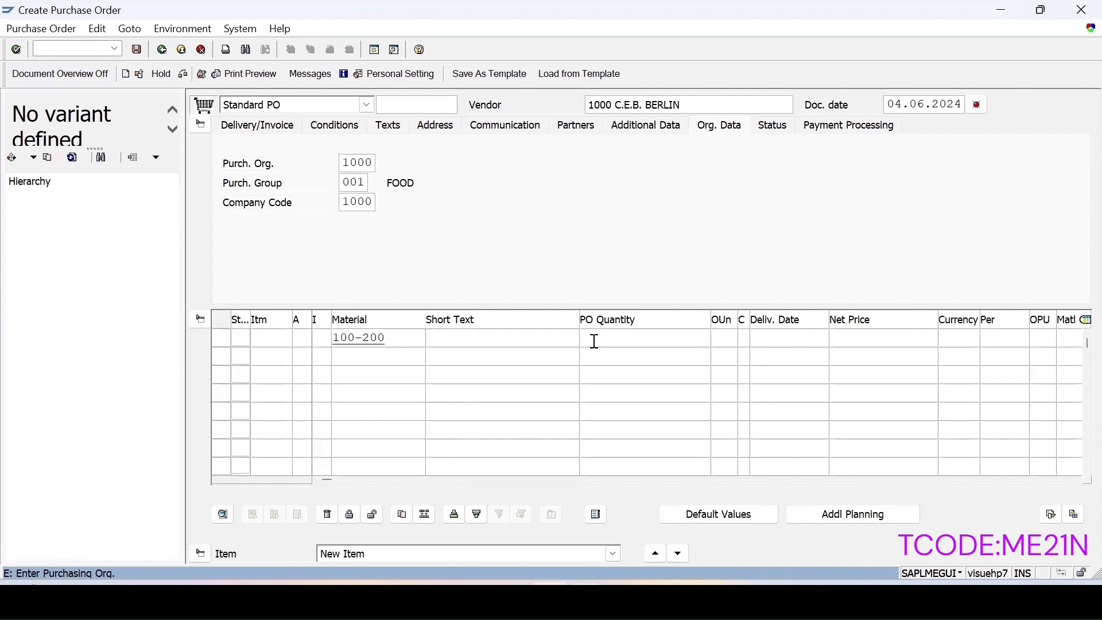
key(Return)
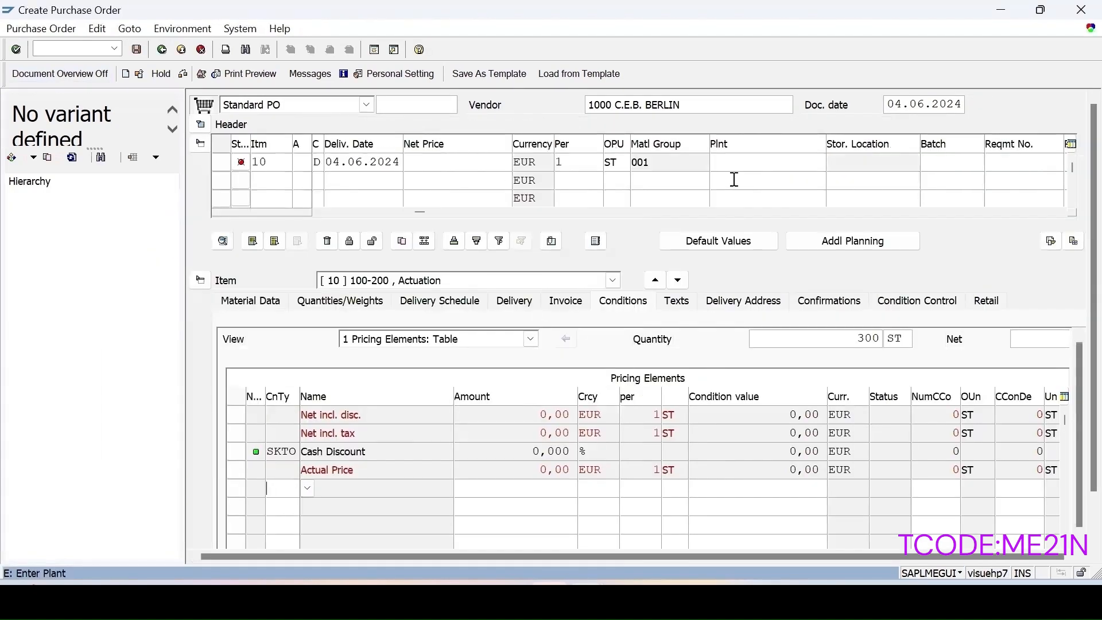
click(733, 162)
text(1000)
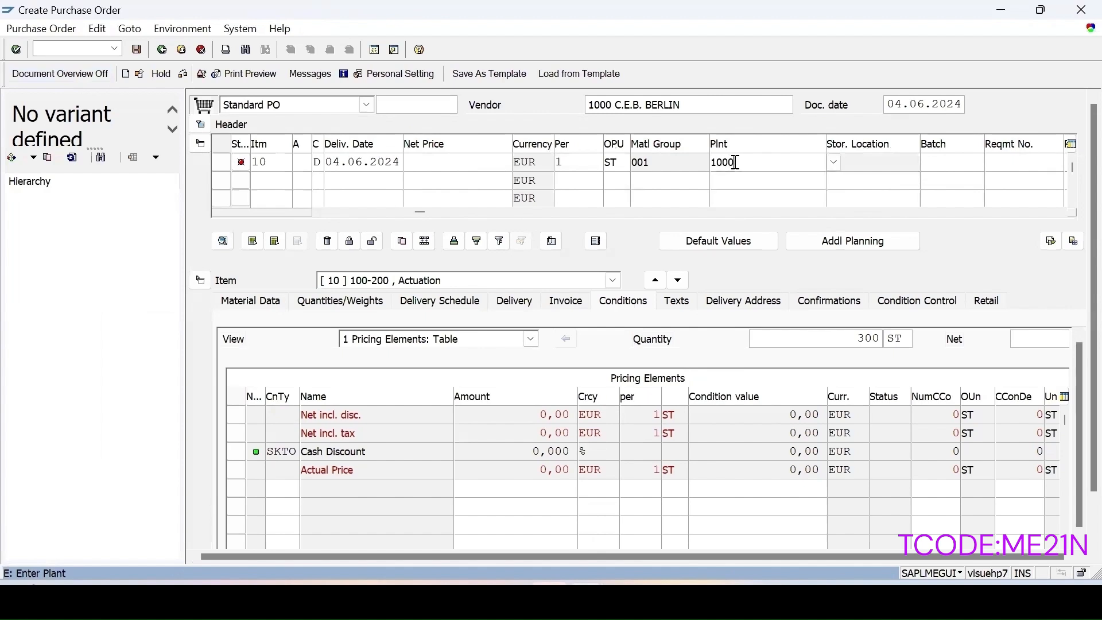
key(Return)
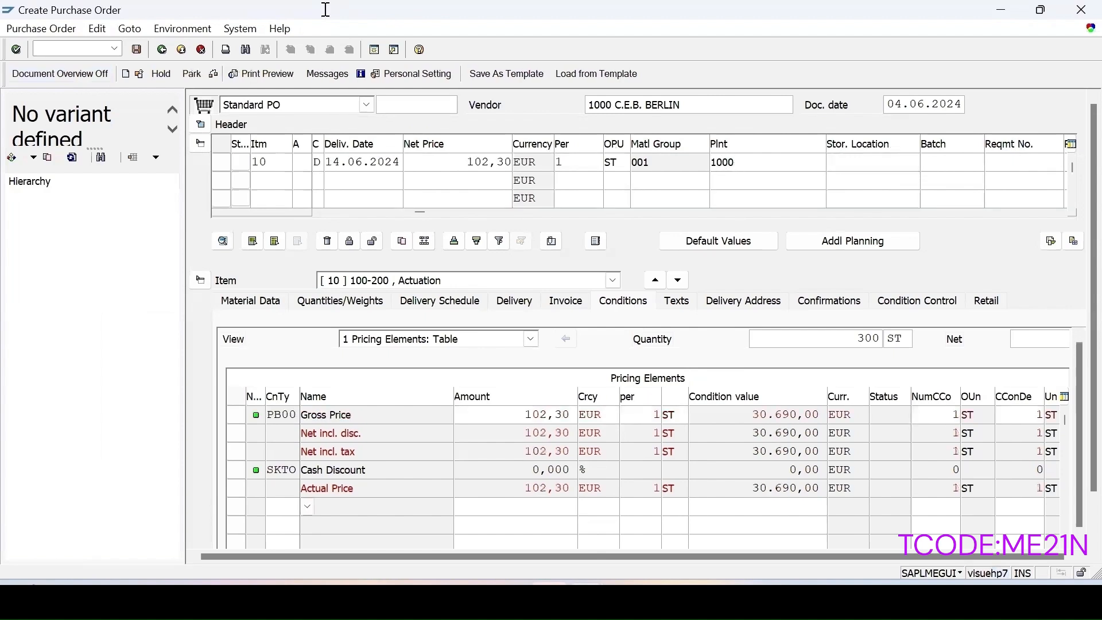
click(214, 74)
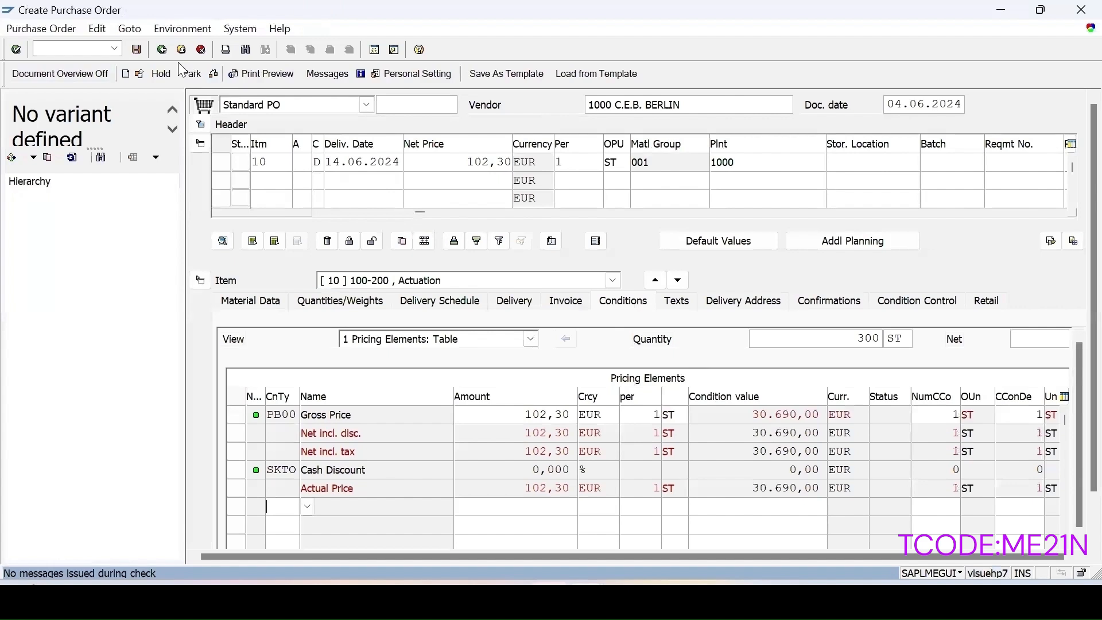
click(137, 50)
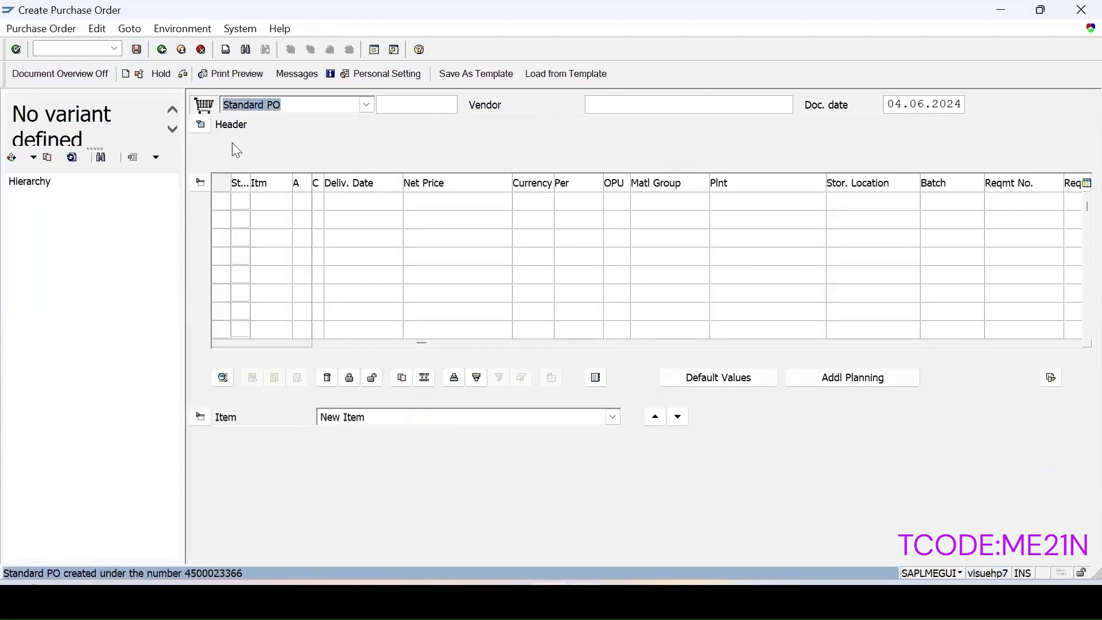
double_click(222, 576)
click(266, 332)
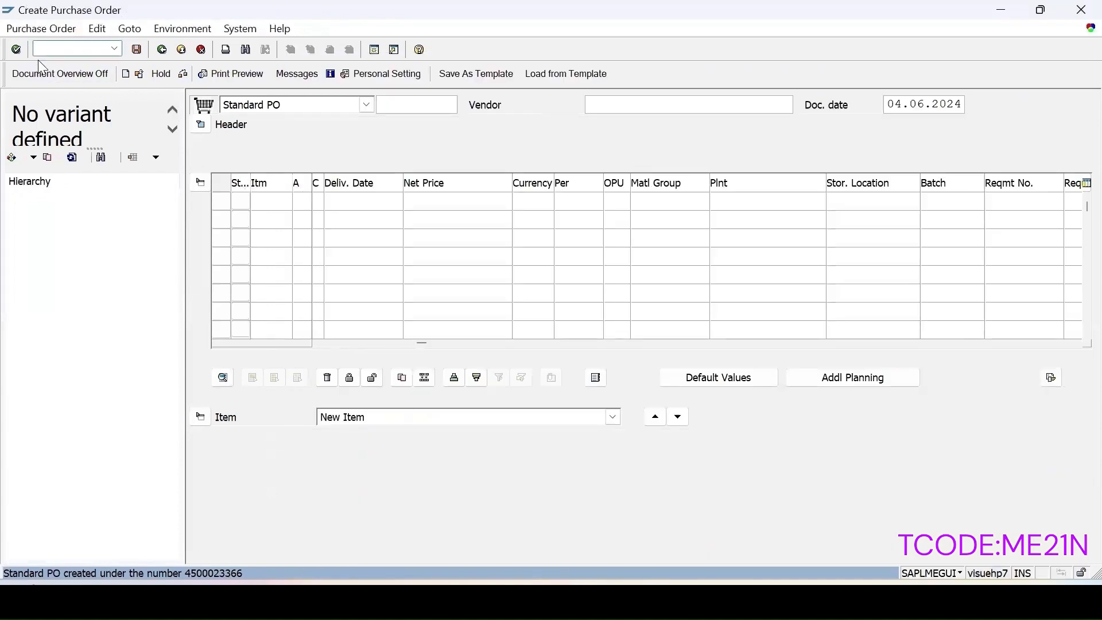
Step: Start a second standard purchase order for vendor 1000 with purchasing organization 1000, purchasing group 001 and company code 1000
click(625, 106)
text(1000)
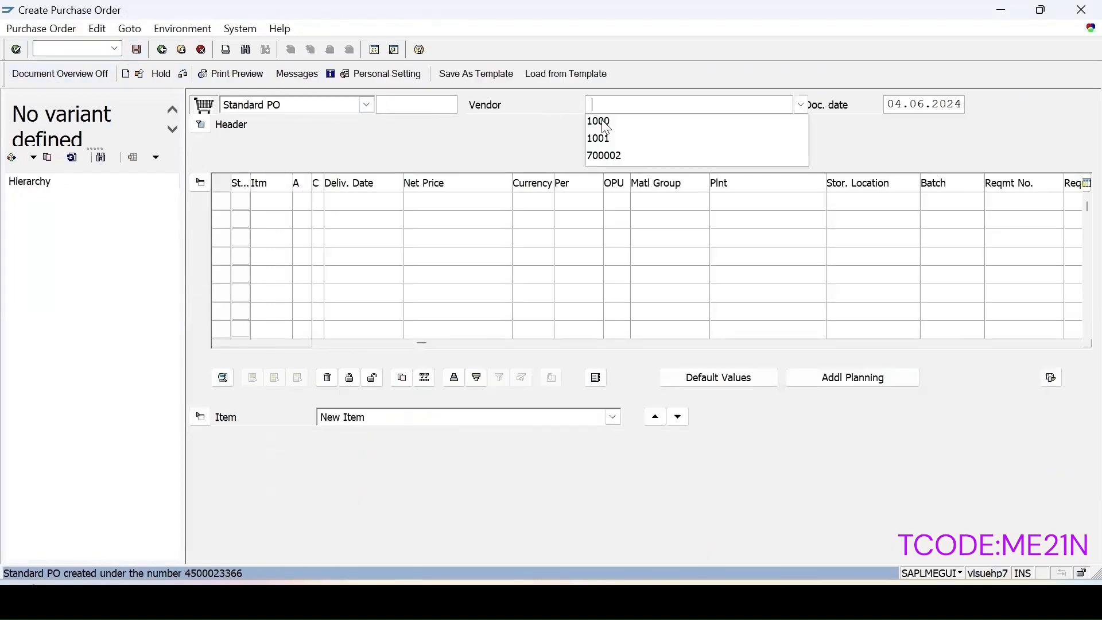
key(Return)
click(357, 163)
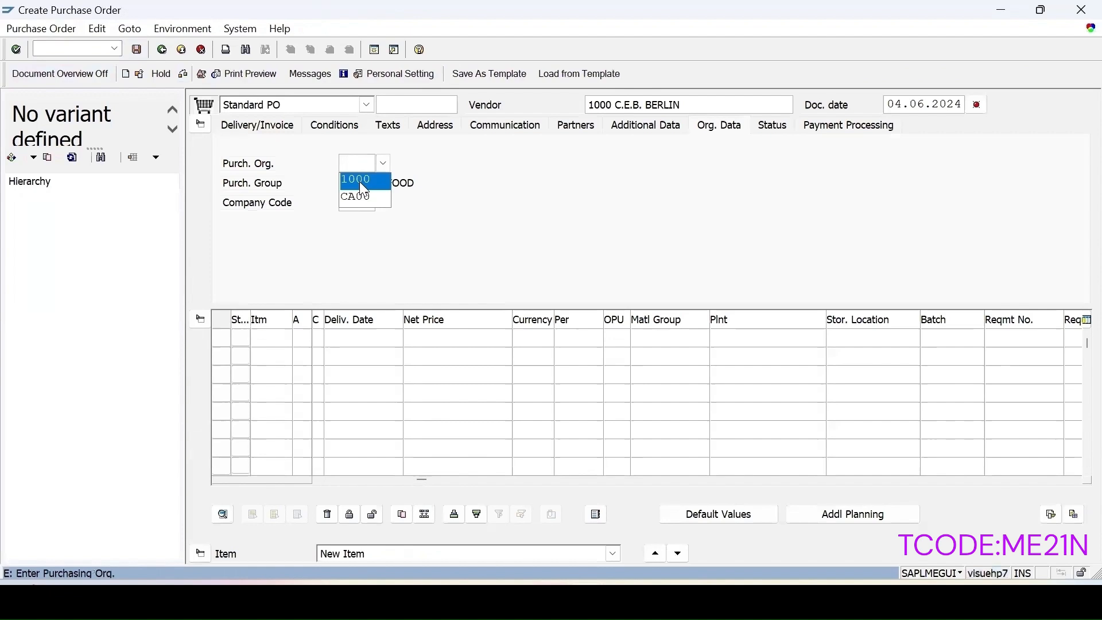
click(359, 182)
click(357, 183)
click(361, 201)
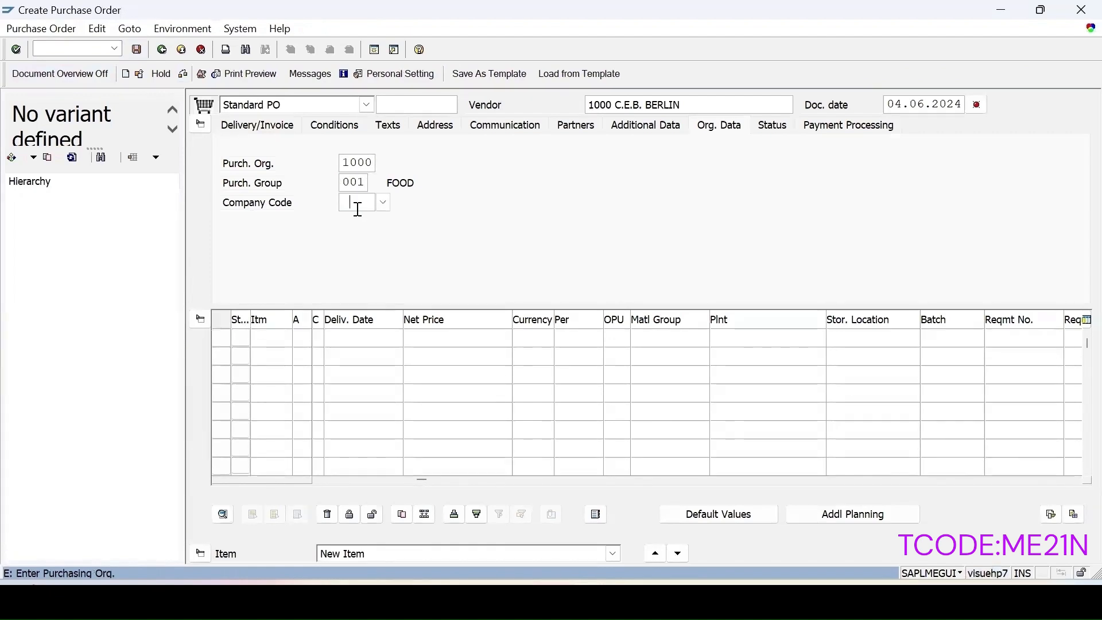
click(357, 209)
click(353, 220)
key(Return)
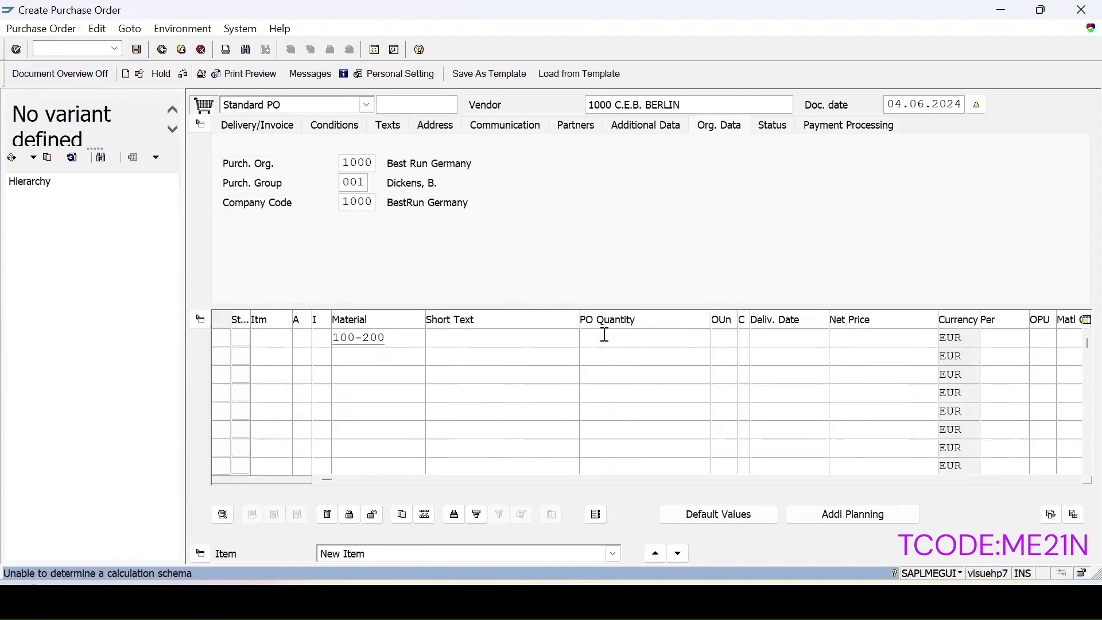
Step: Enter 300 ST of material 100-200 for plant 1000 as the second purchase order's item
click(605, 335)
text(300)
key(Return)
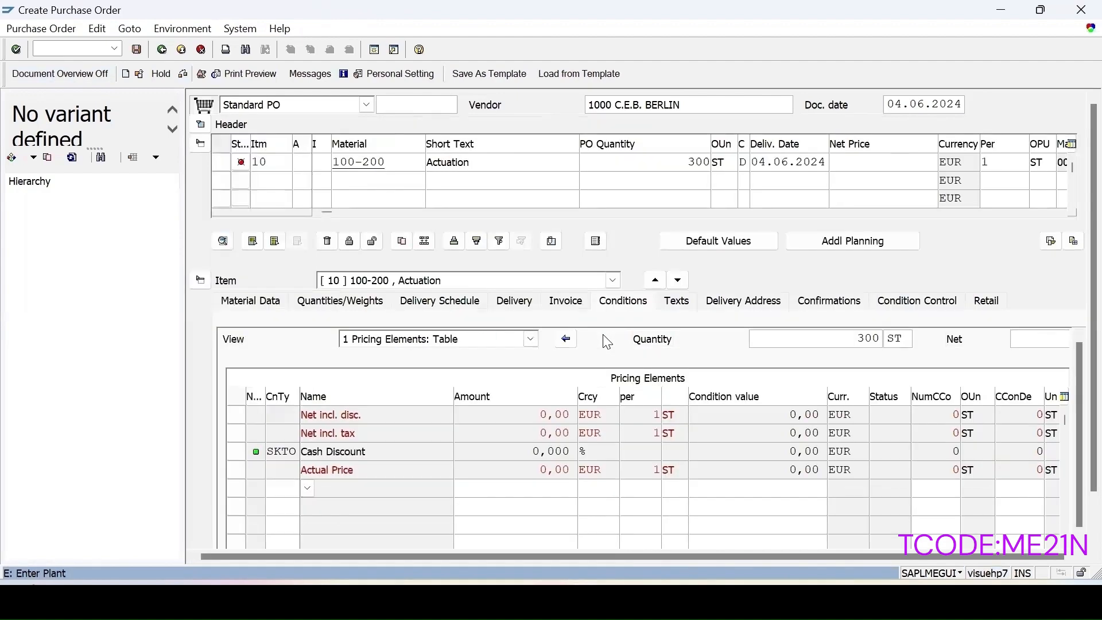
click(885, 162)
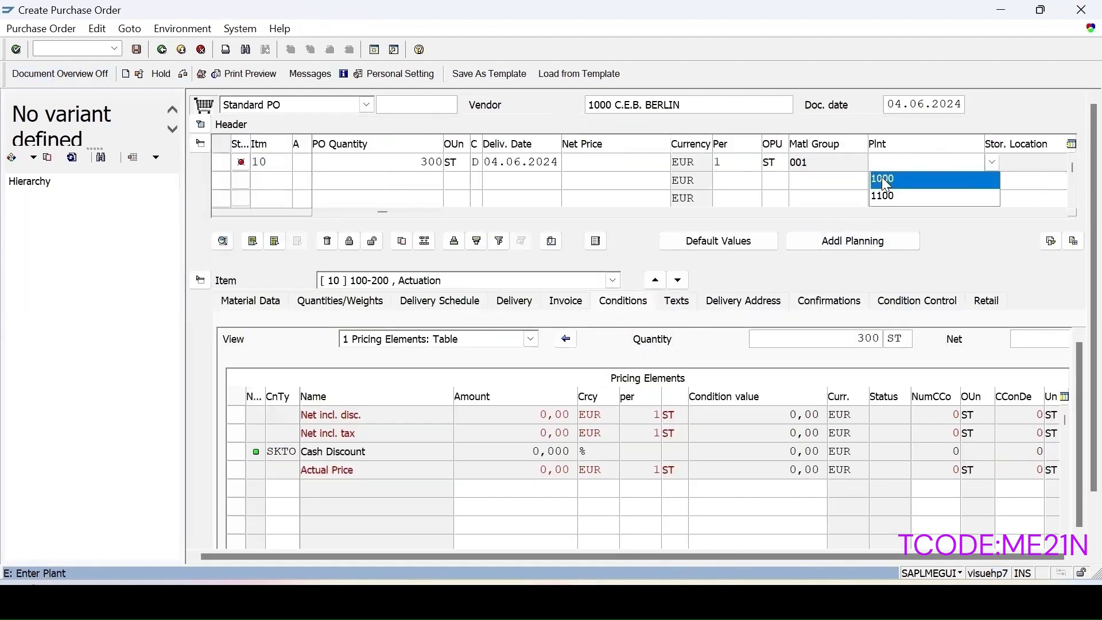
click(884, 177)
key(Return)
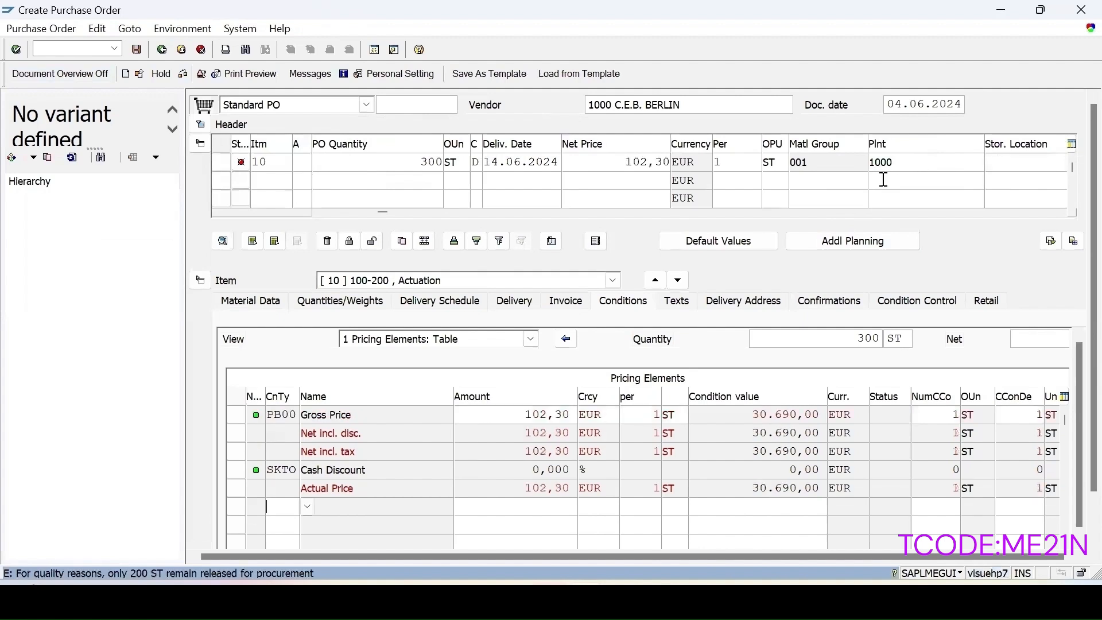
Step: Open the long text of the purchase order's quantity error message, read its diagnosis and procedure, and close it
click(99, 576)
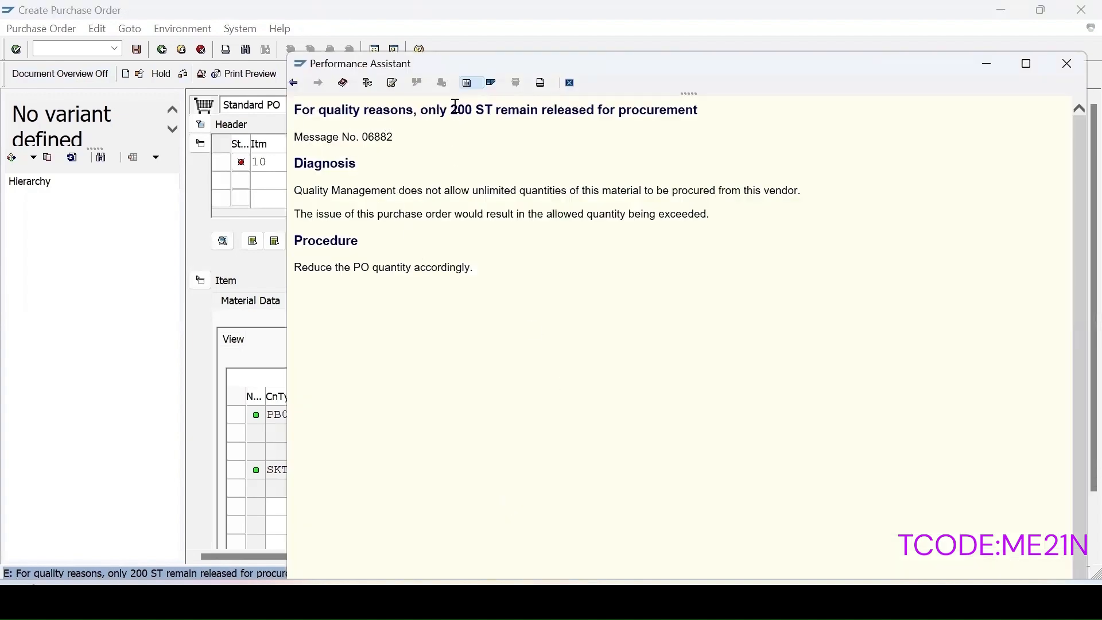
mouse_move(456, 108)
mouse_down()
mouse_move(542, 112)
mouse_move(472, 117)
mouse_up()
drag(465, 67, 463, 229)
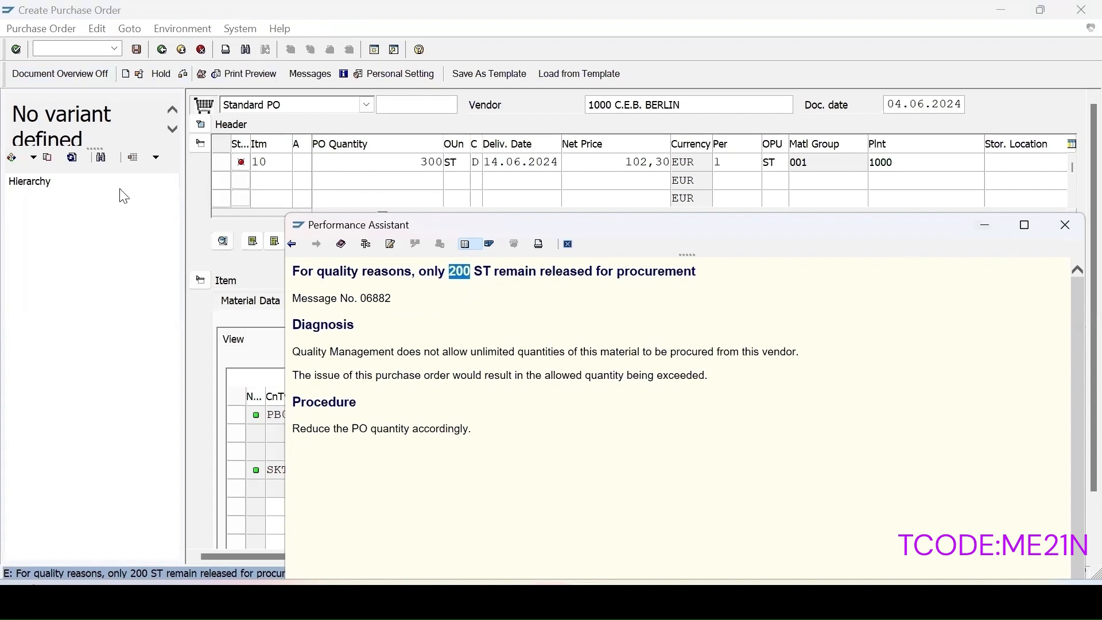
click(1065, 224)
Step: Display the Q-info record for material 100-200 and vendor 1000 with QI03 in a new session to review its released and ordered quantities
click(73, 49)
text(/)
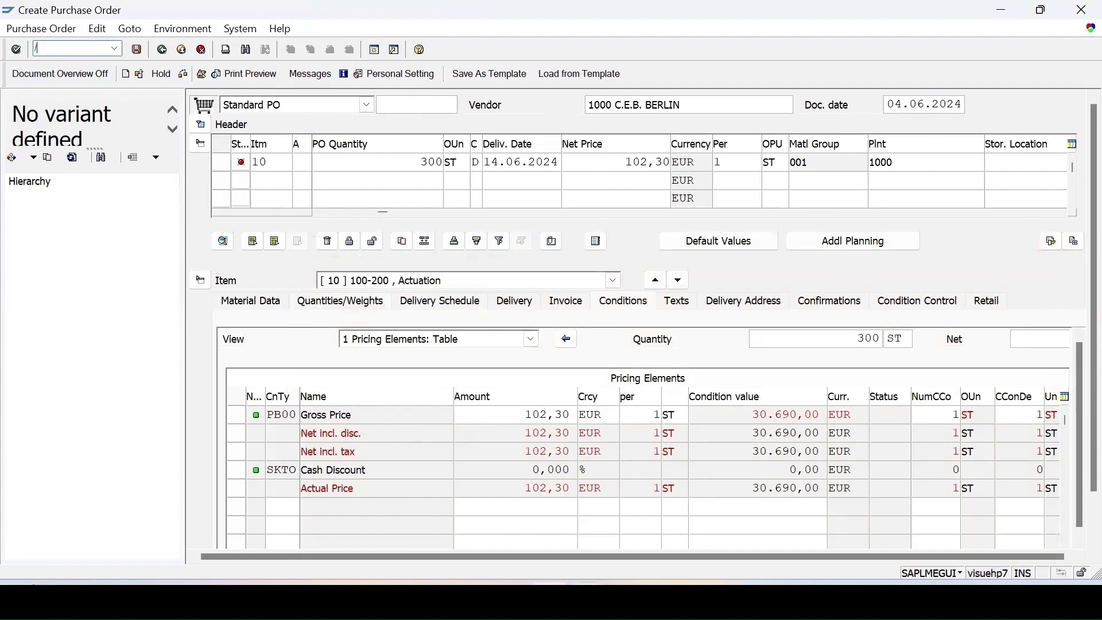
text(oqi03)
key(Return)
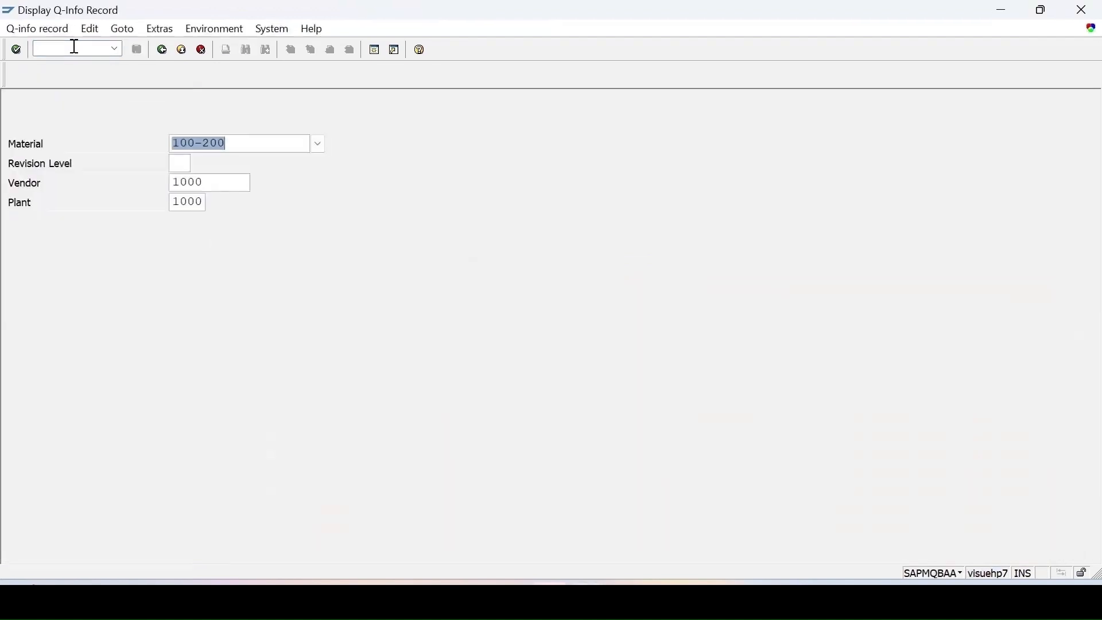
key(Return)
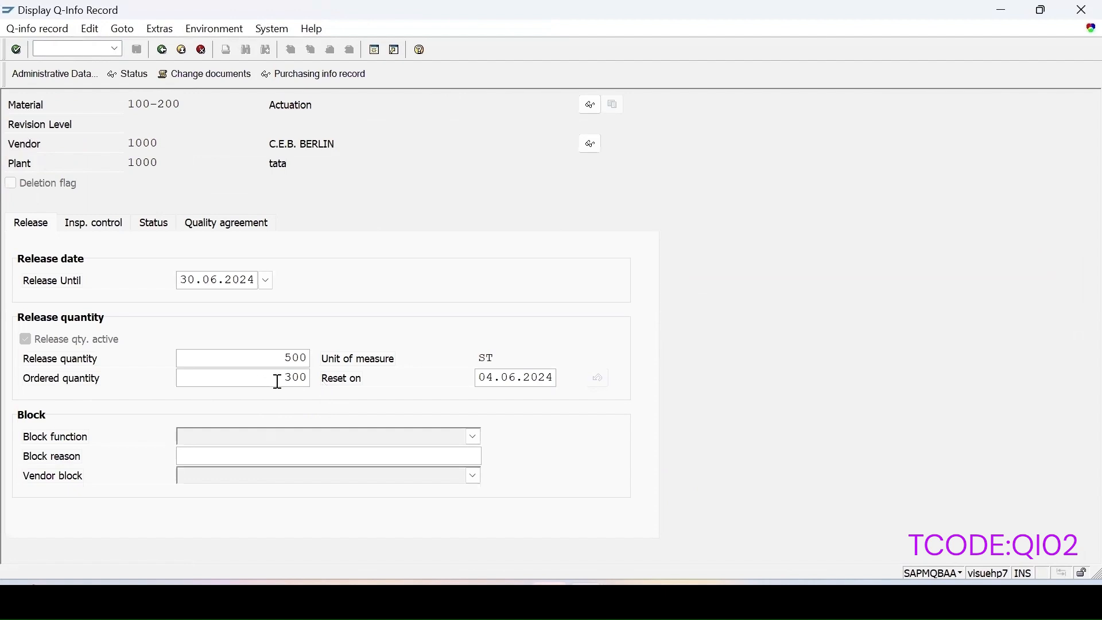
Step: Set the second purchase order's item quantity to 200 ST, then check and save the order
drag(281, 380, 337, 388)
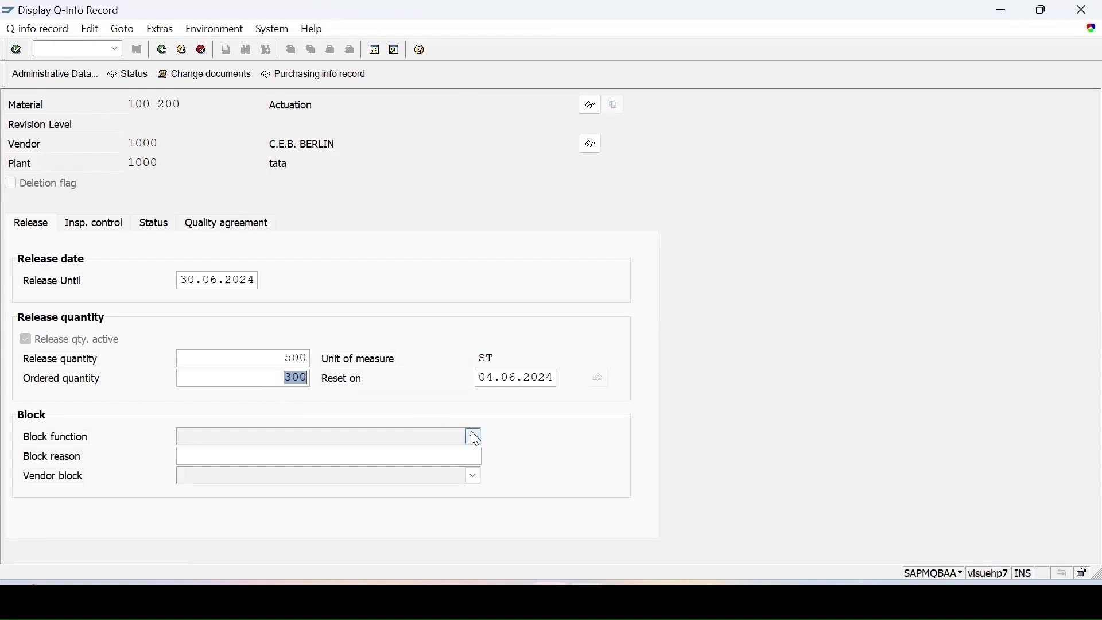
mouse_move(588, 600)
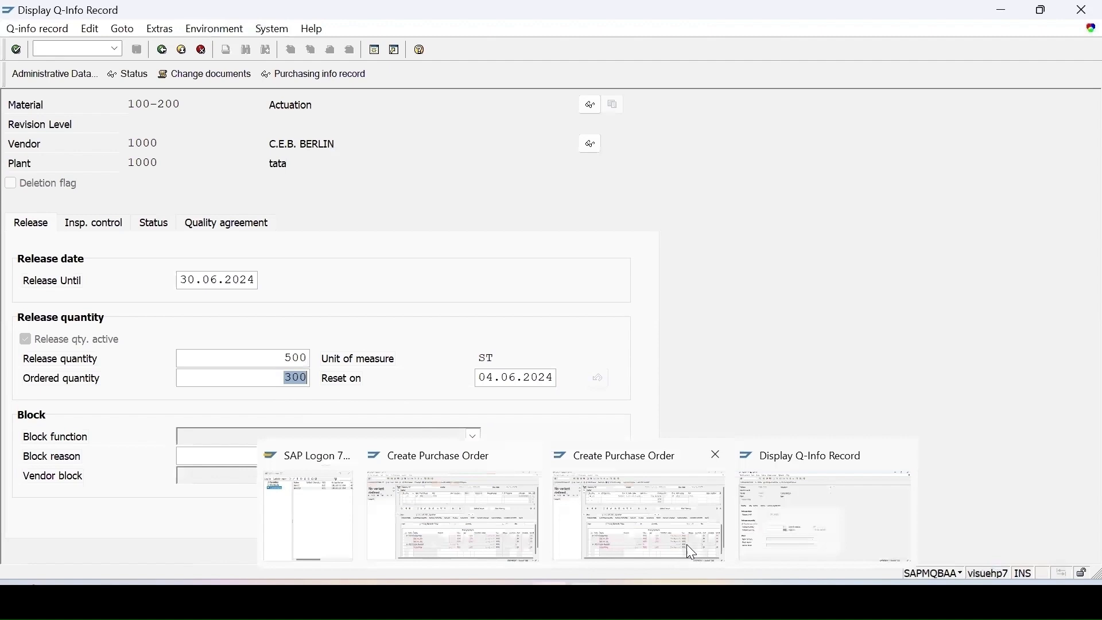
click(624, 544)
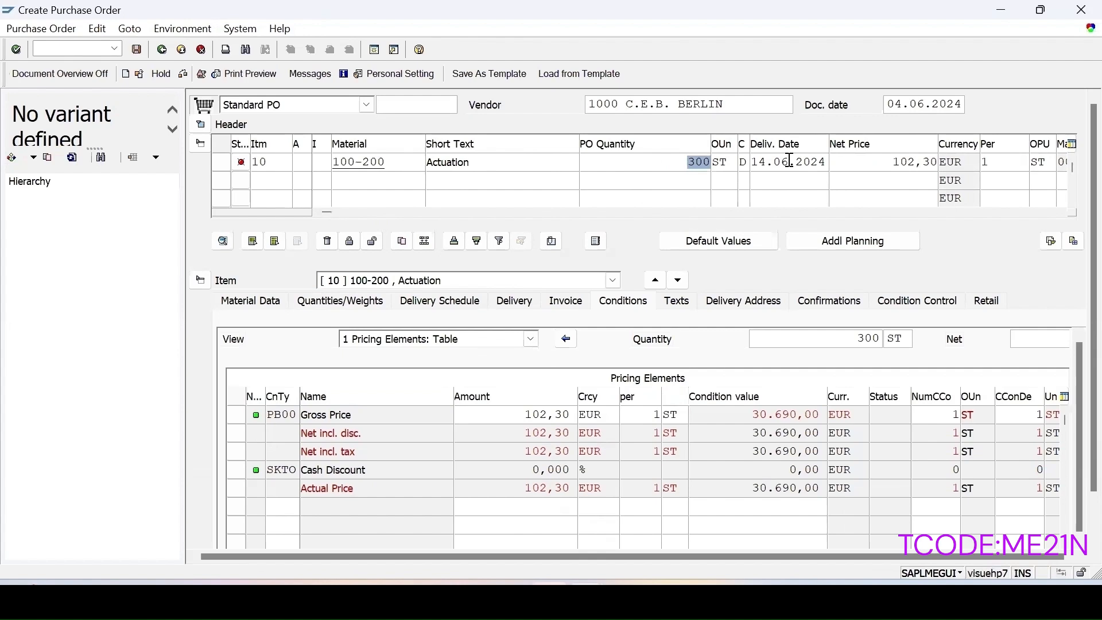
text(200)
key(Return)
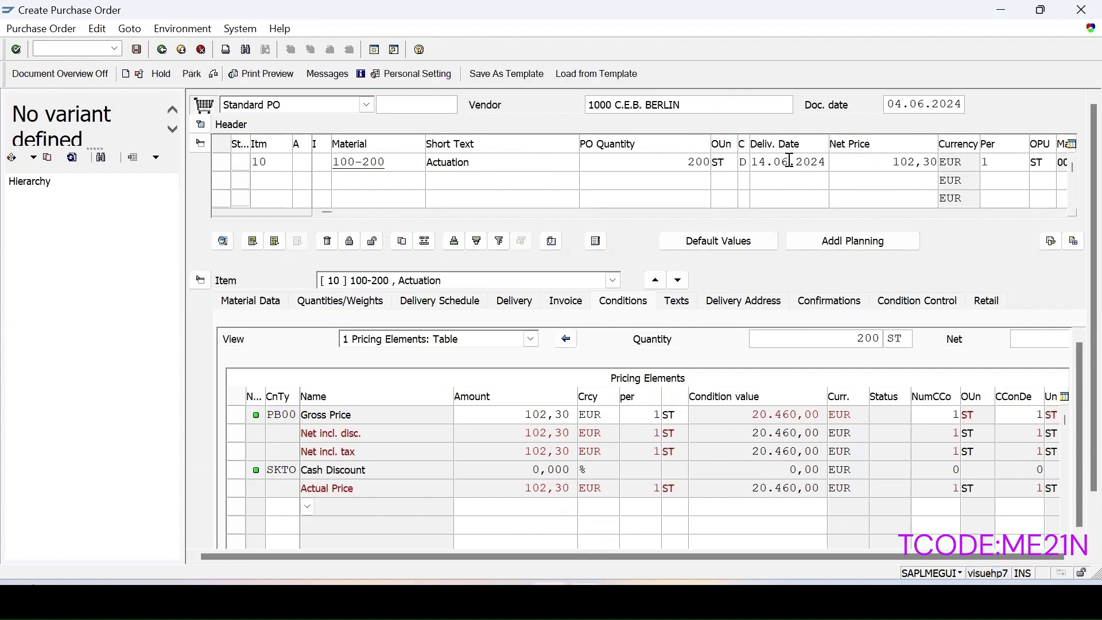
click(215, 75)
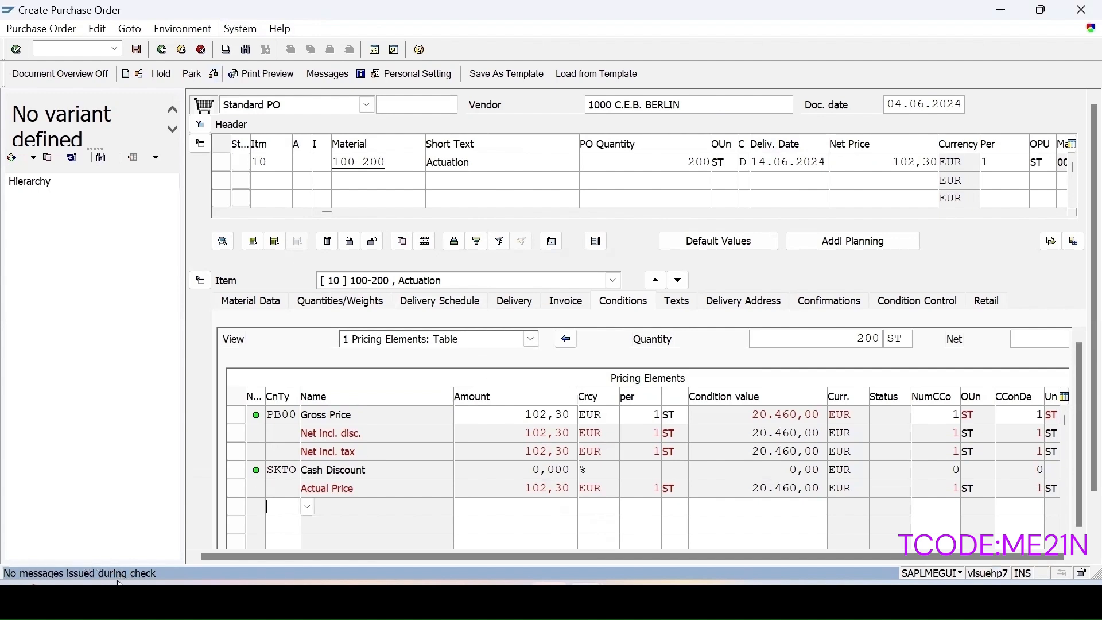
click(137, 49)
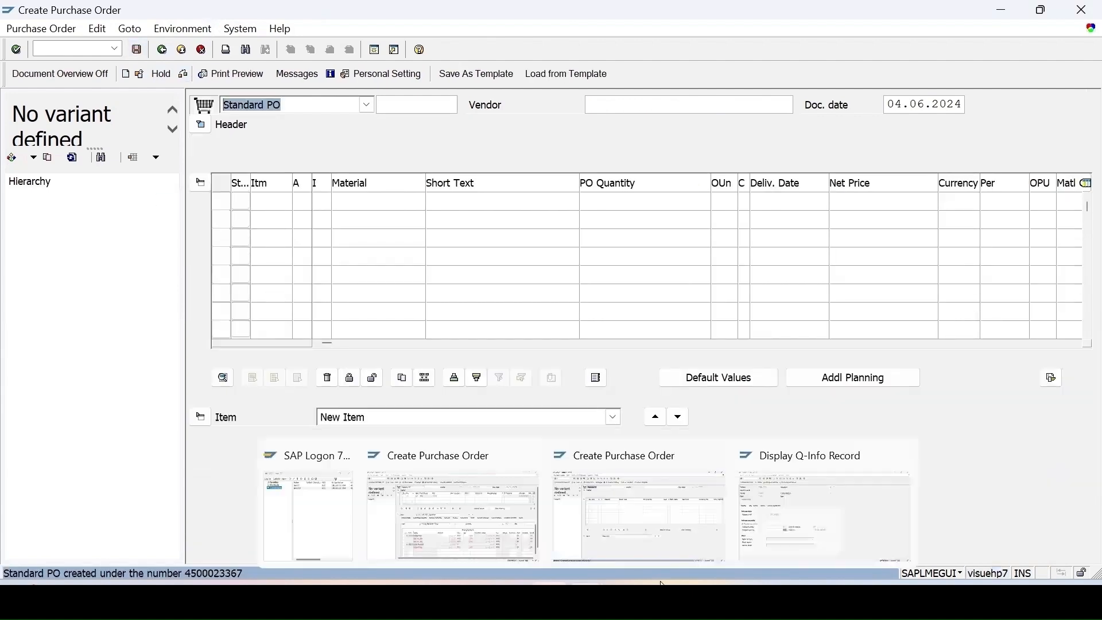
Step: Reload the displayed Q-info record for material 100-200, vendor 1000 and plant 1000 to review its current ordered quantity
click(855, 550)
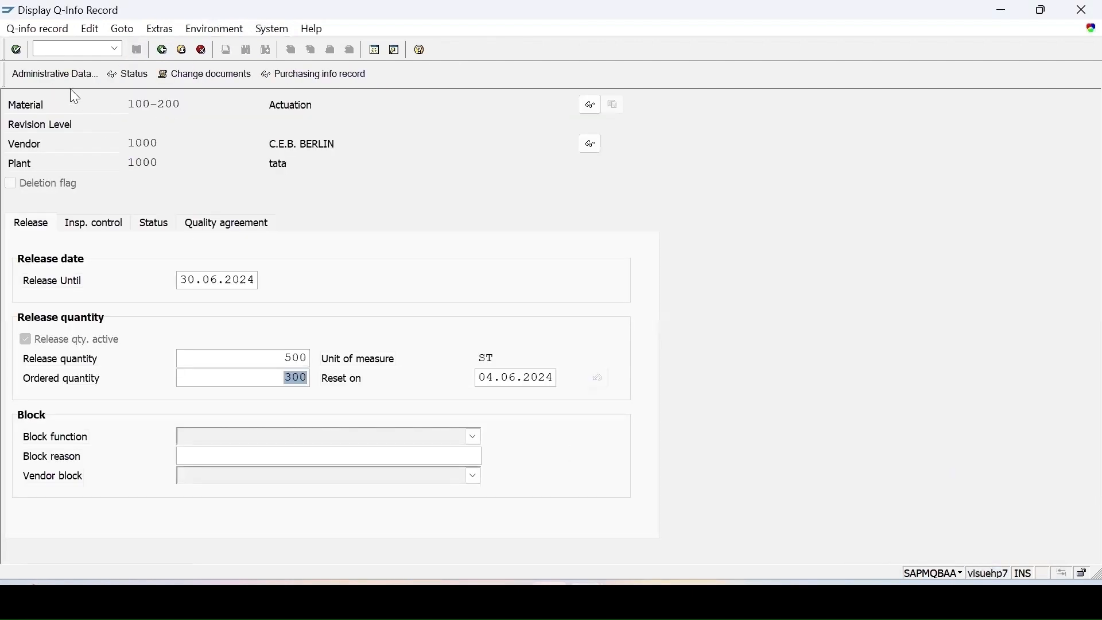
click(159, 53)
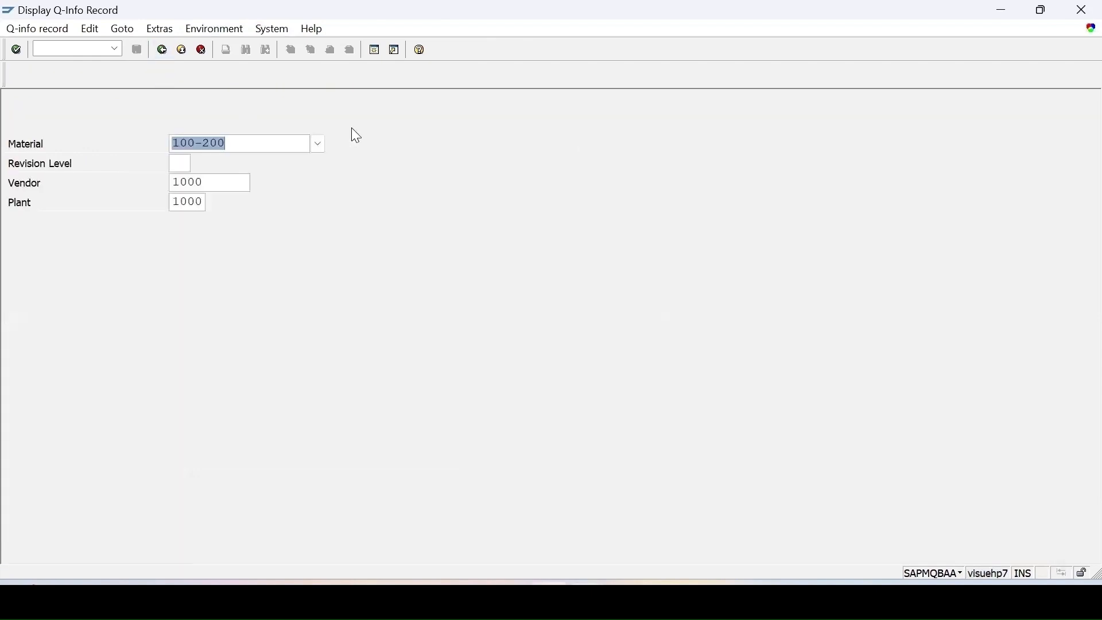
key(Return)
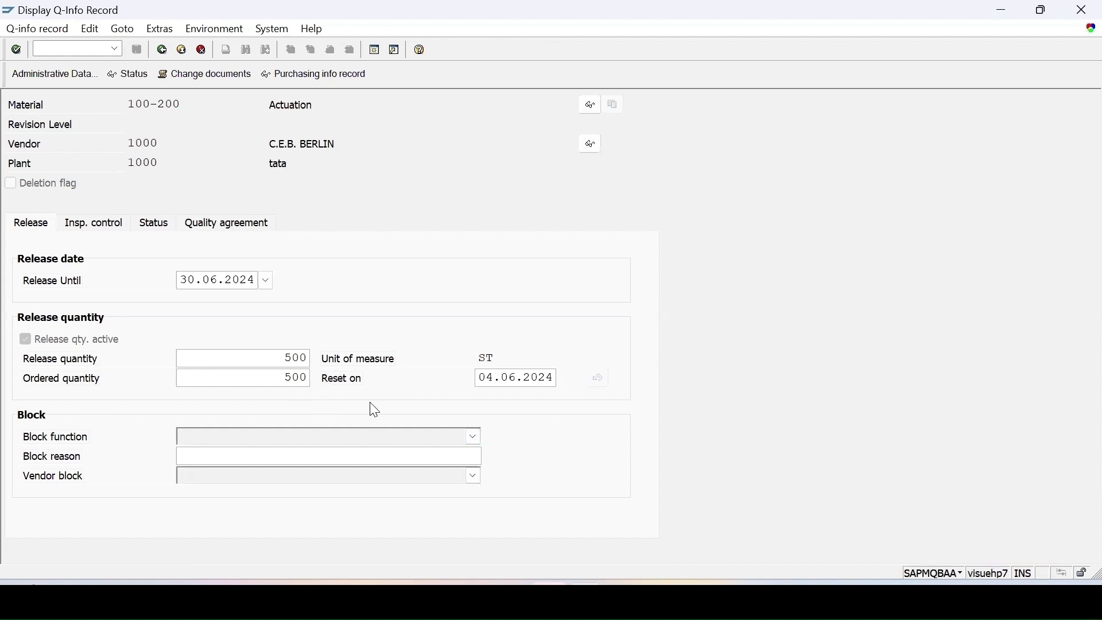
Step: Reset the ordered quantity in the Q-info record for material 100-200 and vendor 1000, save it, and reopen the record for changing
click(36, 29)
click(46, 90)
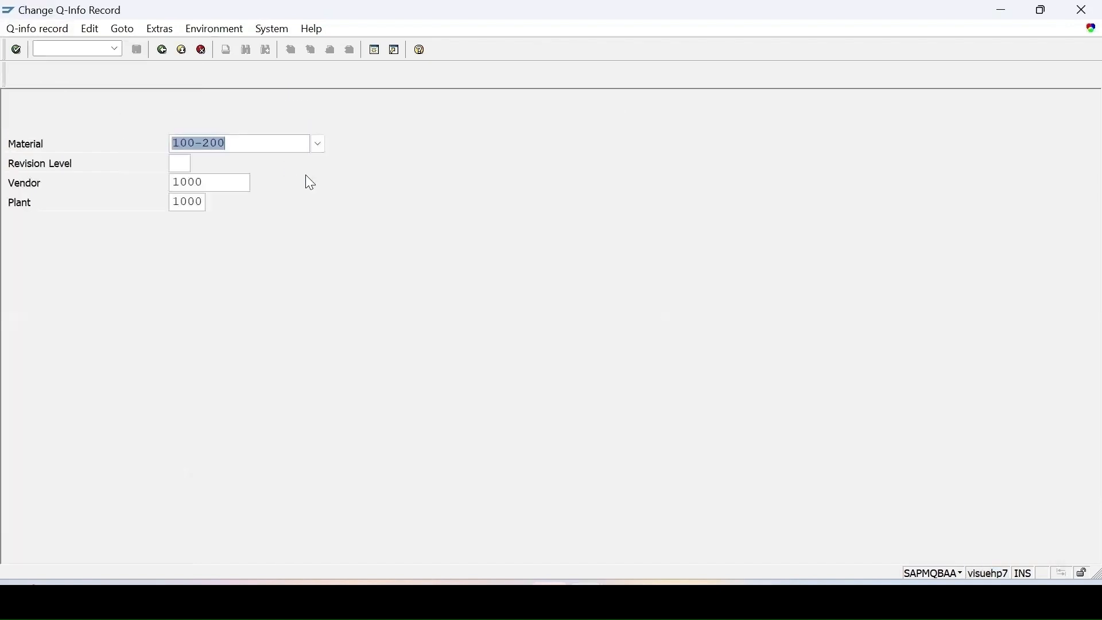
key(Return)
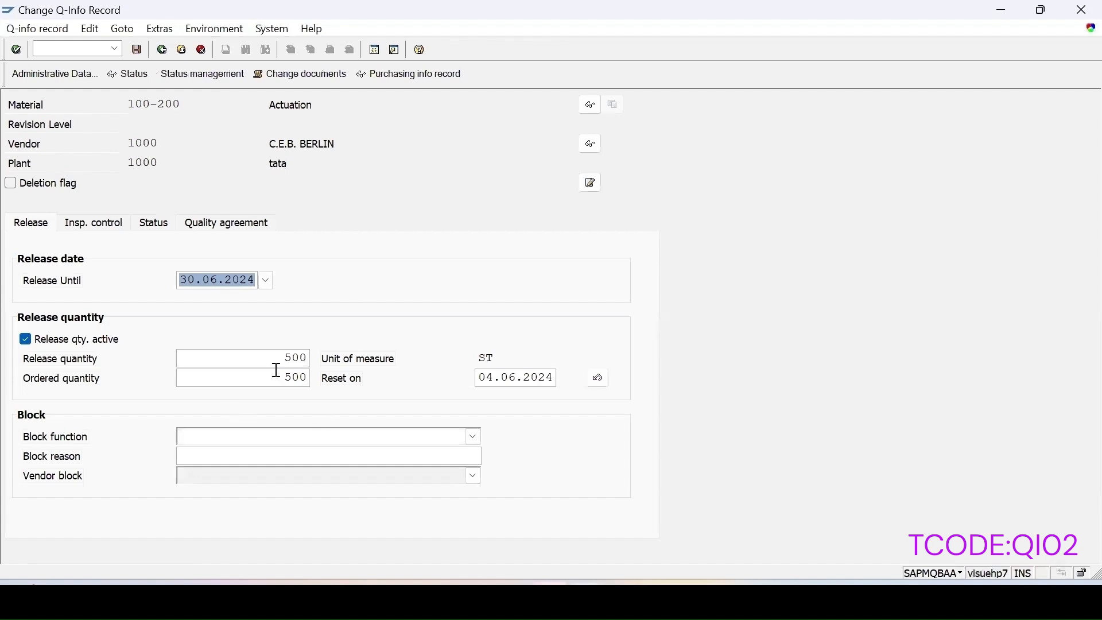
click(598, 380)
click(136, 49)
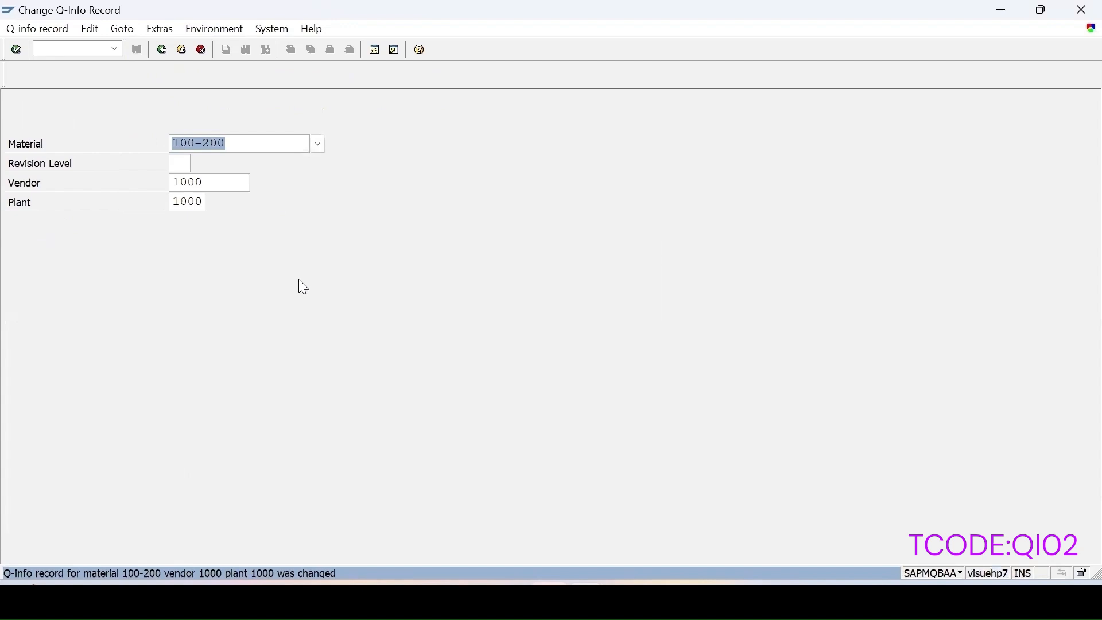
key(Return)
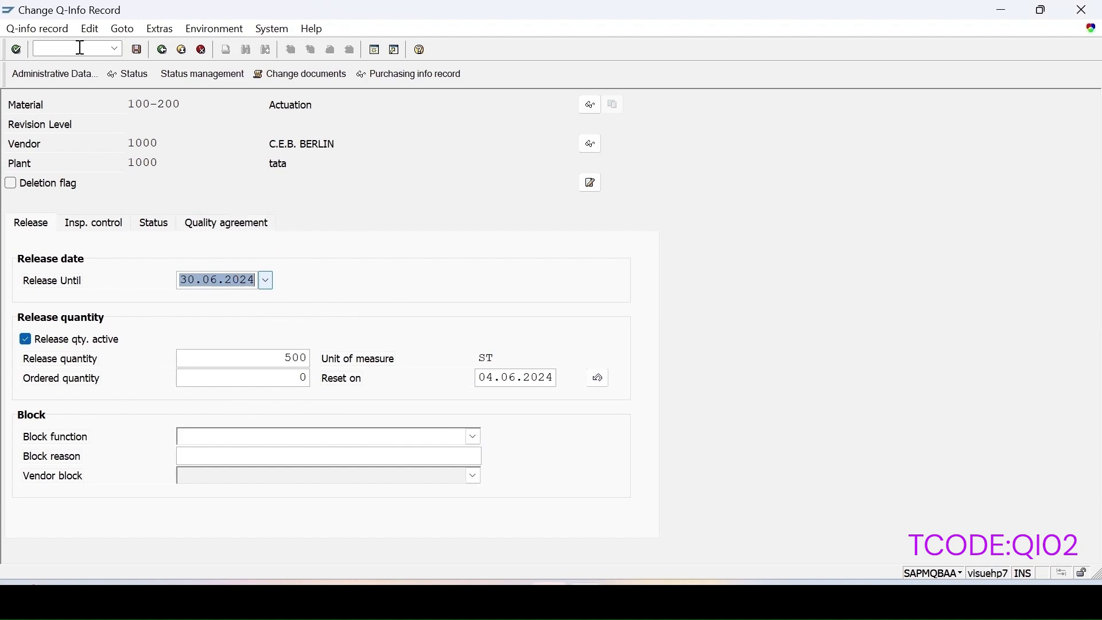
click(961, 574)
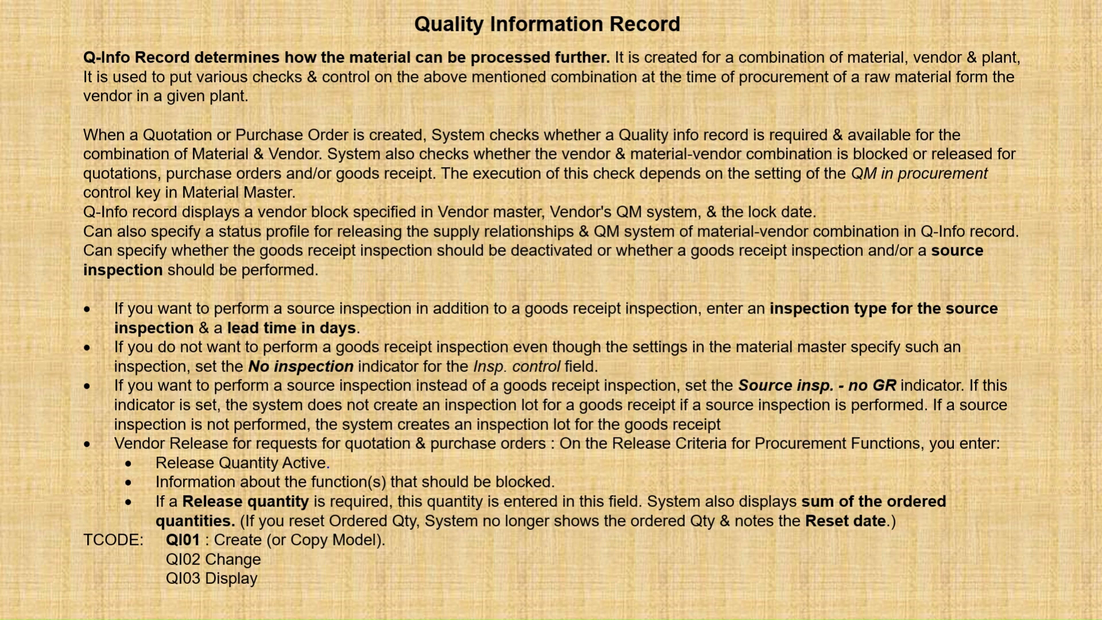
key(Right)
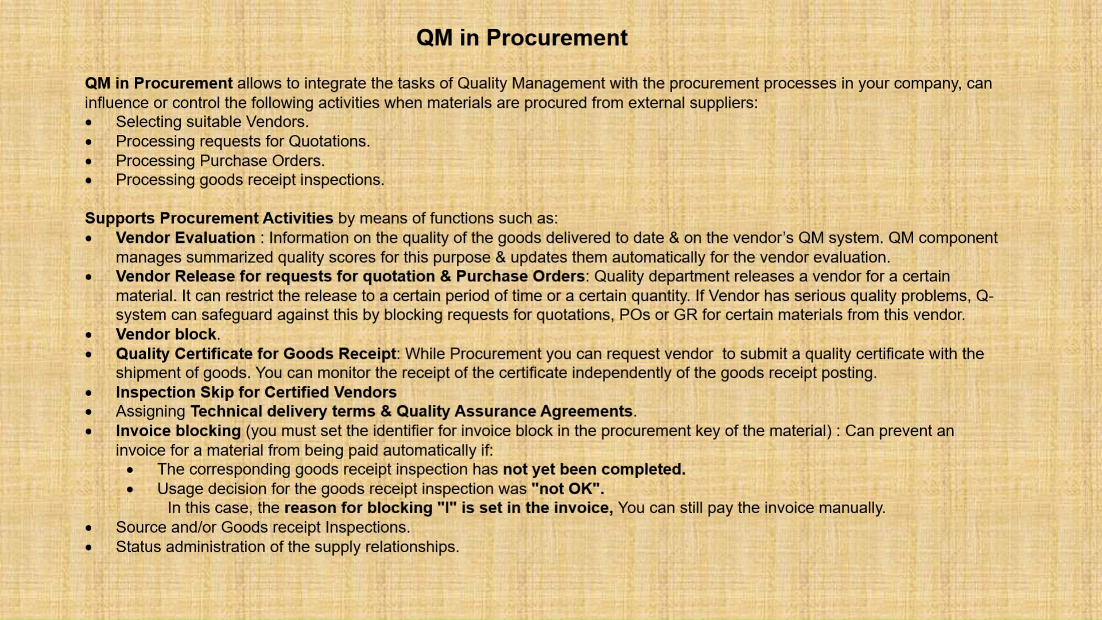
key(Right)
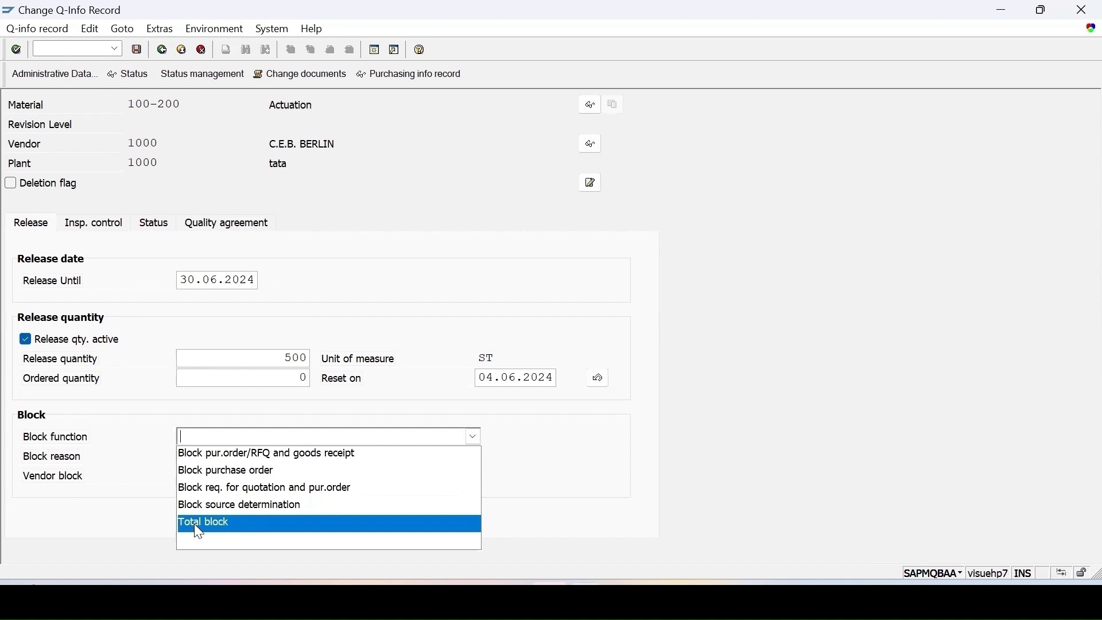
Step: Try Total block as the Q-info record's block function, review the other block options, and clear the field again
click(219, 524)
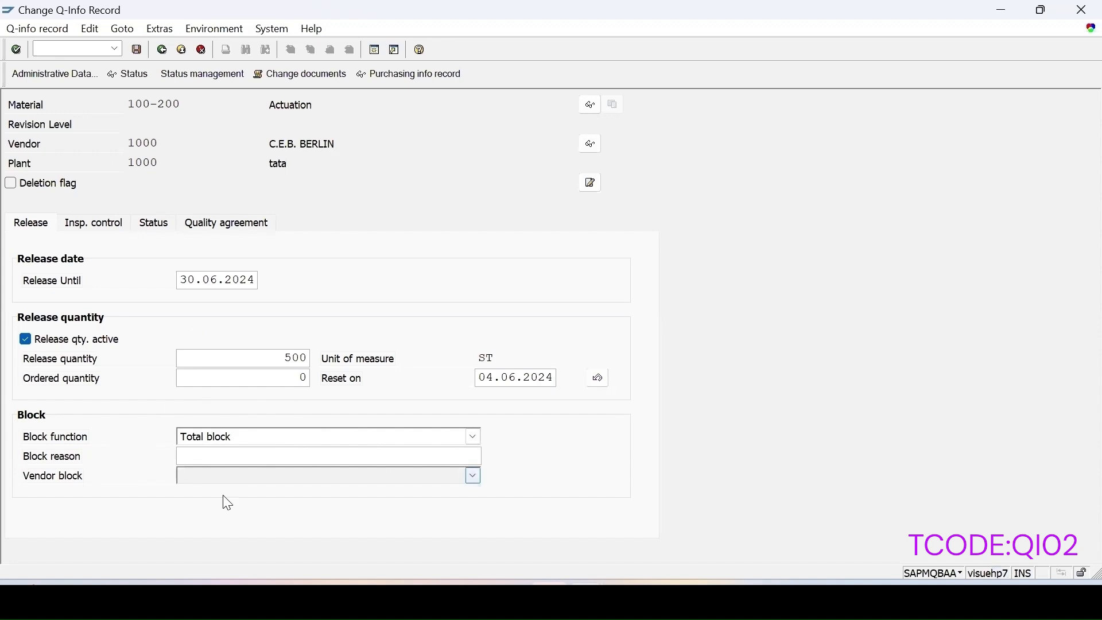
click(273, 438)
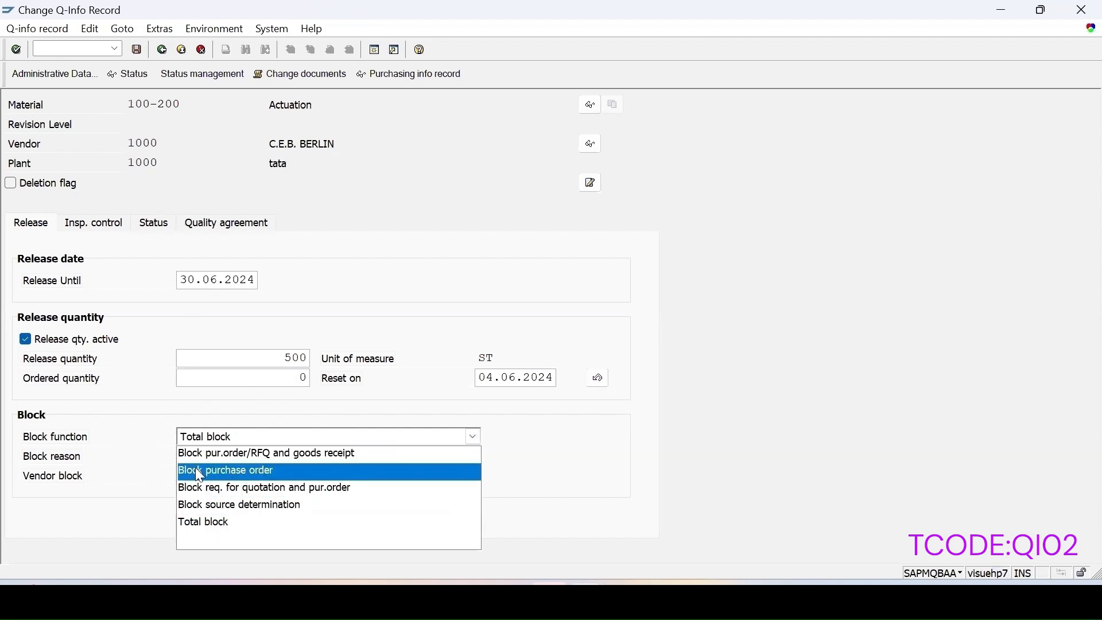
click(233, 522)
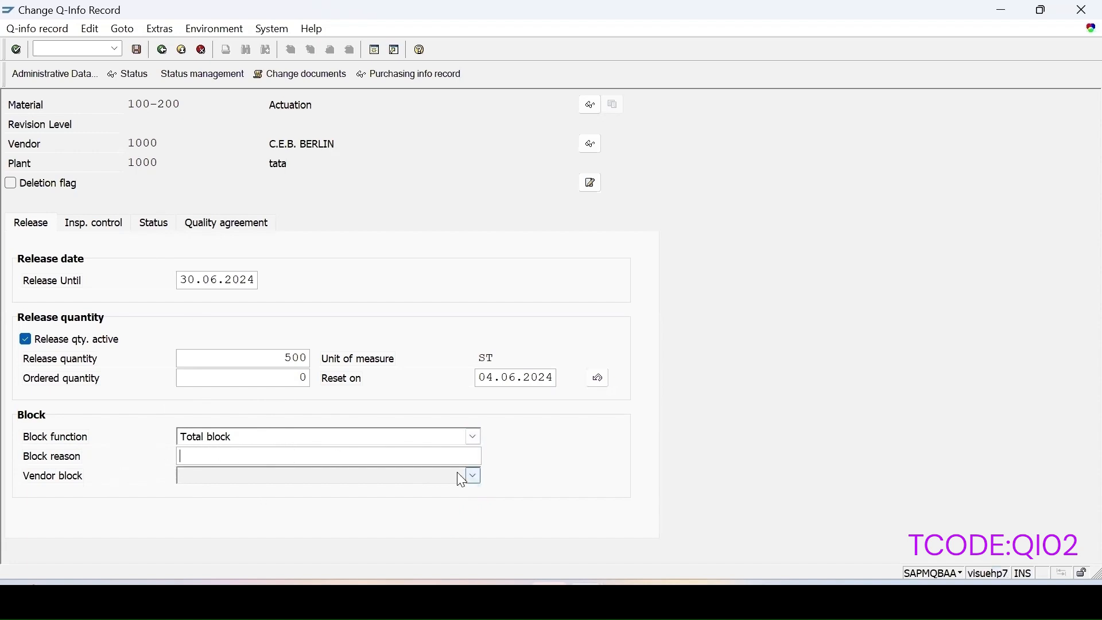
click(275, 438)
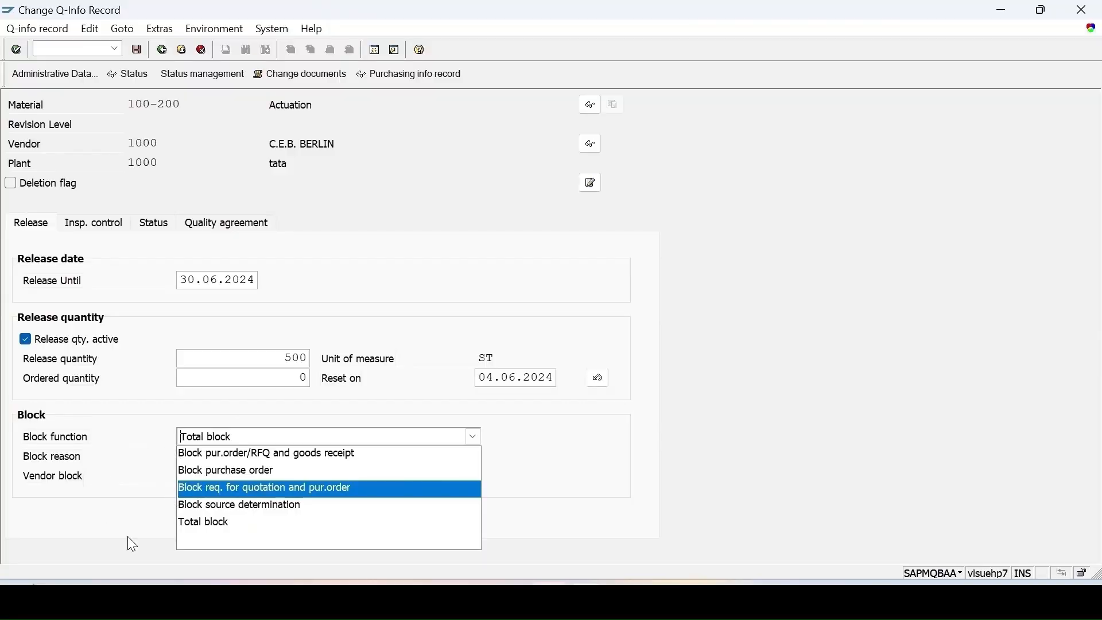
click(140, 501)
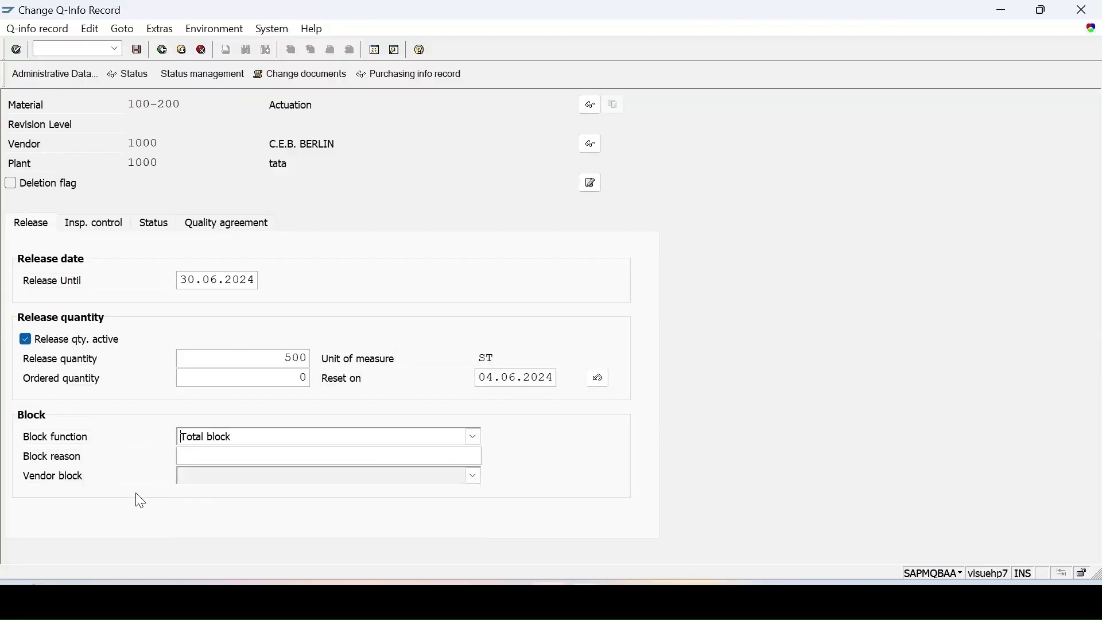
click(270, 439)
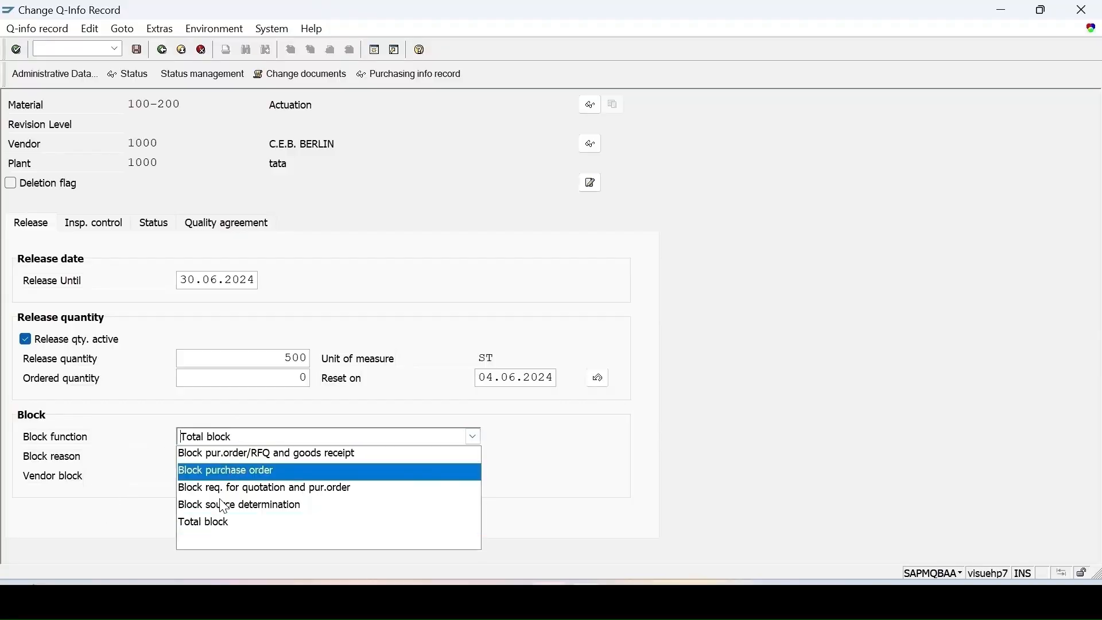
click(203, 542)
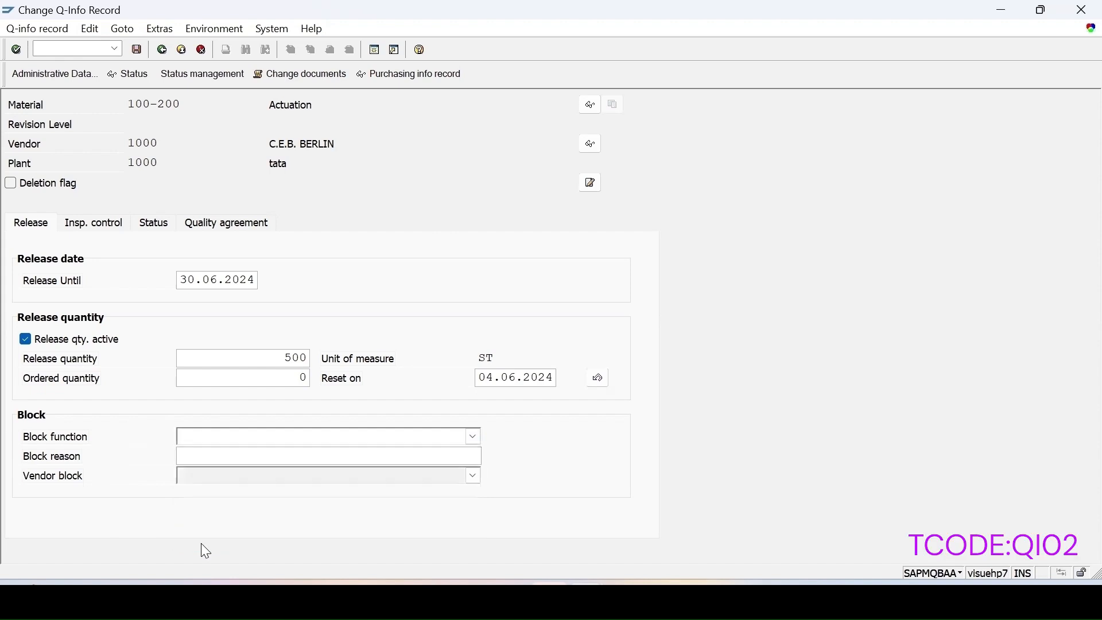
Step: Examine the Q-info record's vendor block options, its quality agreement documents, and the QM system options in its inspection control data
click(192, 479)
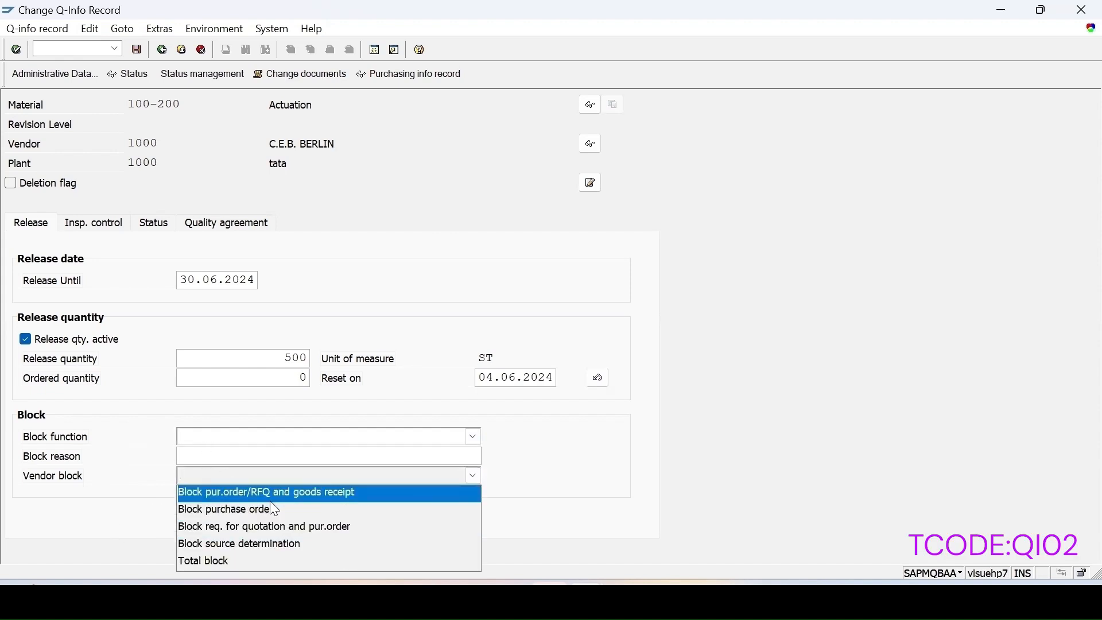
click(238, 230)
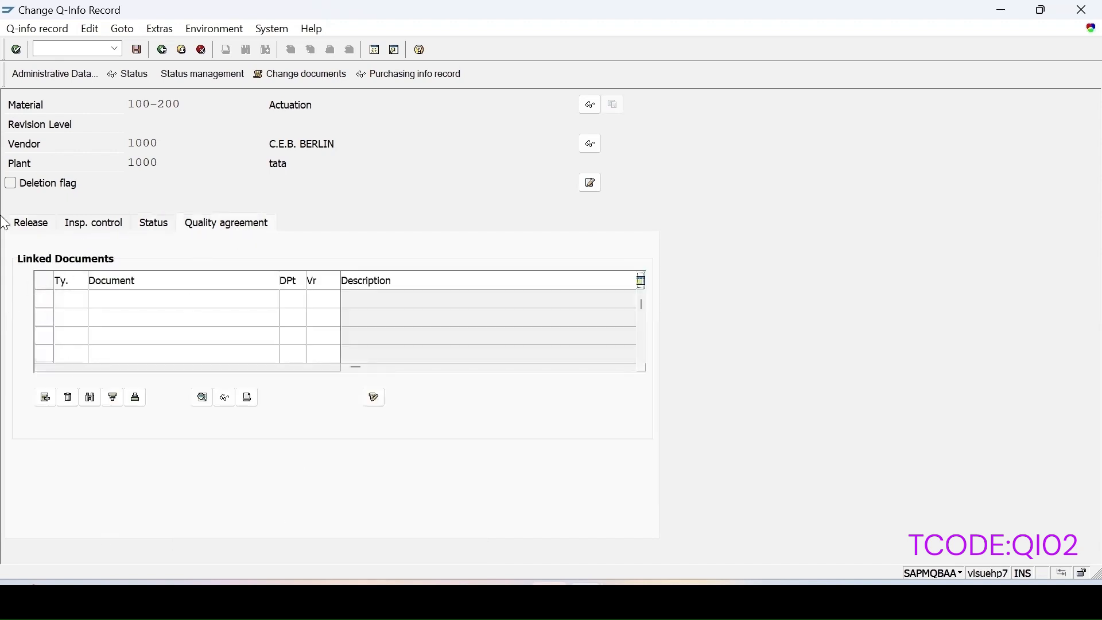
click(93, 223)
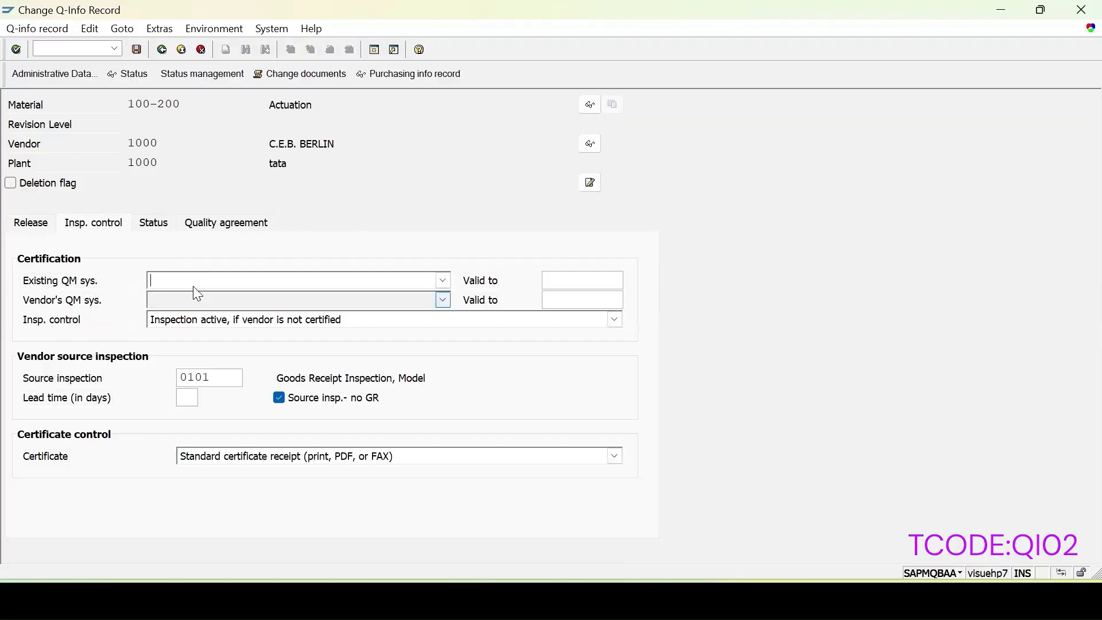
click(224, 286)
click(224, 286)
click(177, 302)
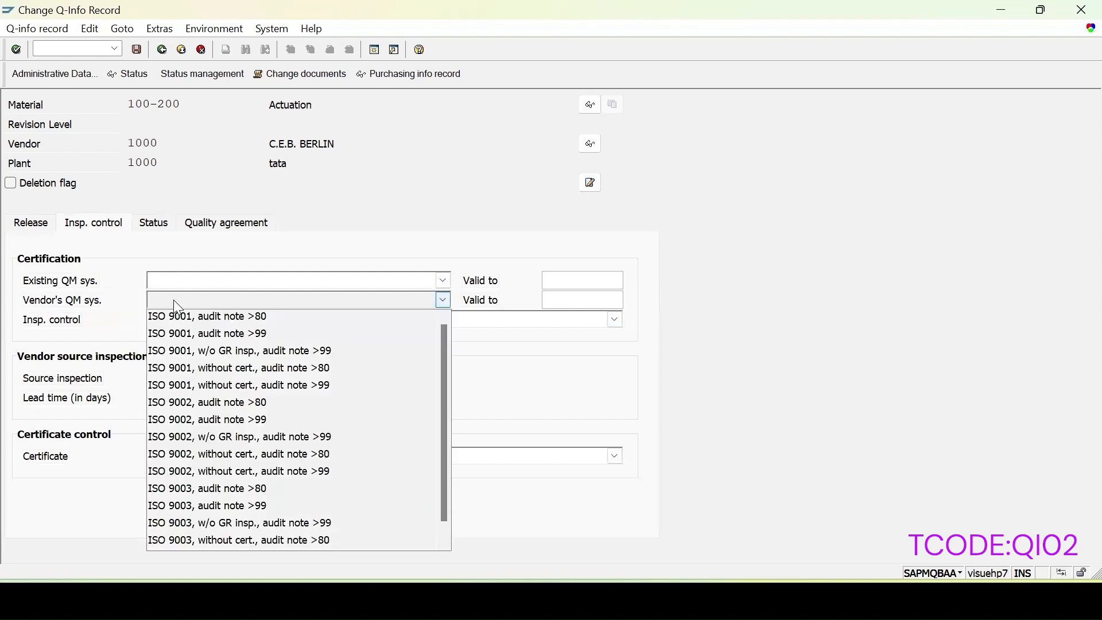
click(174, 300)
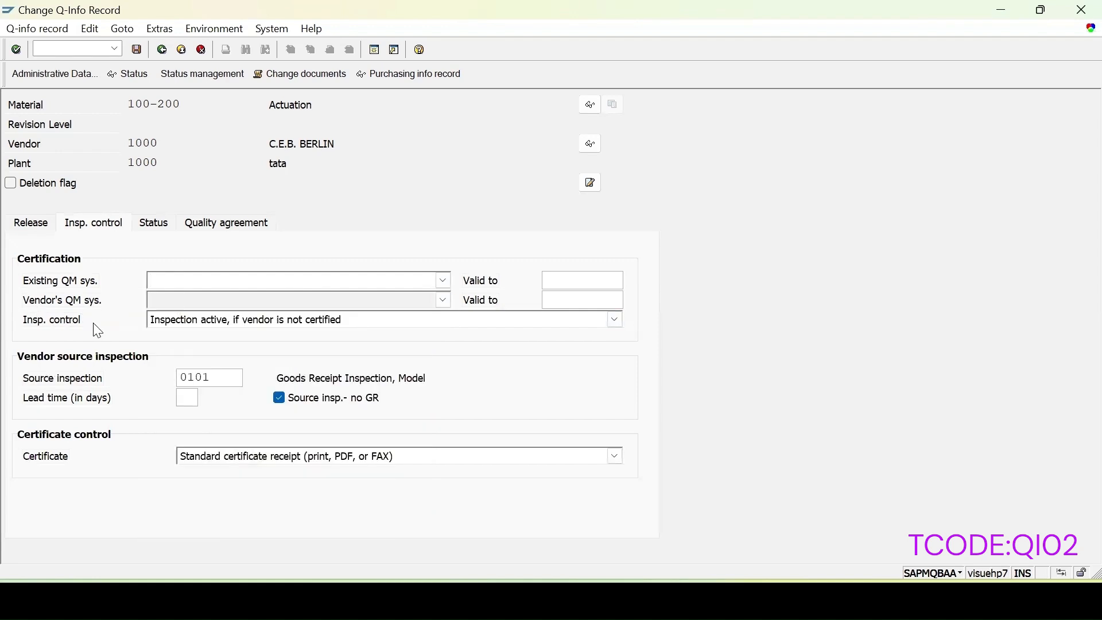
Step: Try No inspection as the inspection control, then restore Inspection active, if vendor is not certified, and reopen the options
click(217, 317)
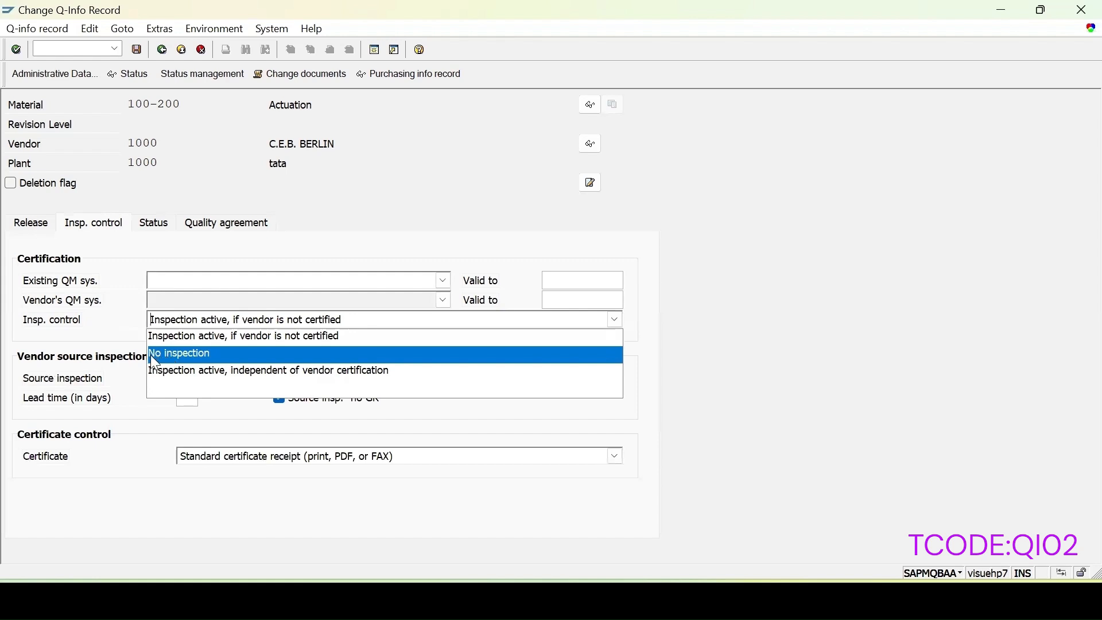
click(186, 355)
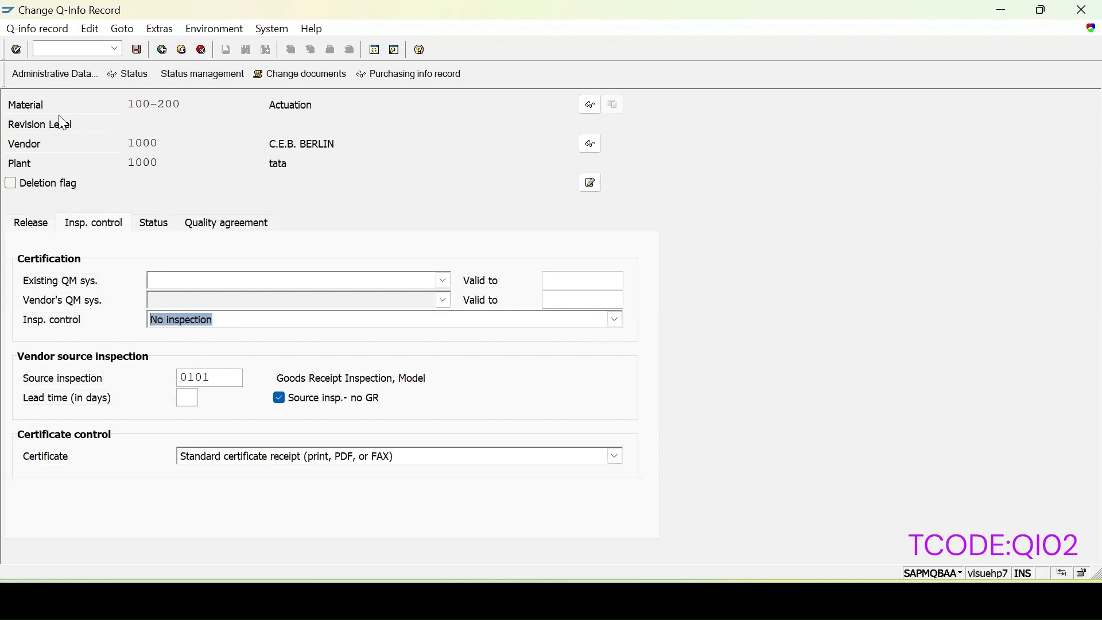
click(234, 320)
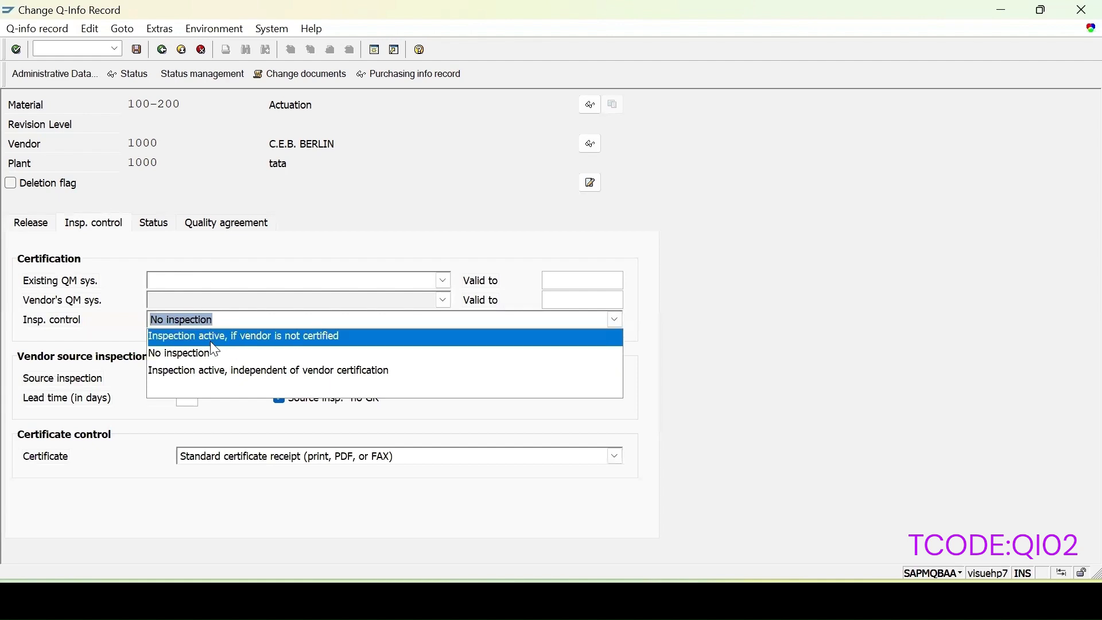
click(347, 334)
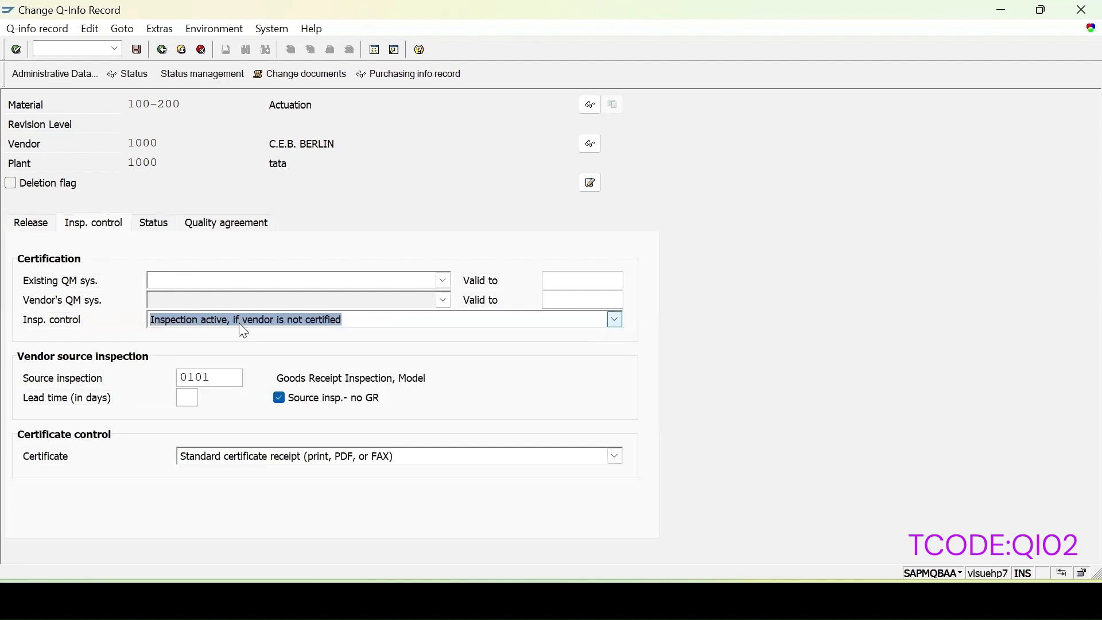
click(238, 320)
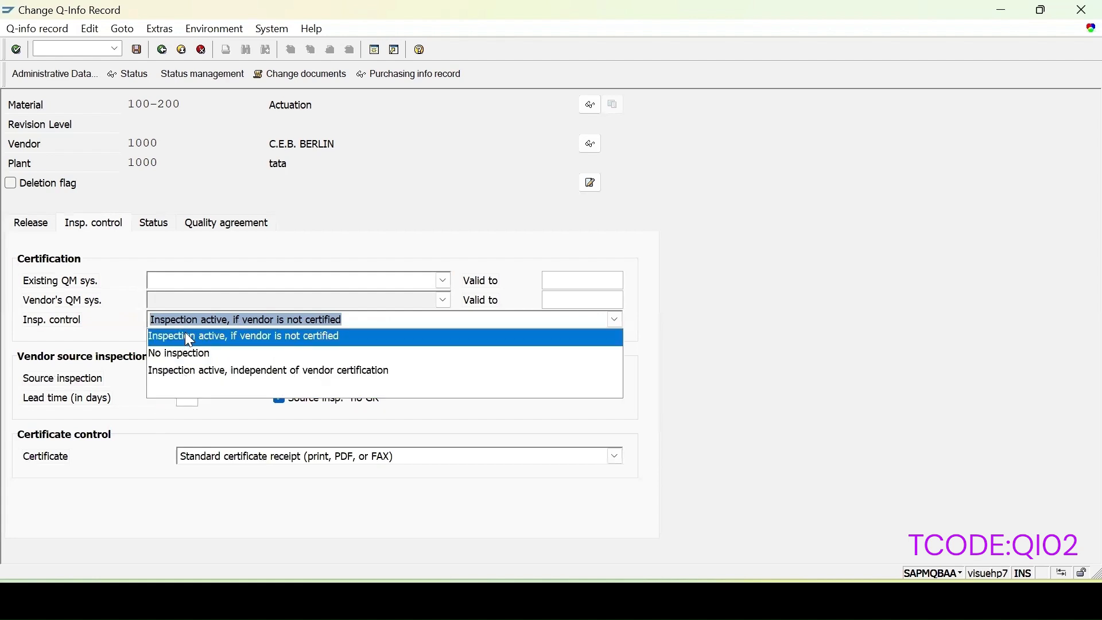